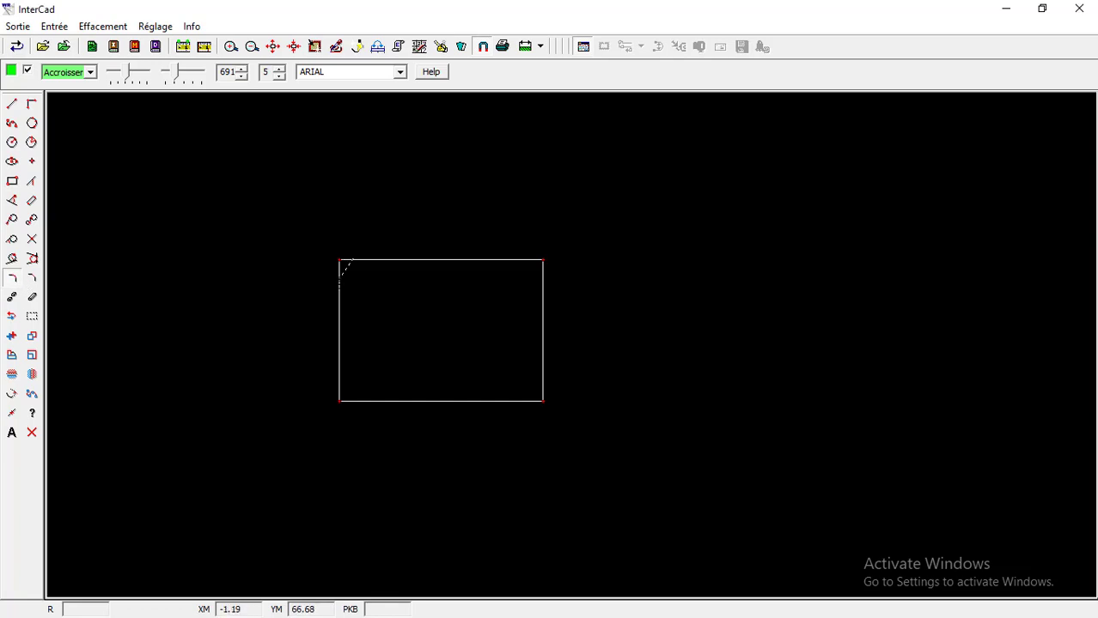
# Round the rectangle's upper-left and lower-left corners with a fillet radius of 8.
pyautogui.click(339, 278)
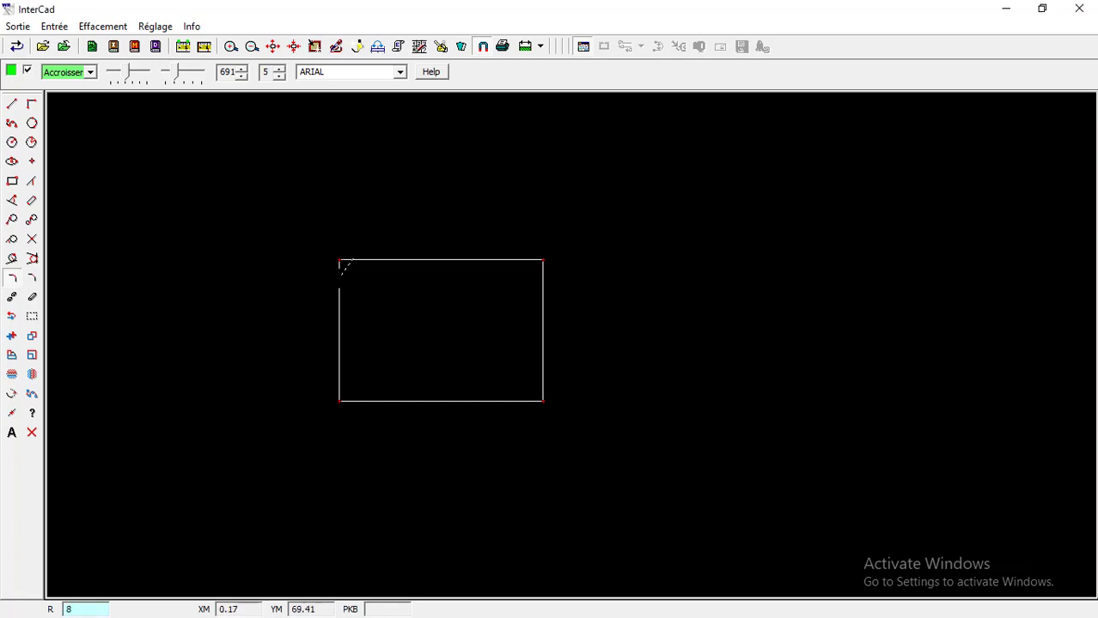
pyautogui.write('8')
pyautogui.press('Return')
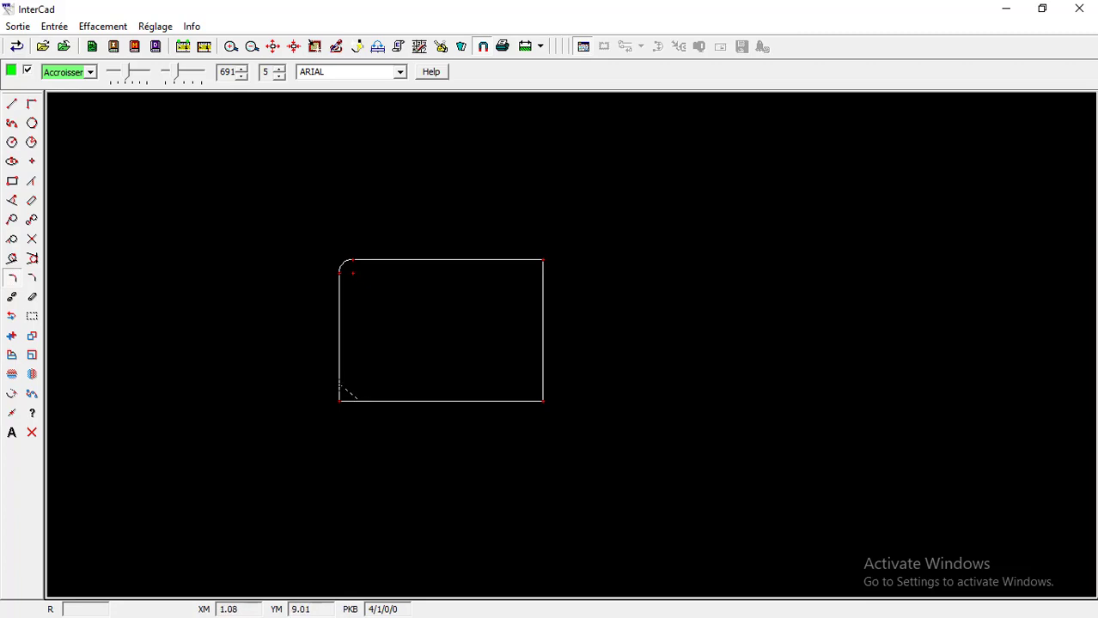
pyautogui.click(340, 383)
pyautogui.press('Return')
pyautogui.click(540, 48)
pyautogui.click(549, 84)
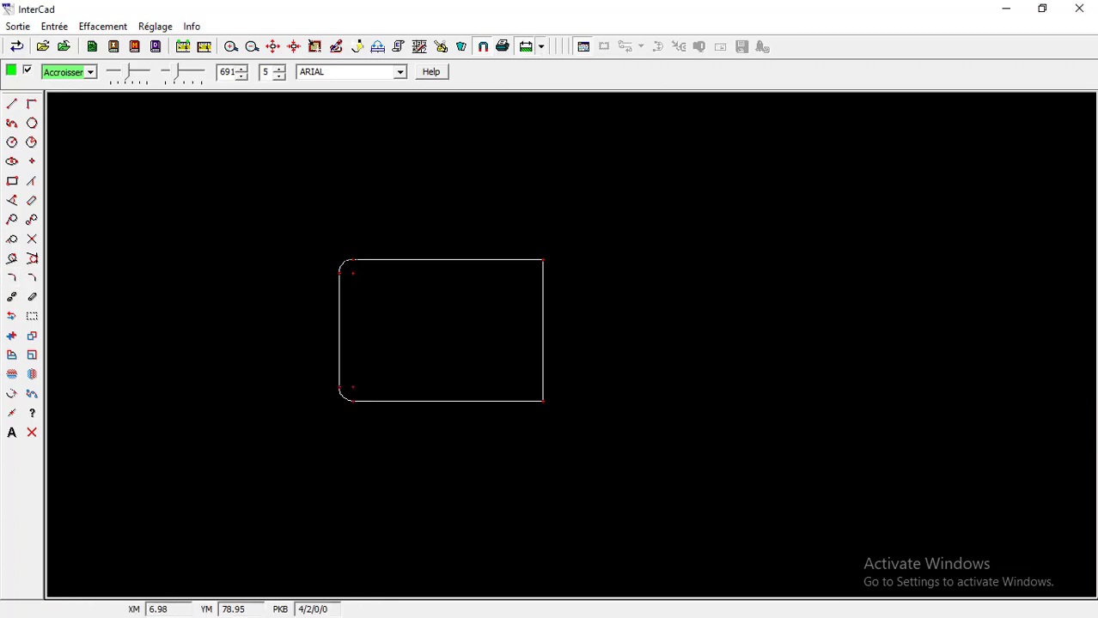
pyautogui.click(353, 401)
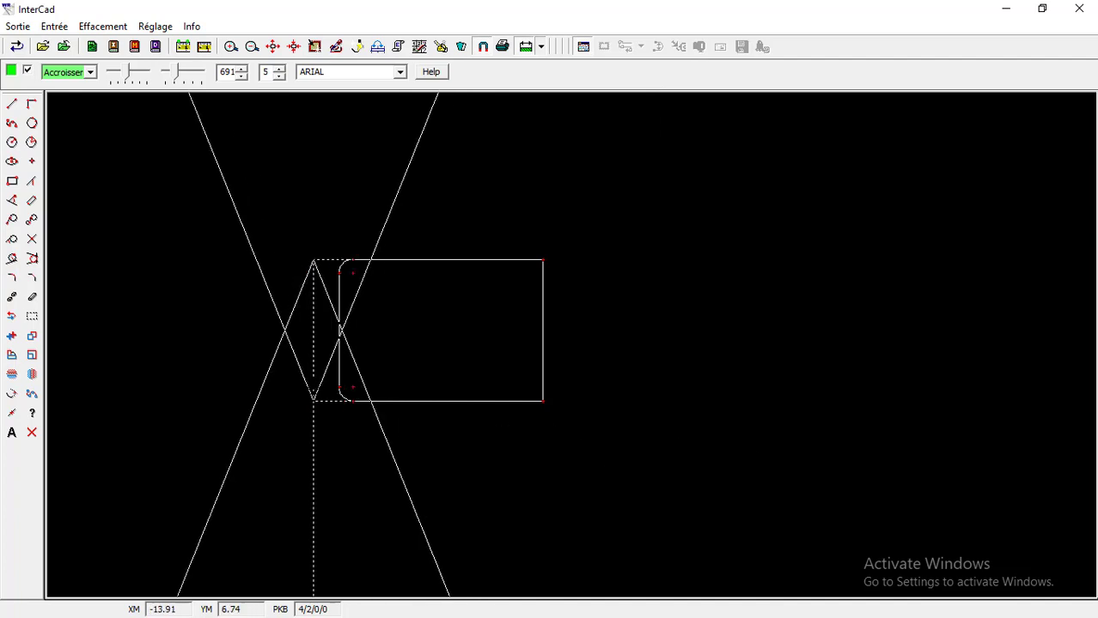
pyautogui.scroll(-6, 239, 314)
pyautogui.press('Escape')
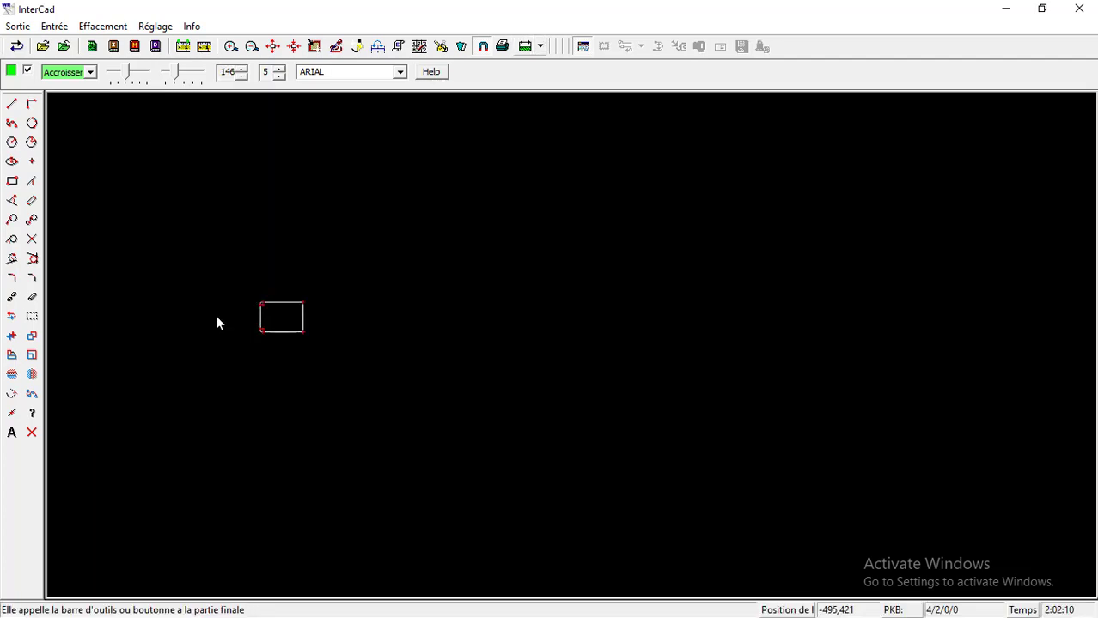
# Draw a helper line from the upper end of the left edge with offset X 57.5, Y 0, and copy it parallel onto the top edge.
pyautogui.scroll(4, 220, 317)
pyautogui.scroll(6, 312, 324)
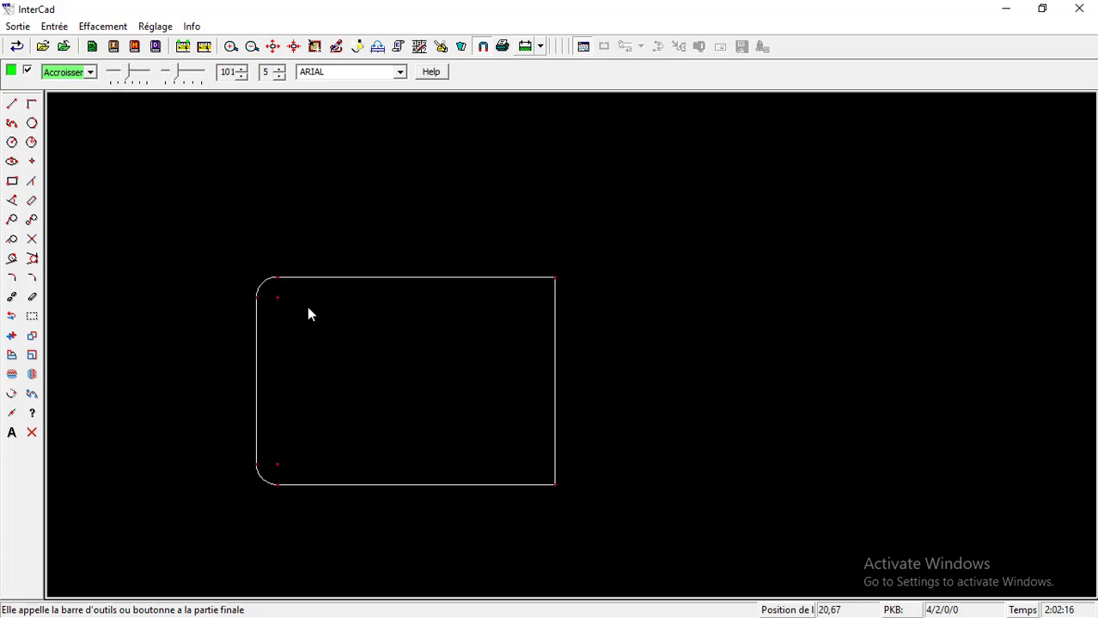
pyautogui.scroll(2, 296, 297)
pyautogui.click(12, 104)
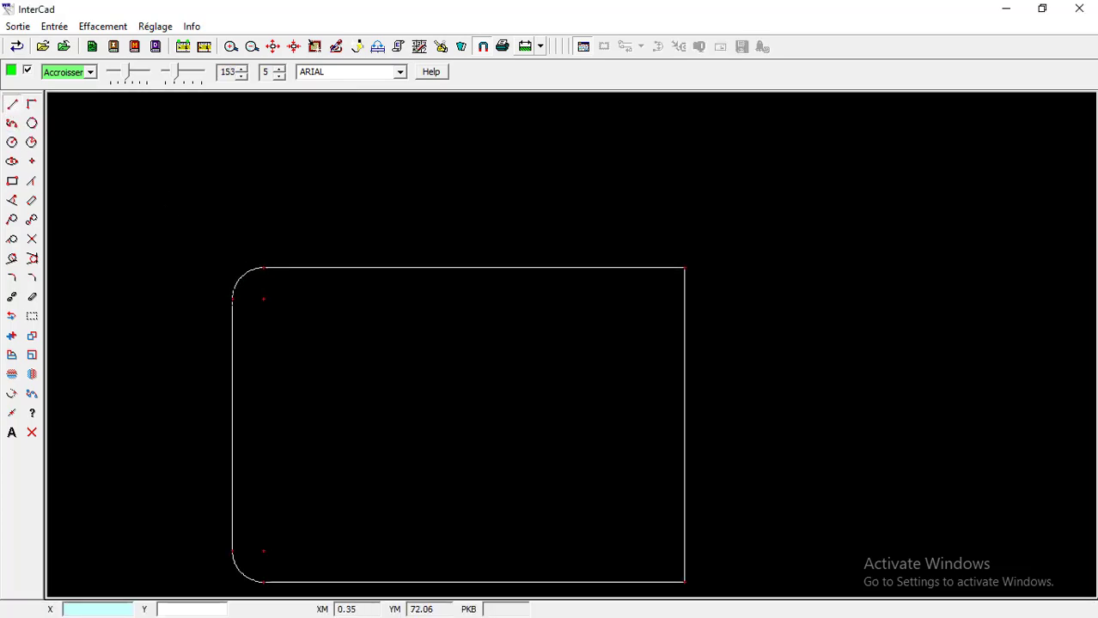
pyautogui.click(233, 299)
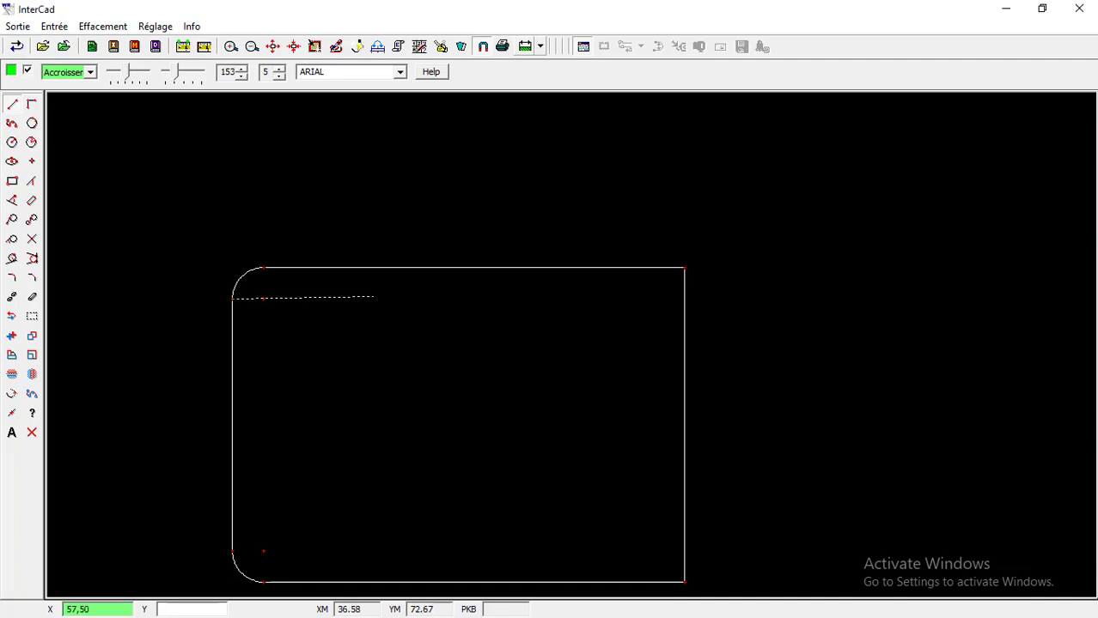
pyautogui.press('Return')
pyautogui.write('0')
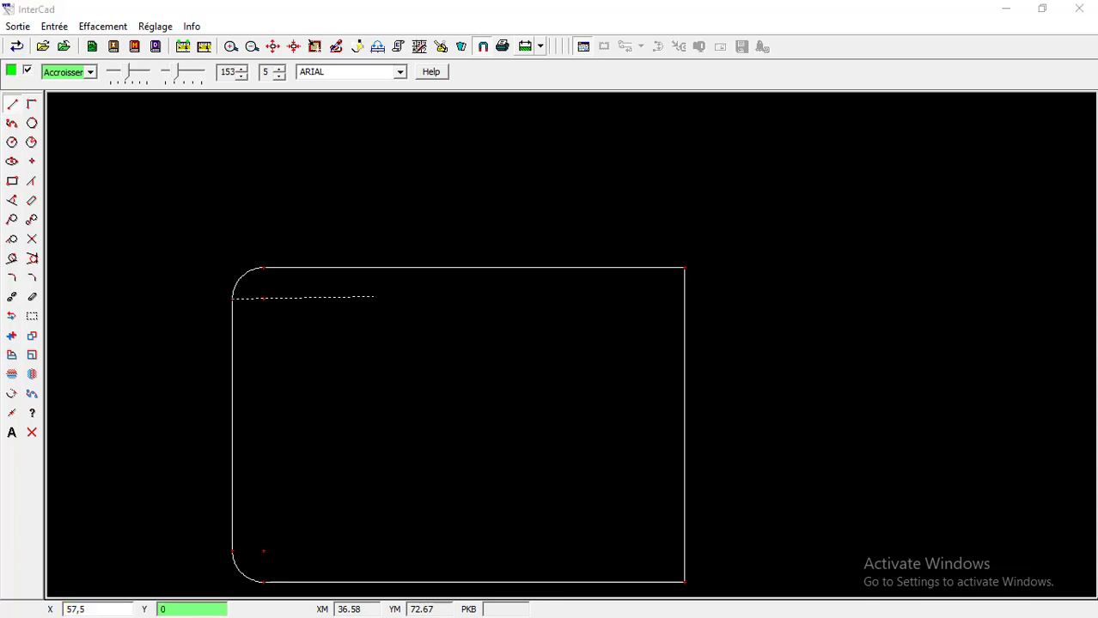
pyautogui.press('Return')
pyautogui.click(36, 201)
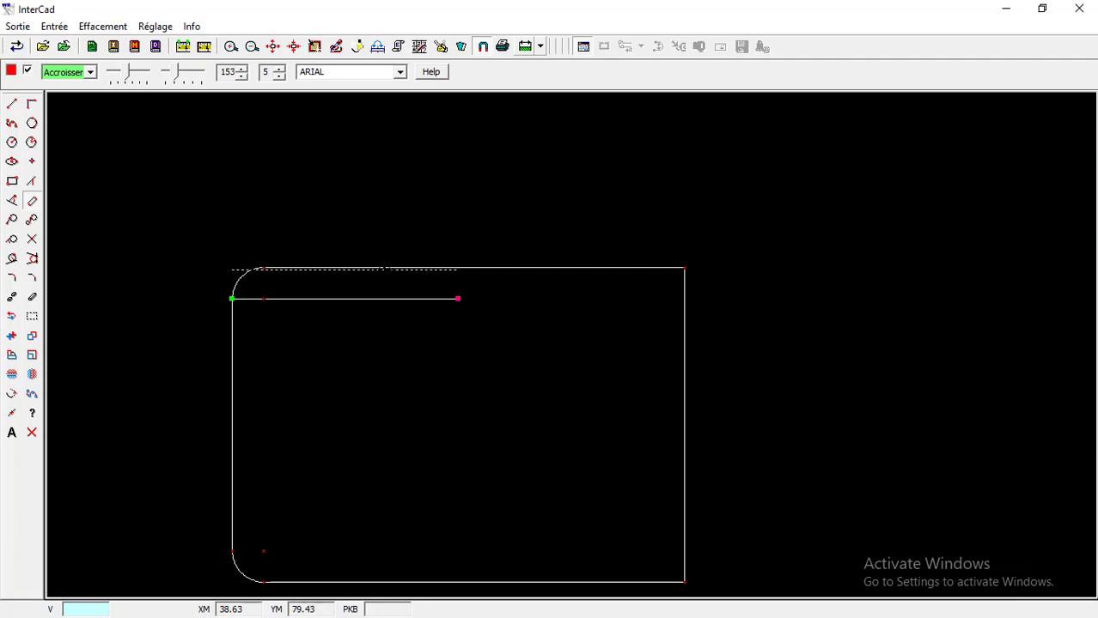
pyautogui.click(375, 267)
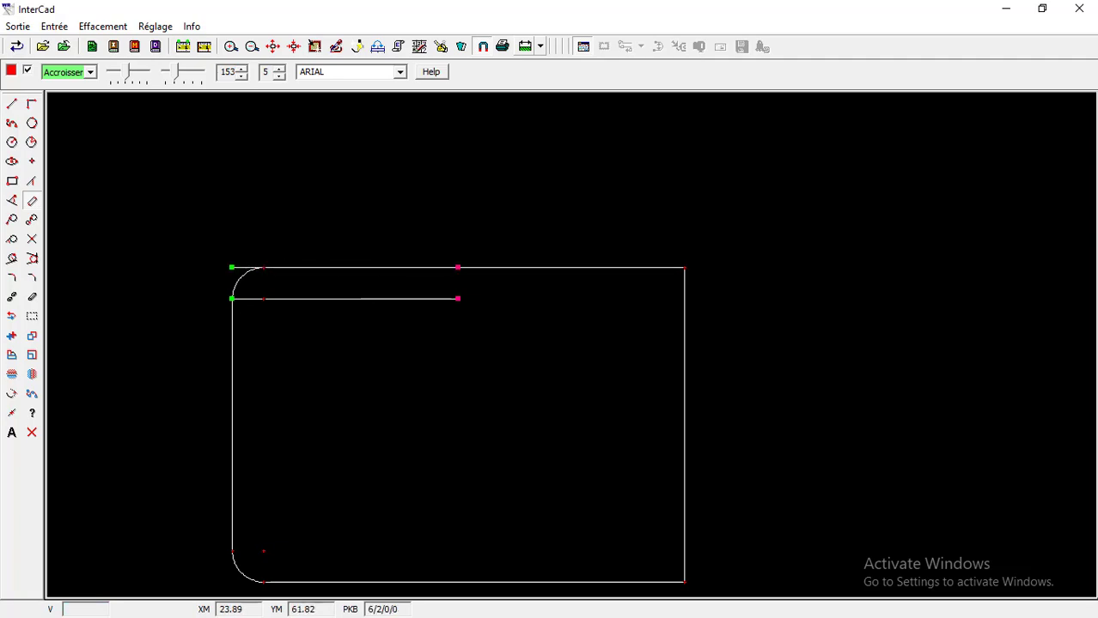
# Draw two concentric circles centred on the top edge at the helper line's end, with radii 8 and about 17.5.
pyautogui.click(12, 142)
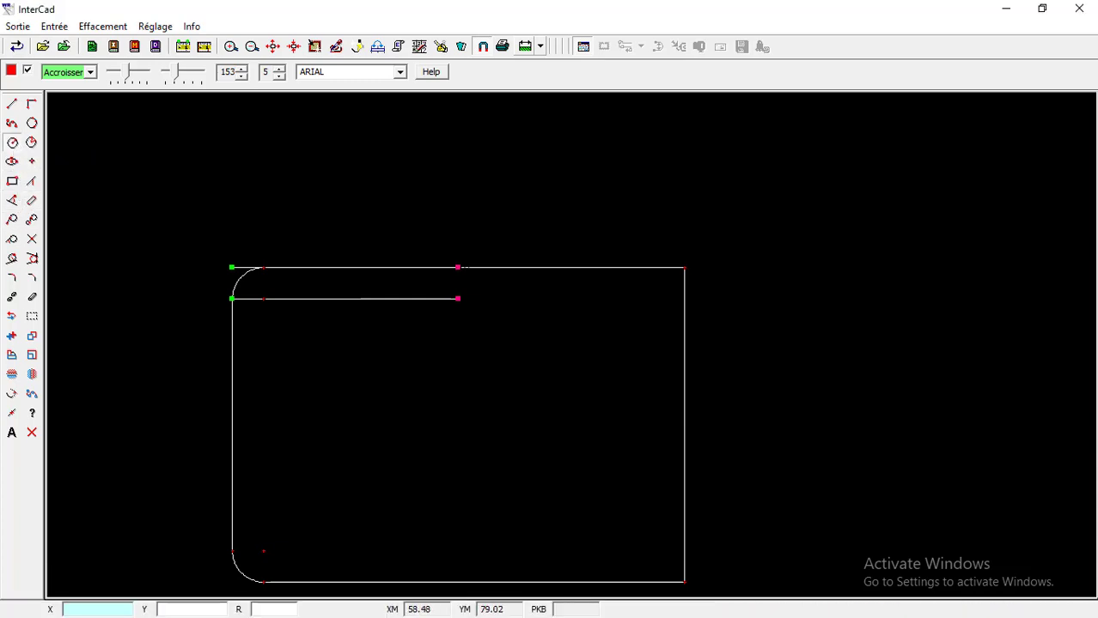
pyautogui.click(458, 267)
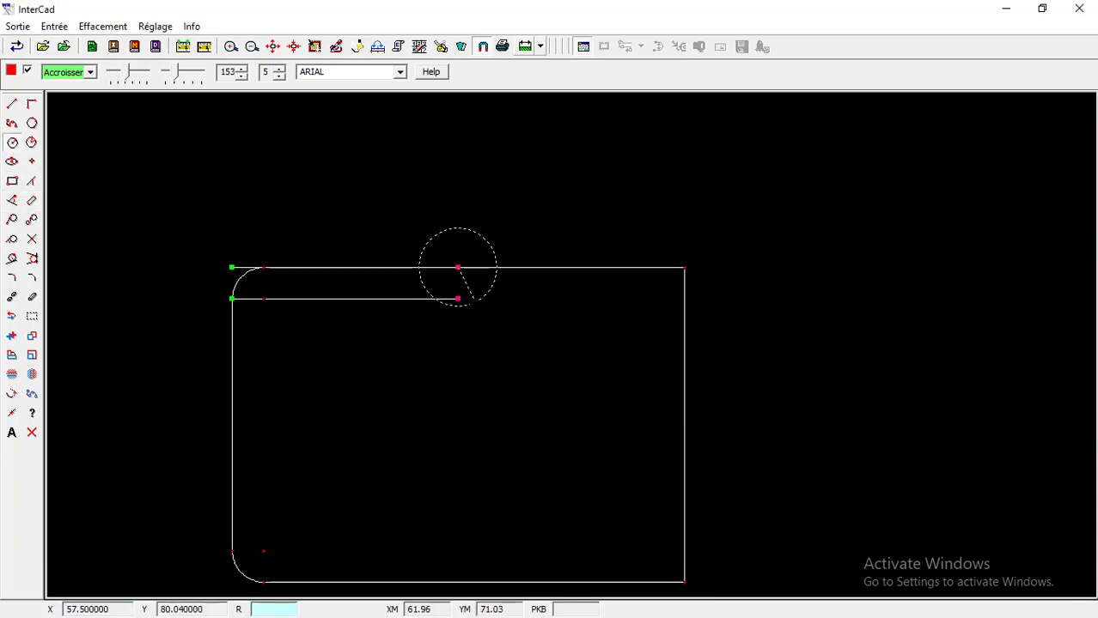
pyautogui.write('8')
pyautogui.press('Return')
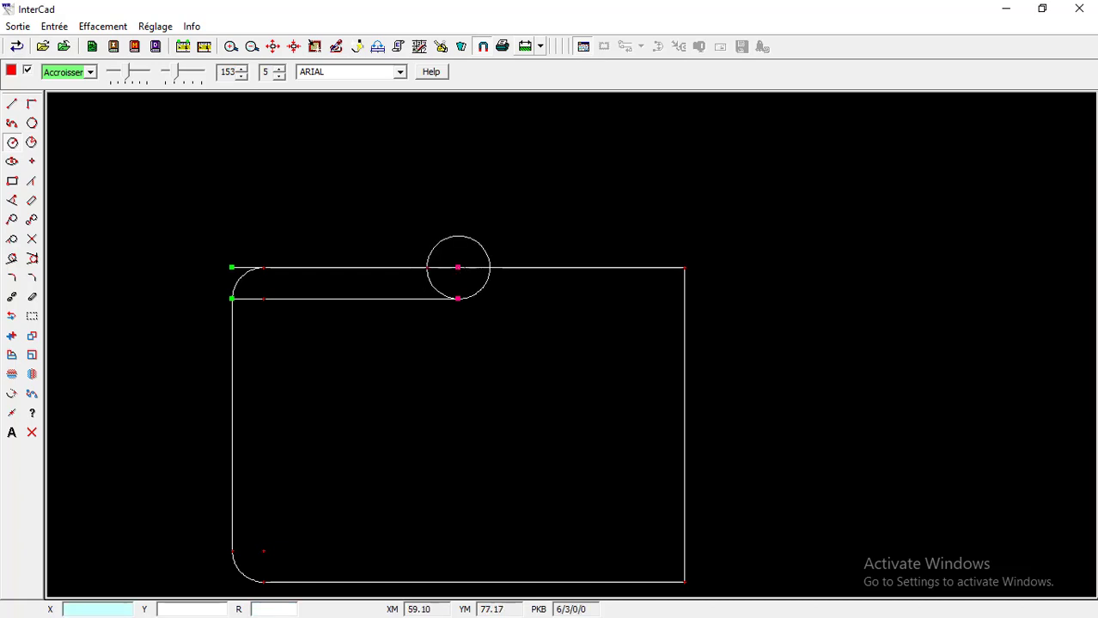
pyautogui.click(458, 267)
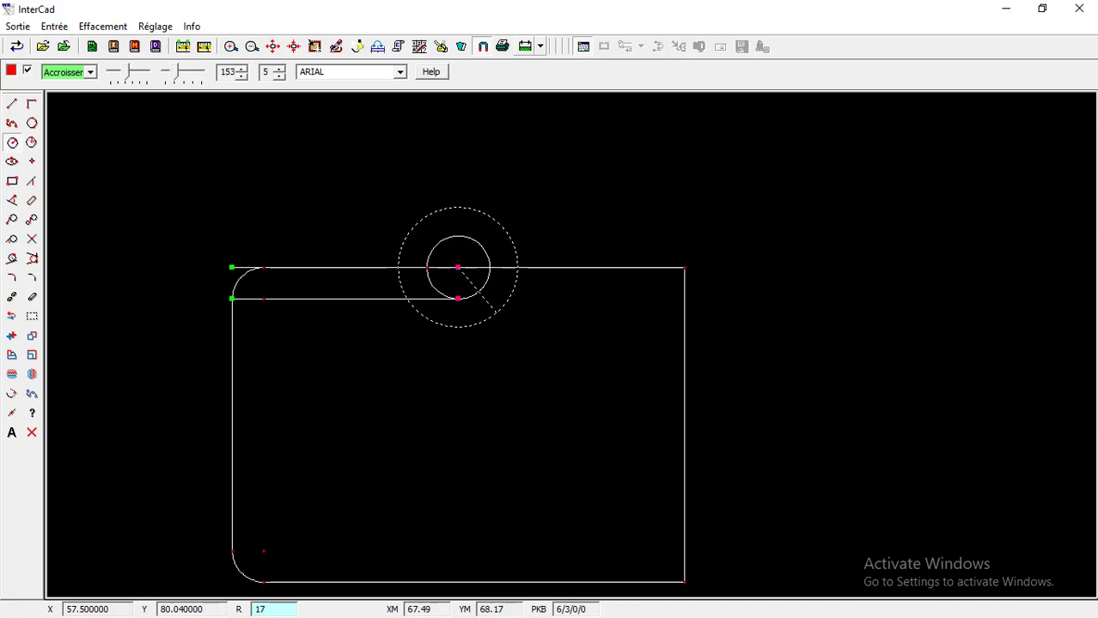
pyautogui.press('Return')
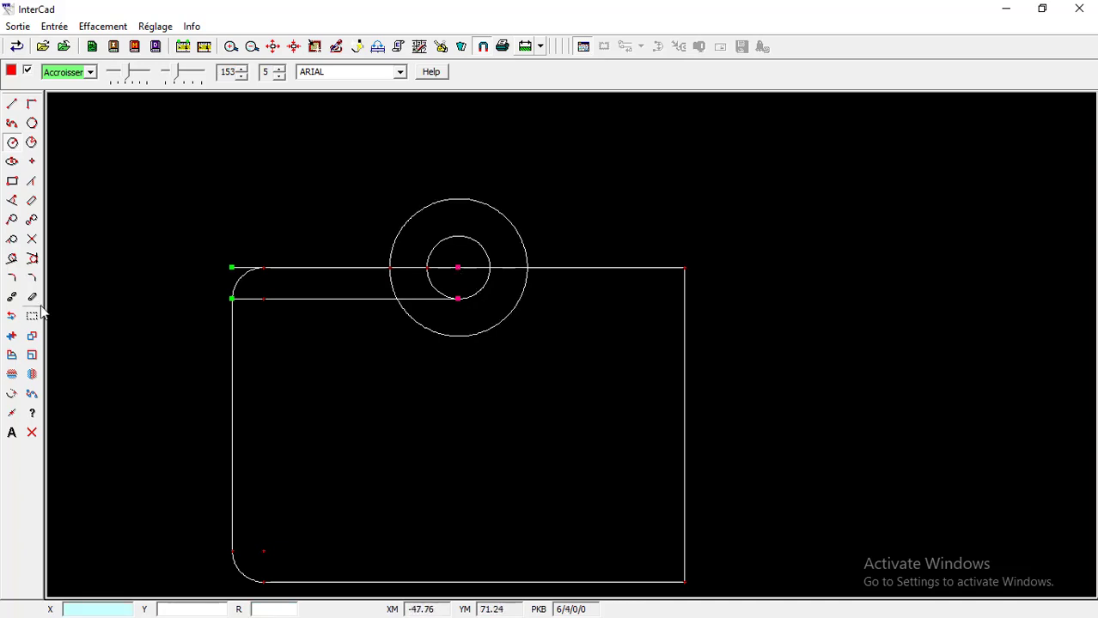
# Erase the two helper lines and trim away the larger circle's lower half and the top edge portion inside it.
pyautogui.click(302, 300)
pyautogui.click(243, 266)
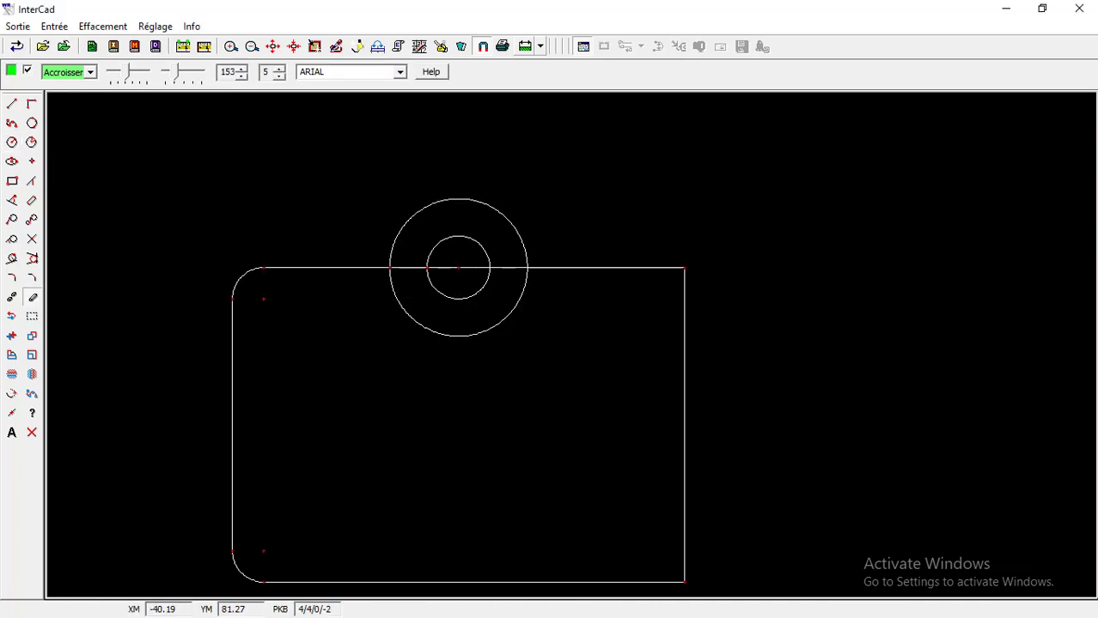
pyautogui.click(15, 304)
pyautogui.click(453, 336)
pyautogui.click(408, 268)
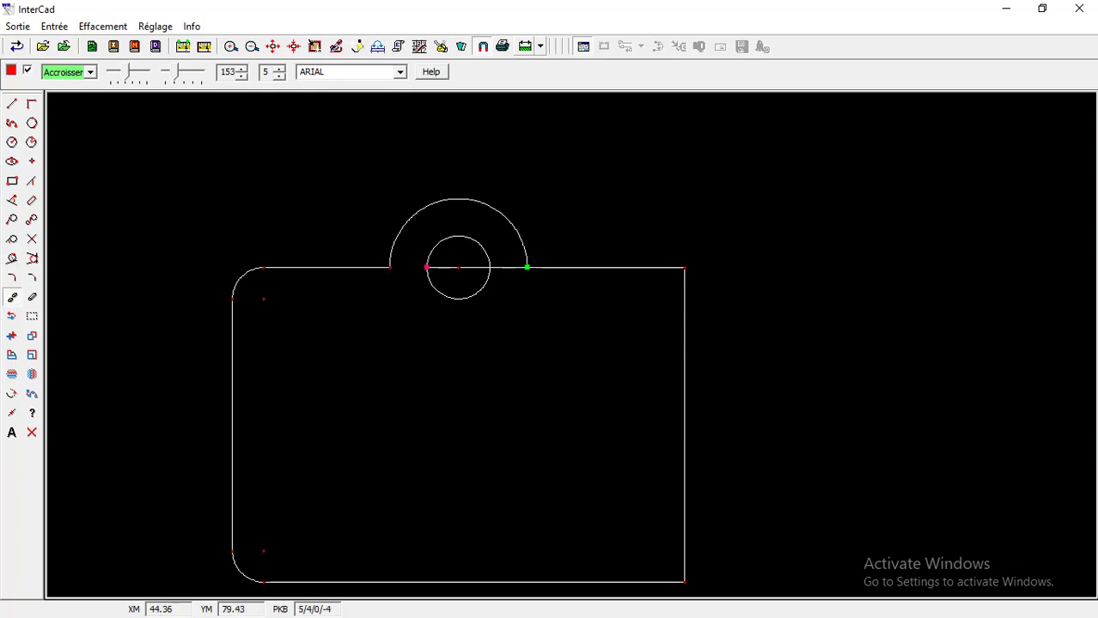
pyautogui.click(459, 267)
pyautogui.click(524, 267)
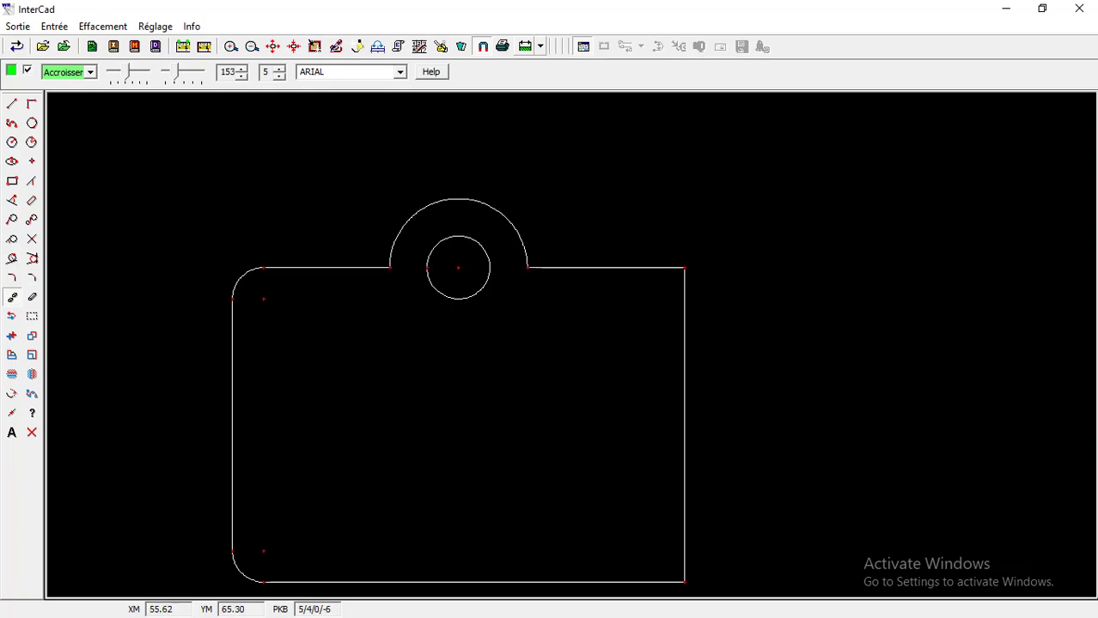
# Fillet both junctions between the top edge and the large arc with radius 8.
pyautogui.click(12, 278)
pyautogui.scroll(5, 447, 269)
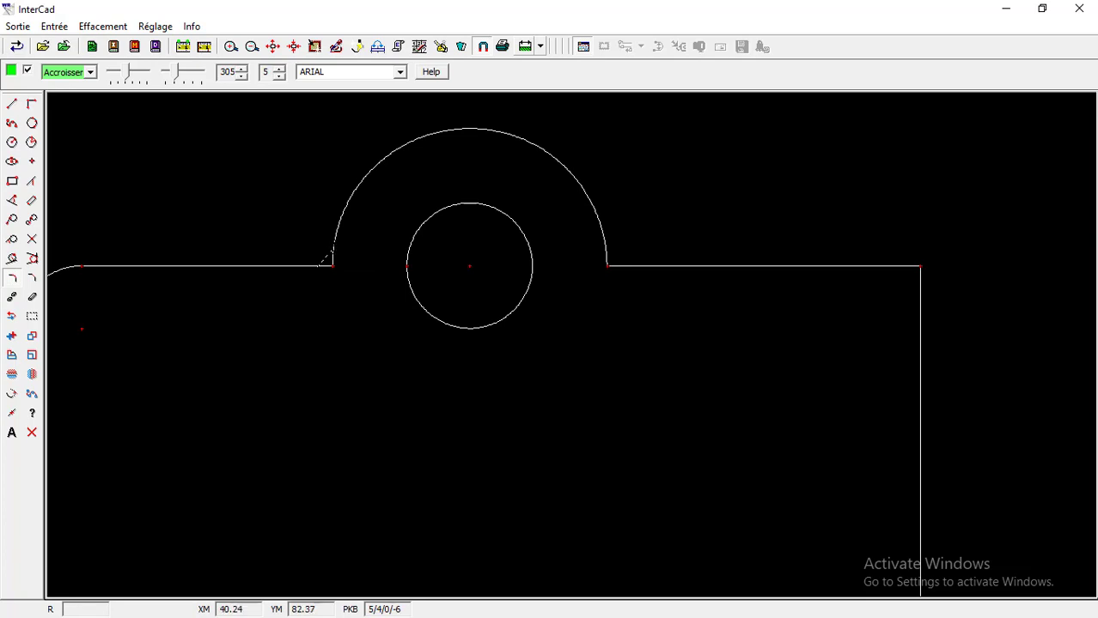
pyautogui.click(326, 262)
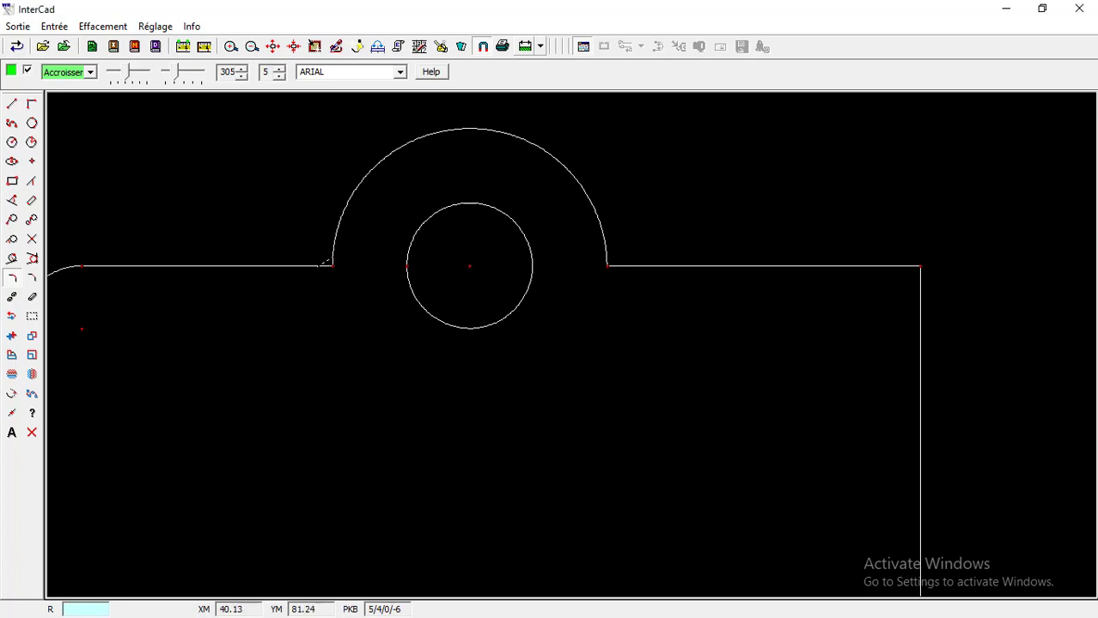
pyautogui.write('8')
pyautogui.press('Return')
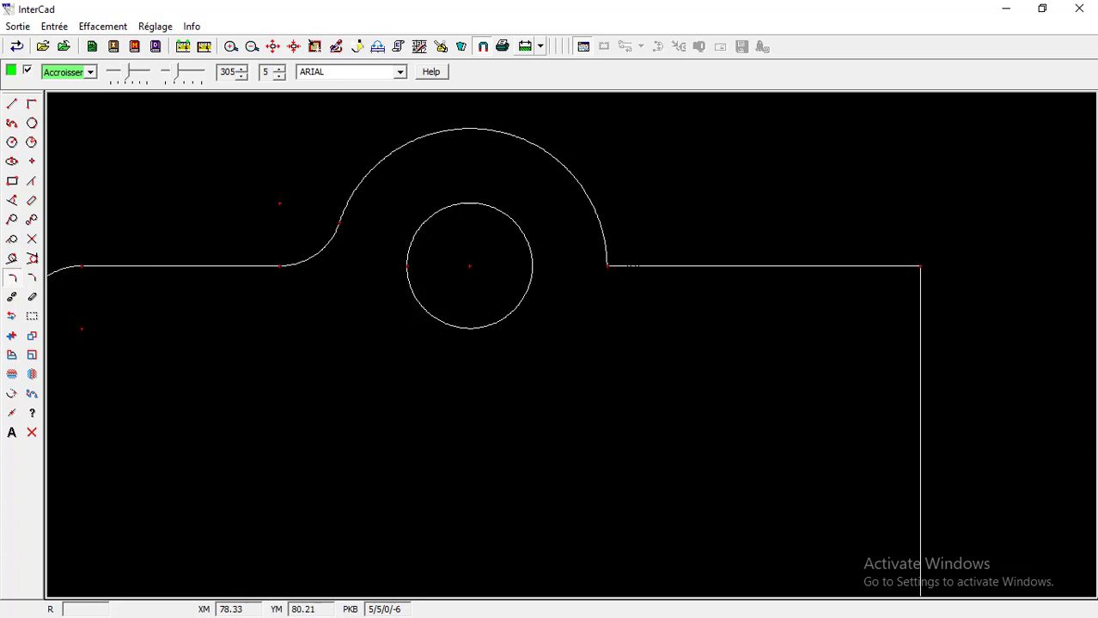
pyautogui.click(607, 249)
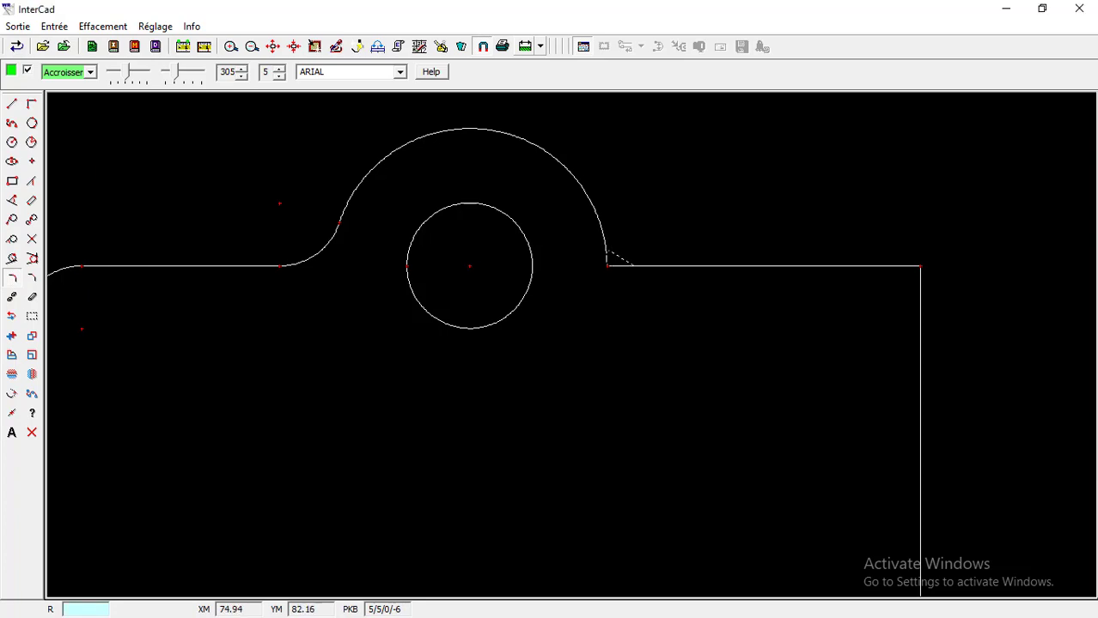
pyautogui.write('8')
pyautogui.press('Return')
# Place a point at the midpoint of the plate's right vertical edge.
pyautogui.scroll(-5, 596, 267)
pyautogui.moveTo(596, 365); pyautogui.dragTo(530, 349, button='middle')
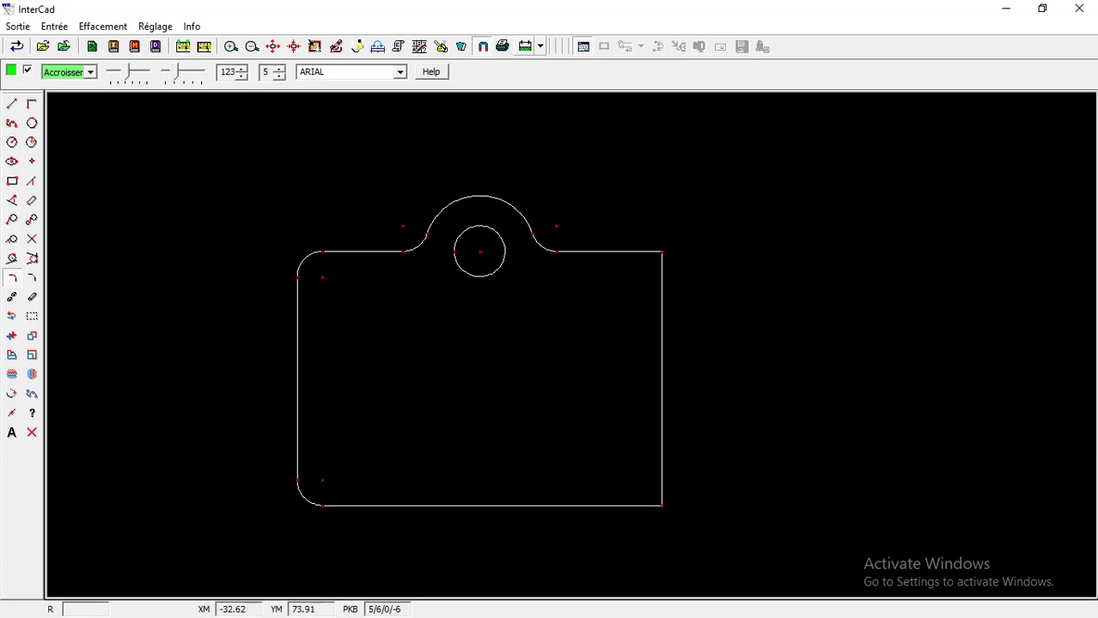
pyautogui.click(12, 104)
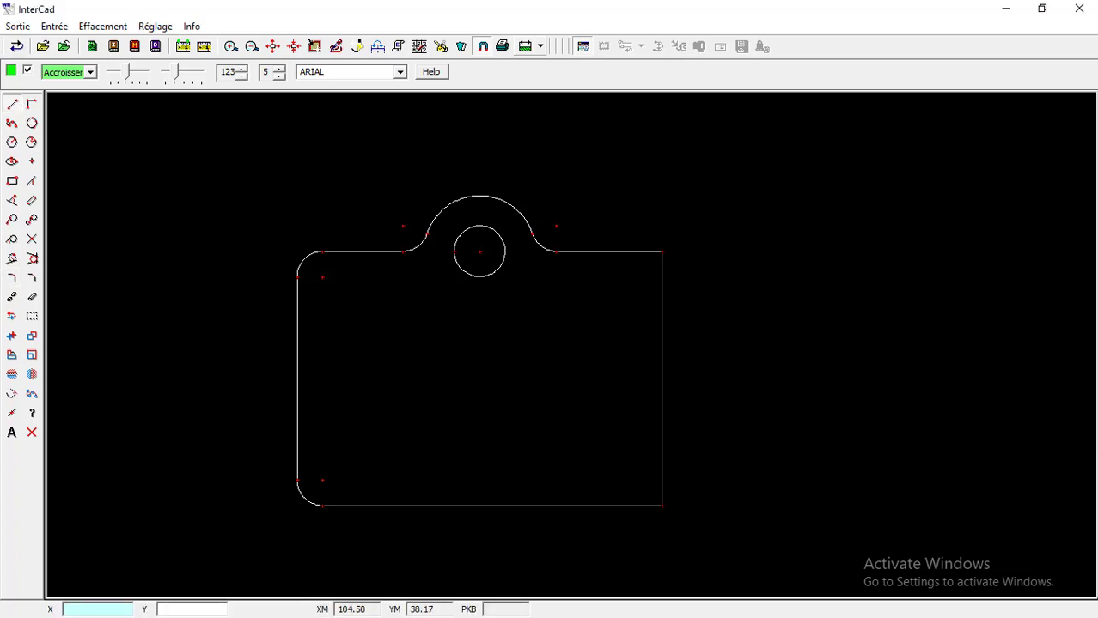
pyautogui.click(12, 413)
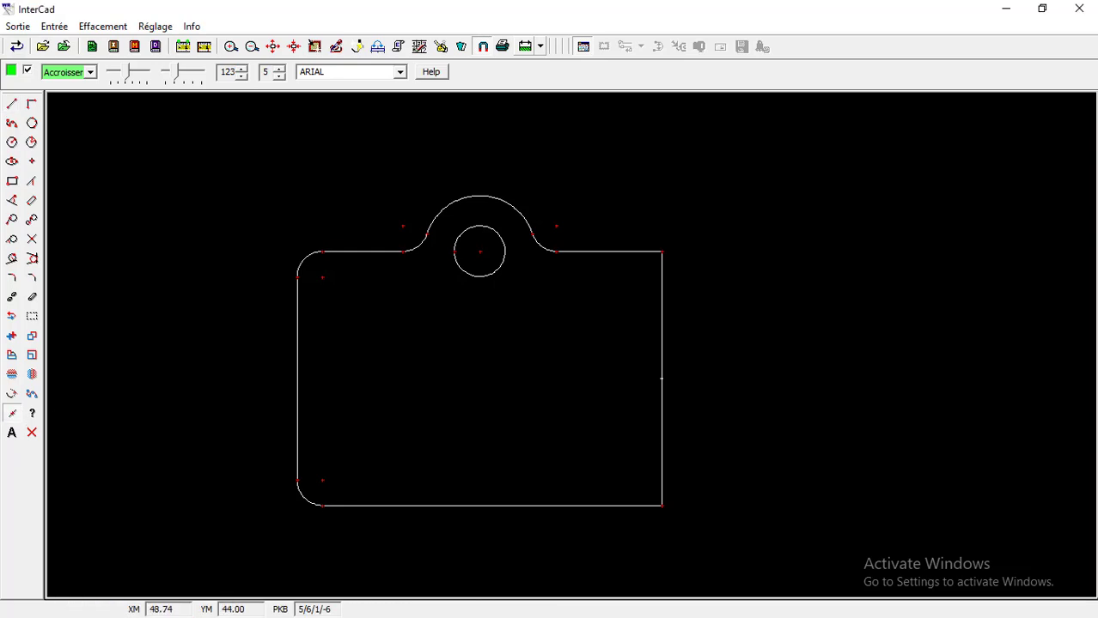
pyautogui.click(12, 143)
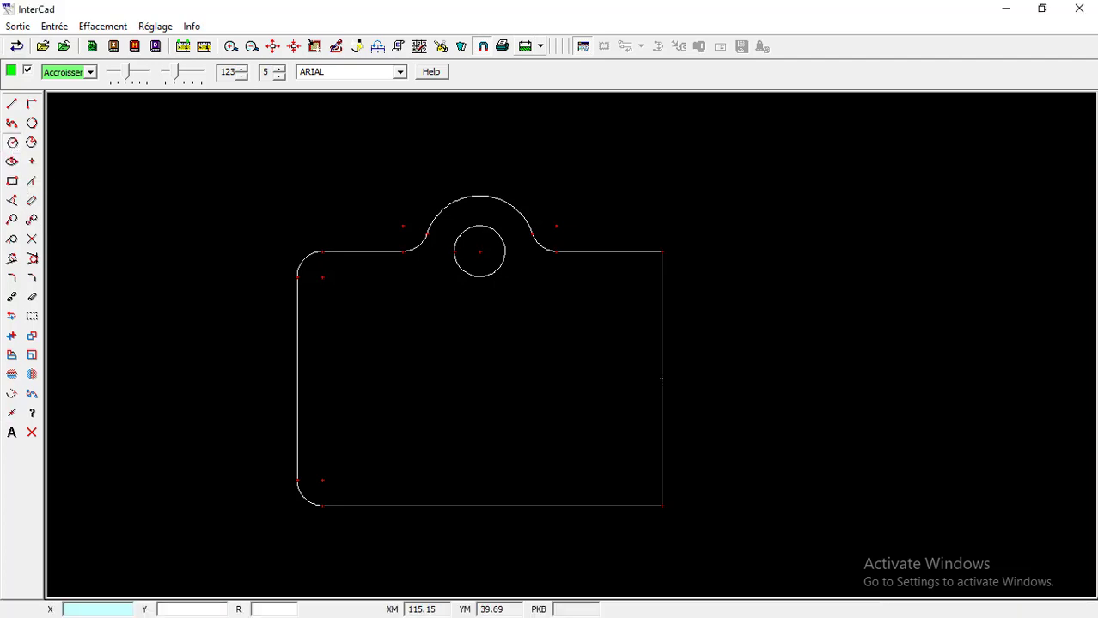
pyautogui.click(662, 378)
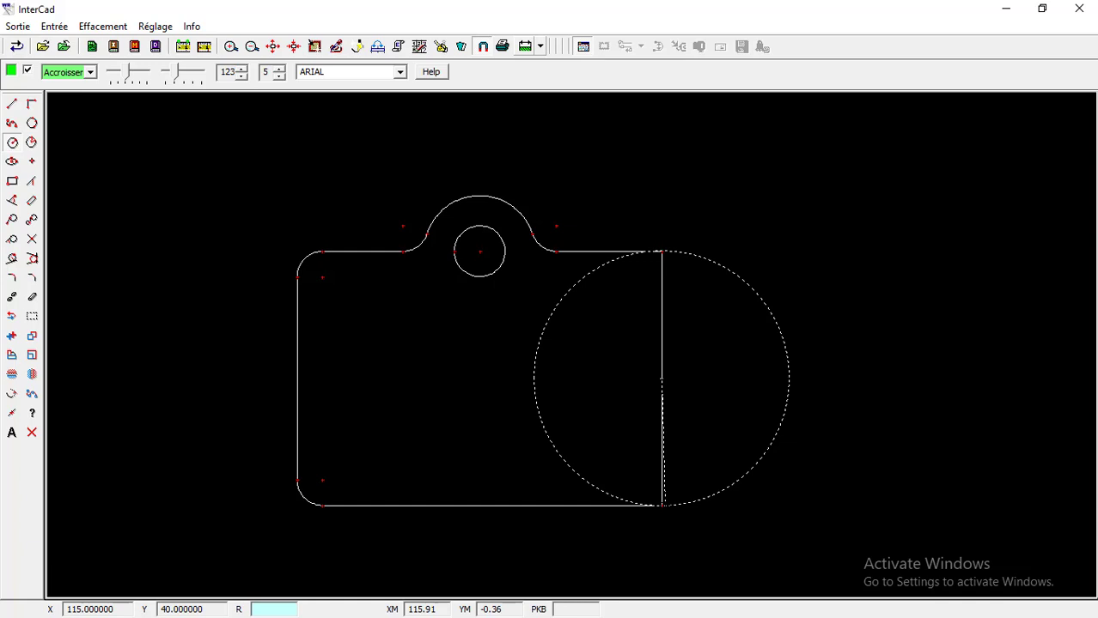
pyautogui.rightClick(665, 506)
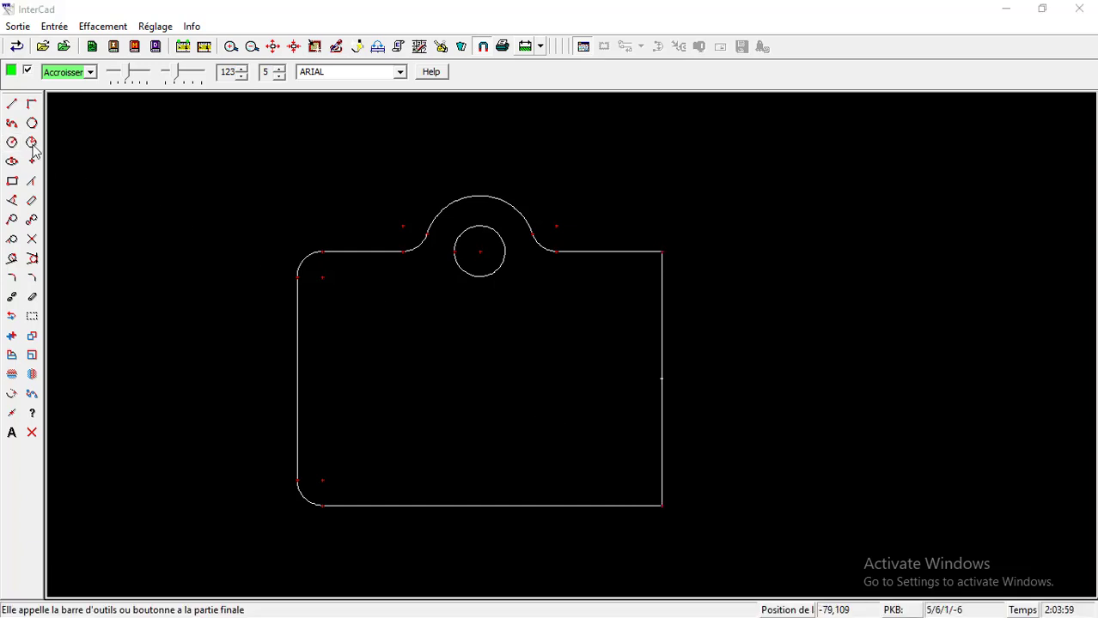
# Draw a horizontal line from the right edge's midpoint into the plate with offset X -40, Y 0.
pyautogui.click(13, 104)
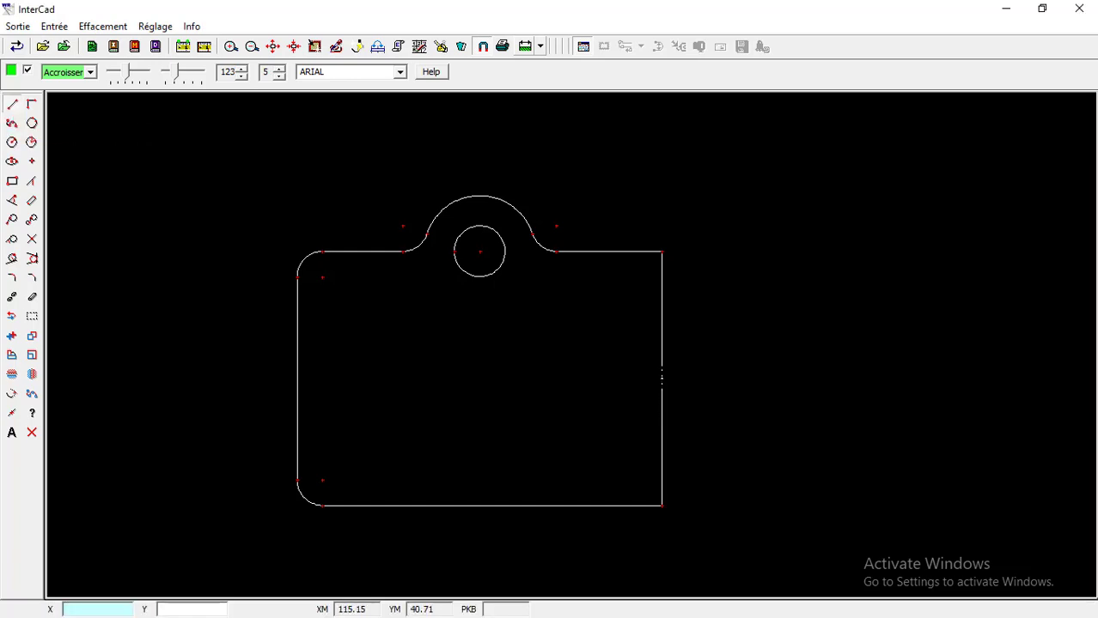
pyautogui.click(661, 378)
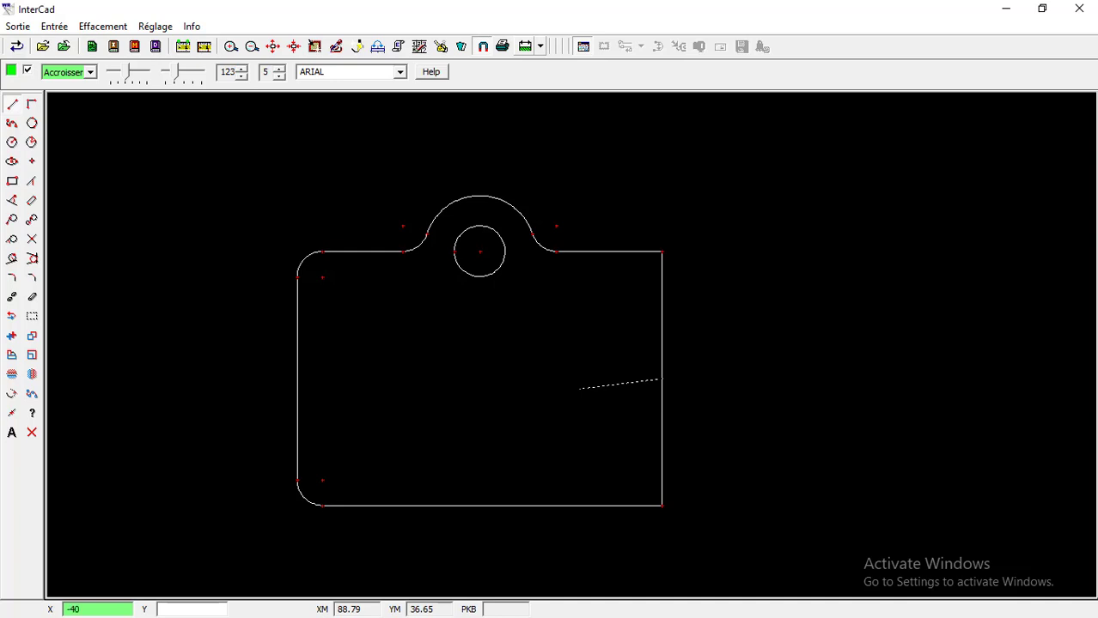
pyautogui.press('Return')
pyautogui.write('0')
pyautogui.press('Return')
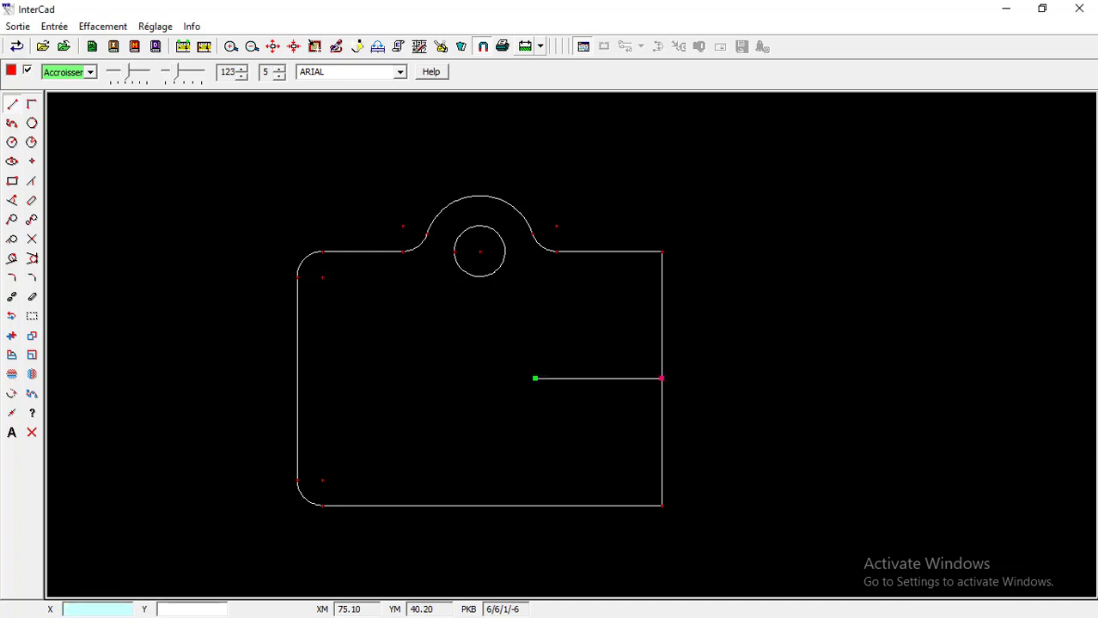
# Draw a circle of radius 40 centred on the inner end of the horizontal line.
pyautogui.click(13, 144)
pyautogui.click(535, 378)
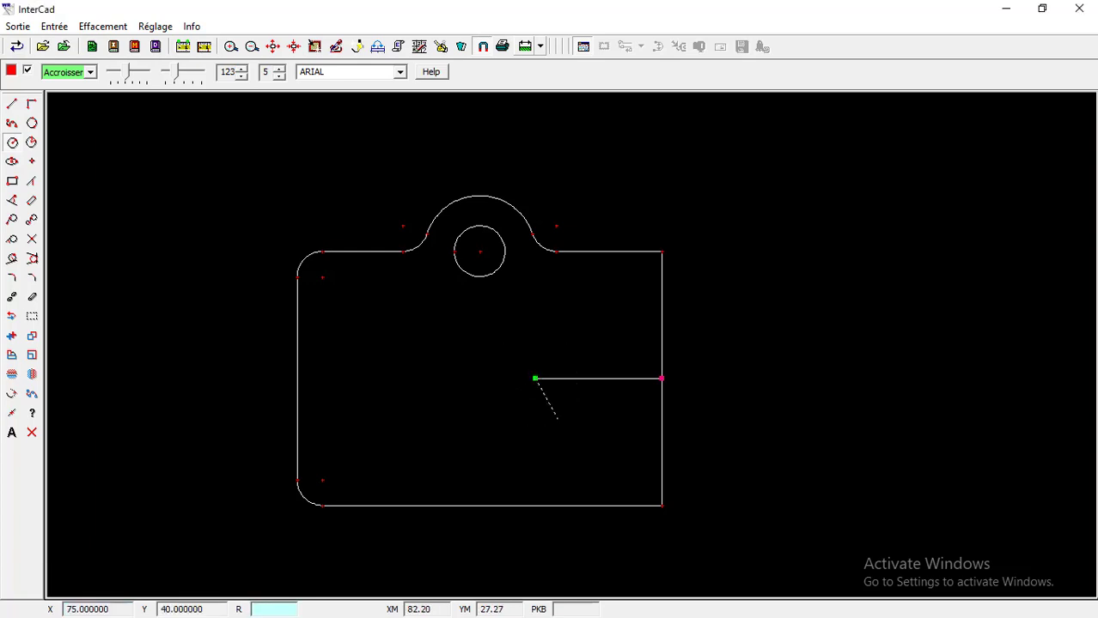
pyautogui.write('40')
pyautogui.press('Return')
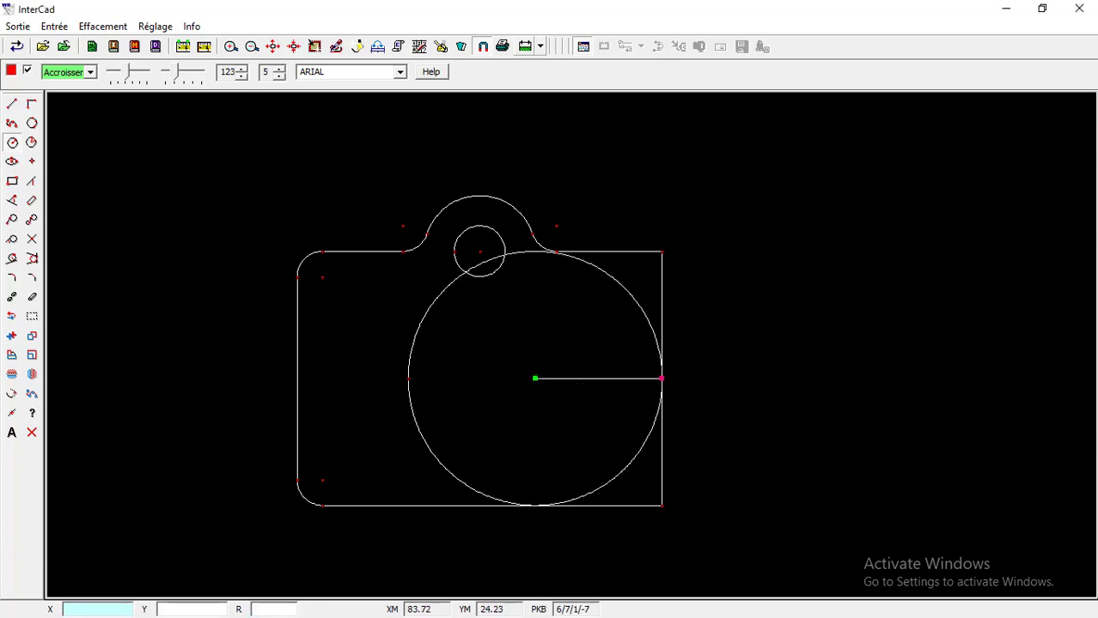
pyautogui.scroll(5, 556, 250)
pyautogui.scroll(-5, 556, 258)
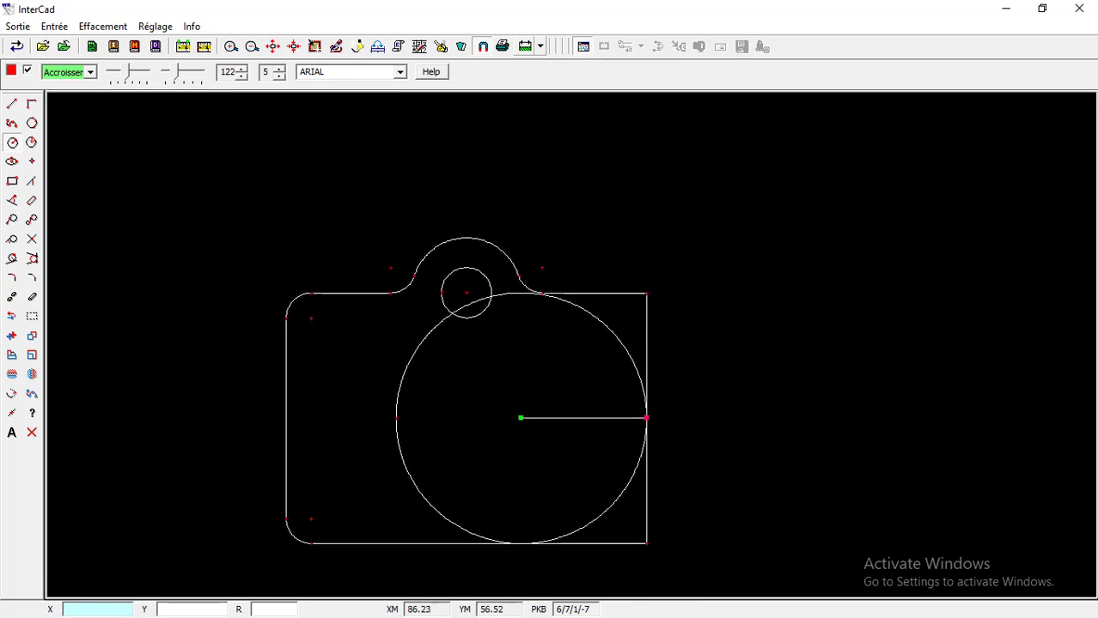
# Trim the plate's edge segments outside the circle at both right corners and the circle's portion inside the plate.
pyautogui.click(17, 298)
pyautogui.click(616, 293)
pyautogui.click(645, 315)
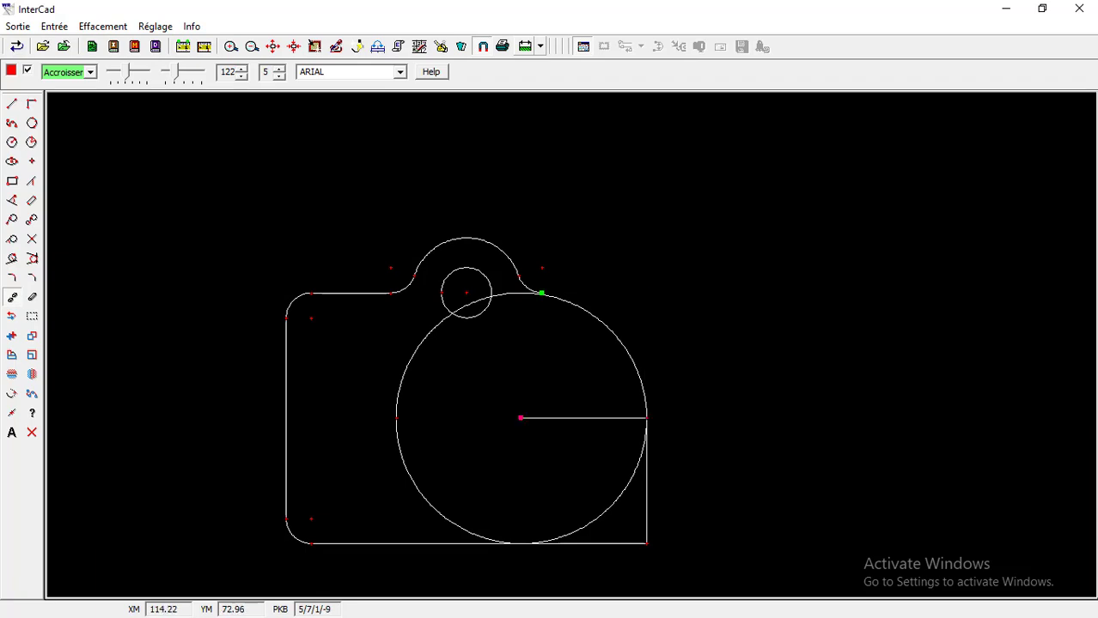
pyautogui.click(646, 513)
pyautogui.click(635, 542)
pyautogui.click(404, 467)
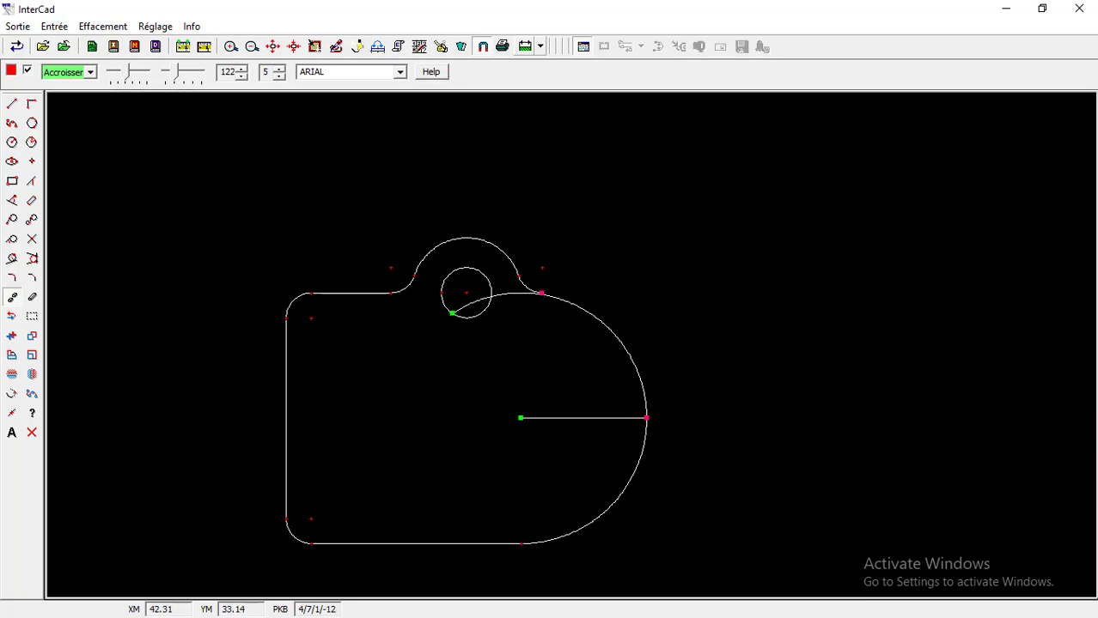
# Try to trim the leftover circle arc crossing the lug hole, and undo the recent trims.
pyautogui.scroll(5, 505, 305)
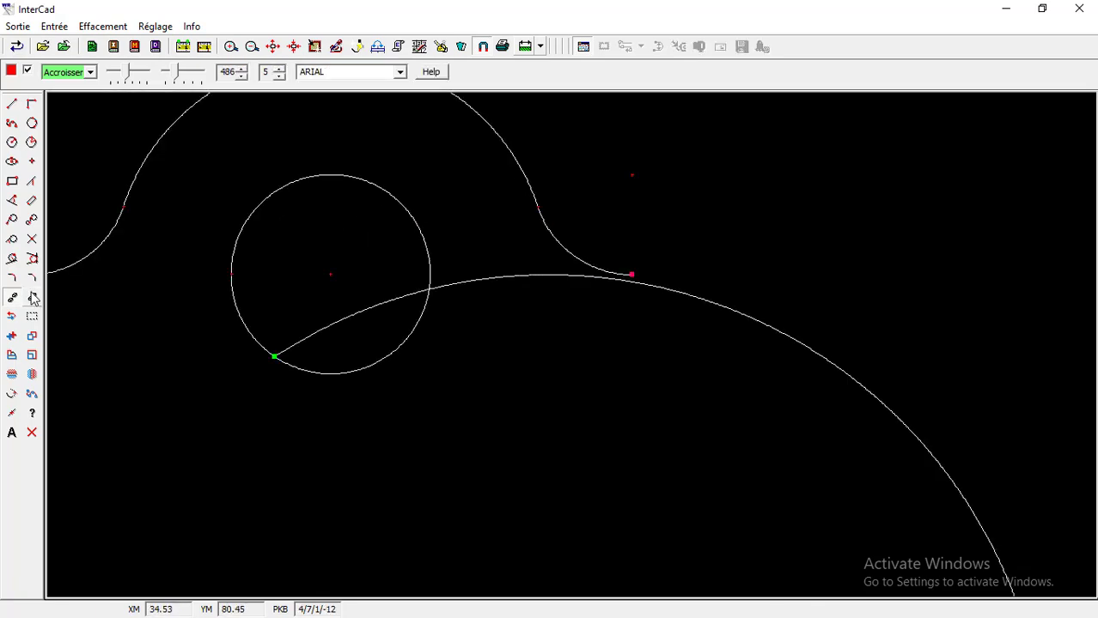
pyautogui.click(364, 310)
pyautogui.click(525, 275)
pyautogui.scroll(-3, 525, 284)
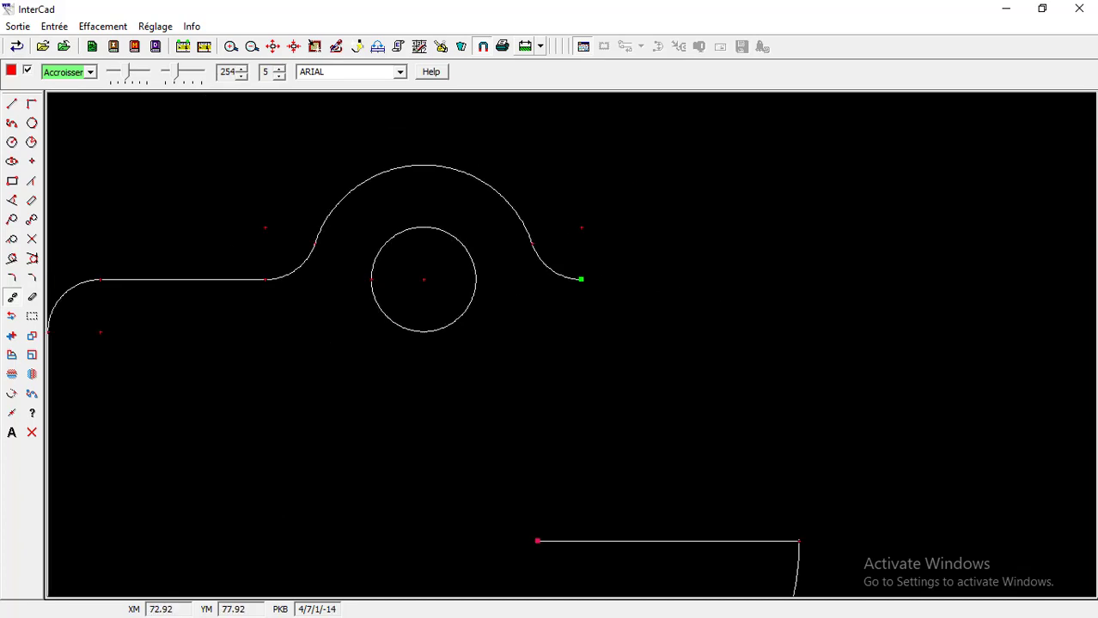
pyautogui.scroll(-3, 533, 350)
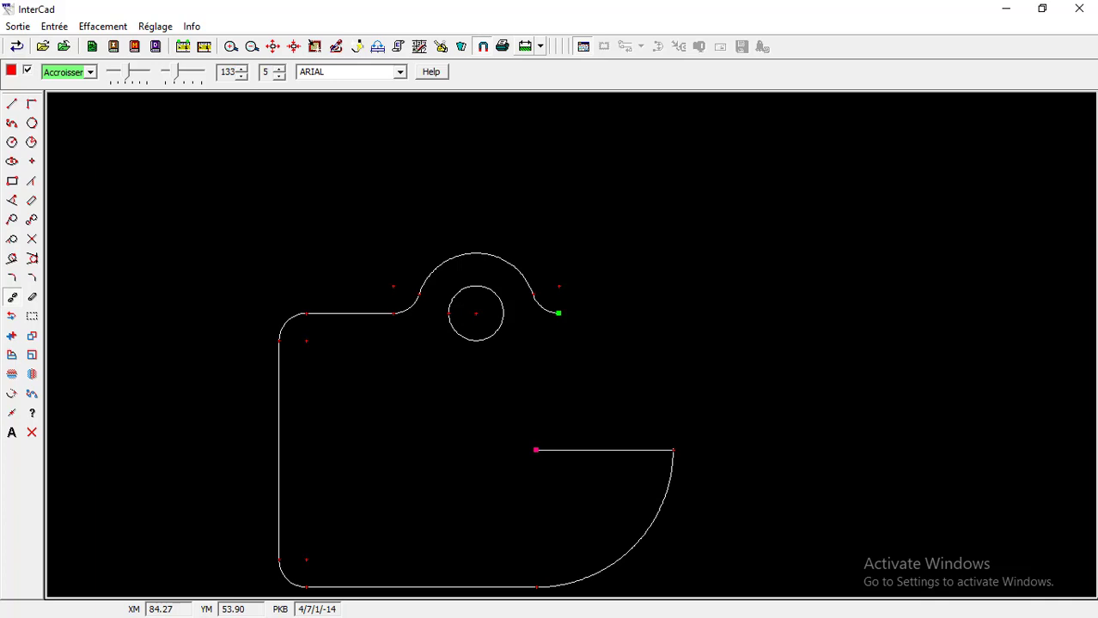
pyautogui.click(16, 47)
# Trim away the whole radius 40 circle piece by piece, keeping the plate edges and the horizontal line.
pyautogui.click(14, 297)
pyautogui.click(393, 429)
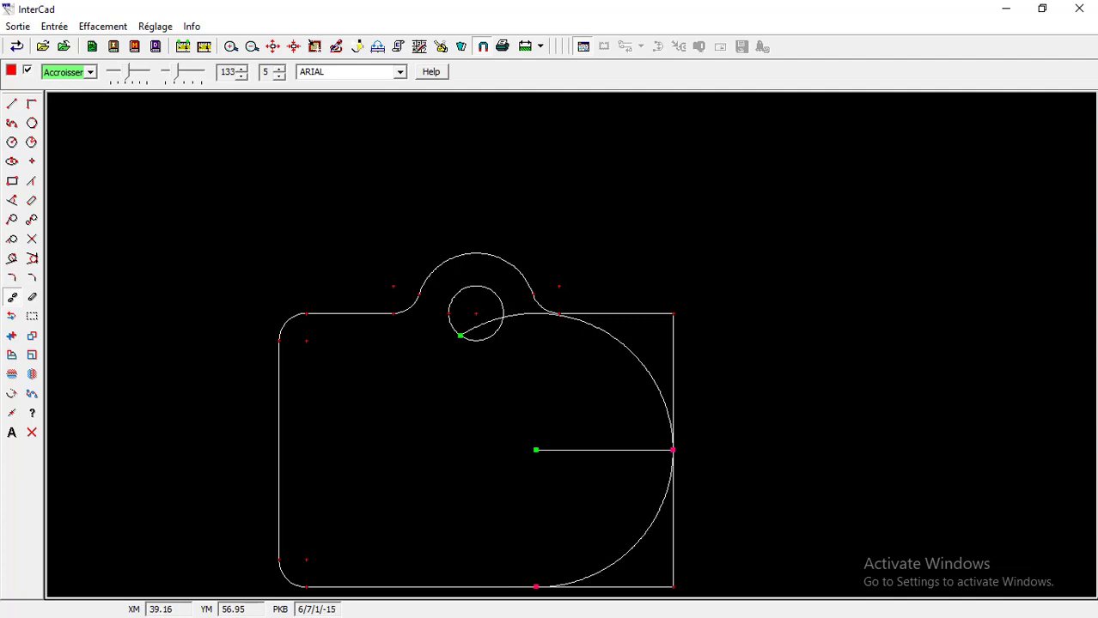
pyautogui.click(481, 325)
pyautogui.click(596, 328)
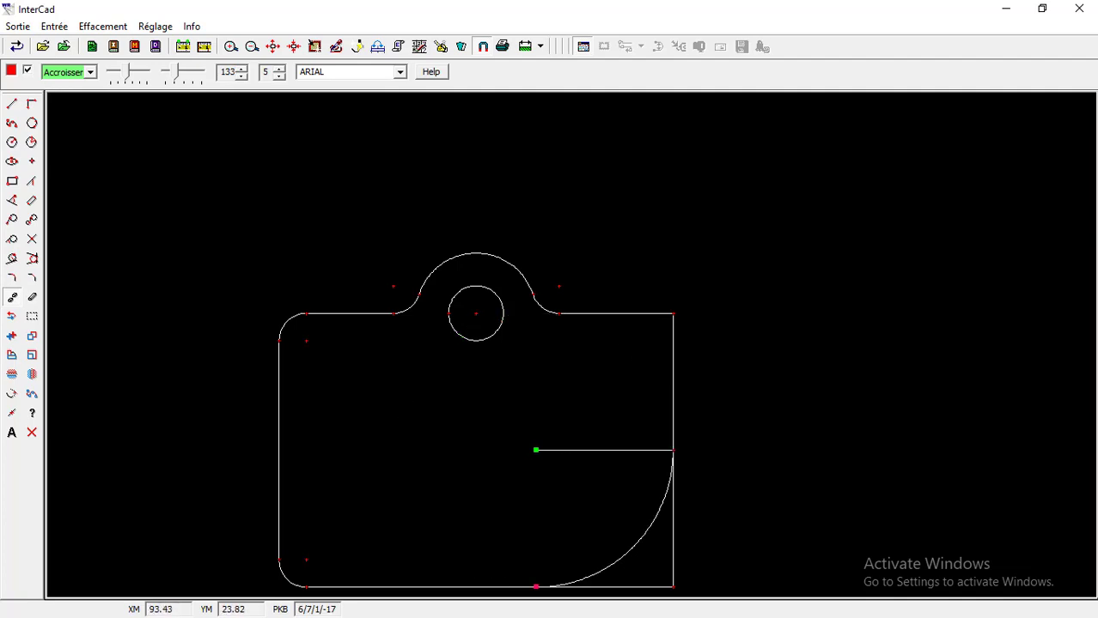
pyautogui.click(644, 535)
# Draw a circle centred on the horizontal line's inner end and passing through the midpoint of the plate's right edge.
pyautogui.click(12, 143)
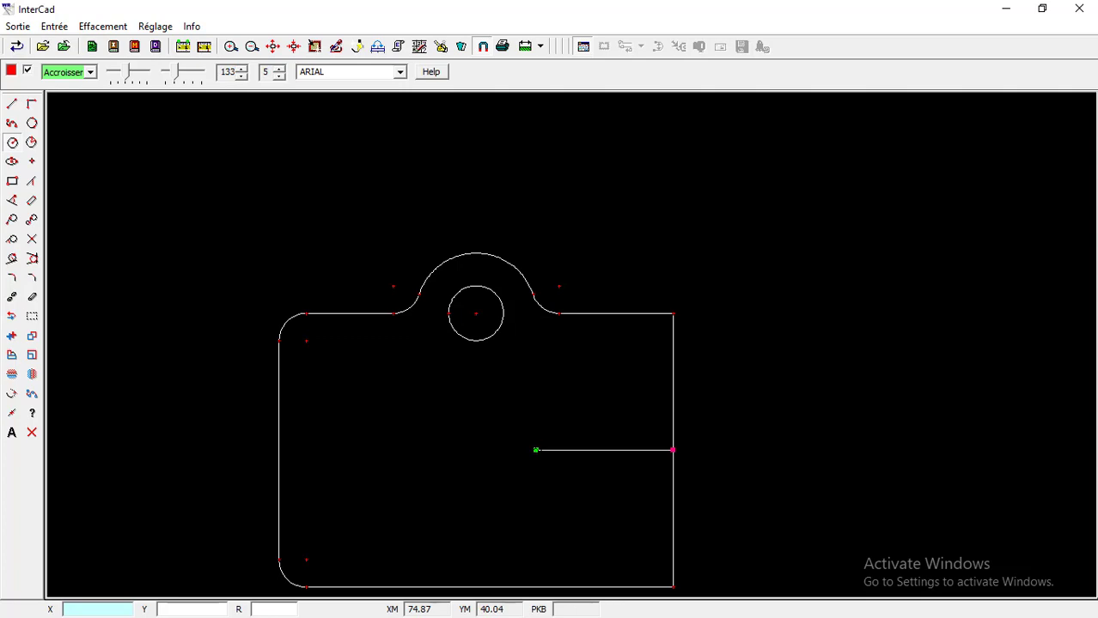
pyautogui.click(535, 449)
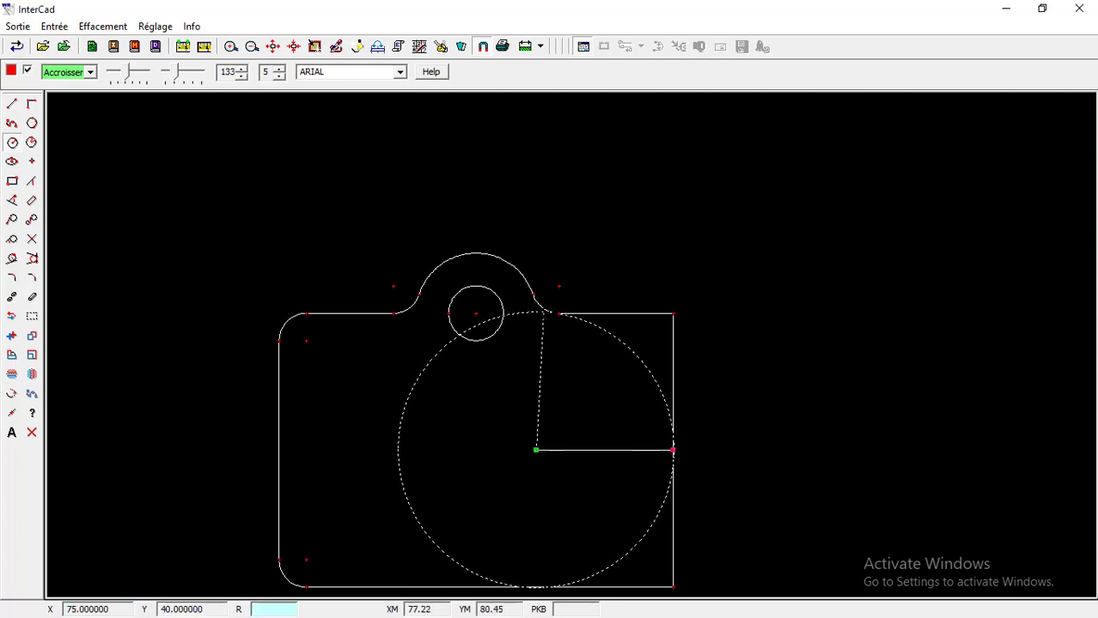
pyautogui.click(673, 449)
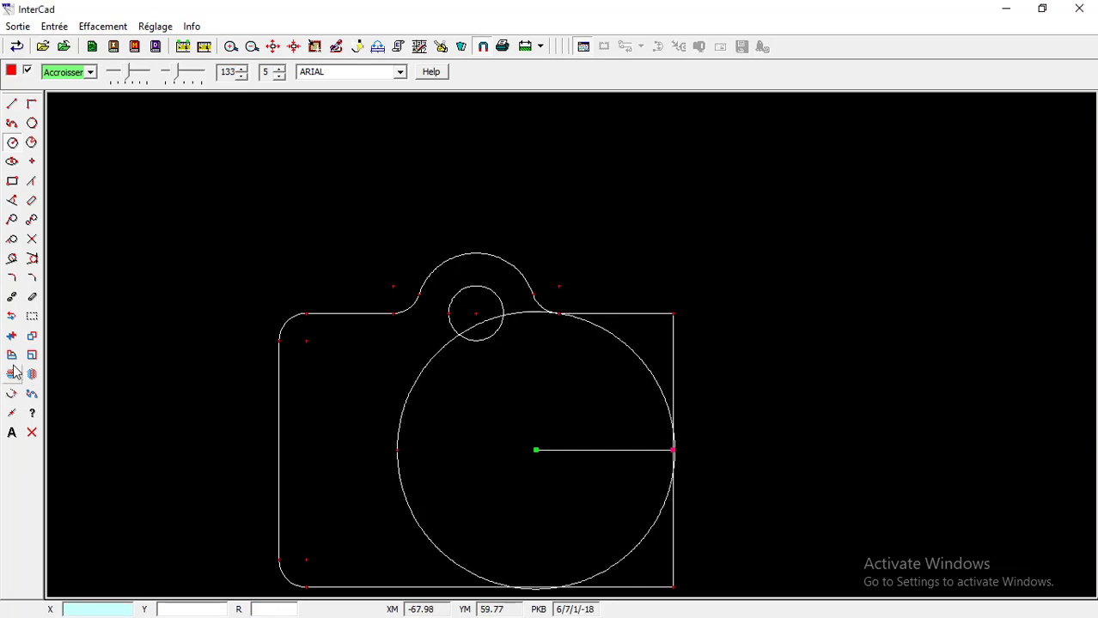
# Trim away the plate's right edge, both right corner segments and the horizontal line from the circle's centre.
pyautogui.click(12, 298)
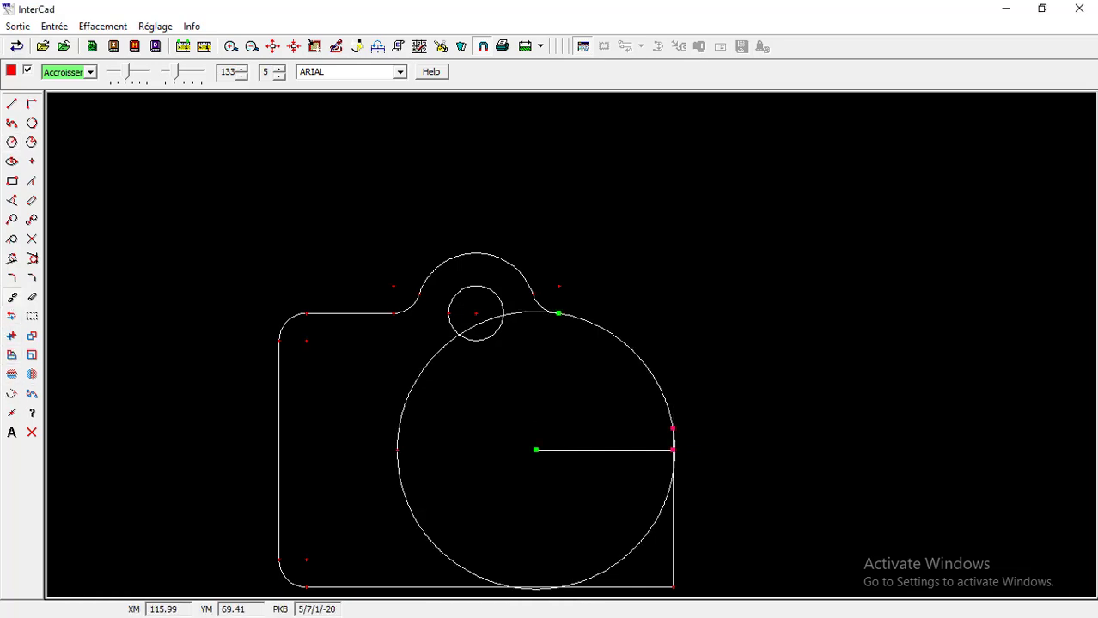
pyautogui.scroll(5, 673, 494)
pyautogui.scroll(-2, 676, 406)
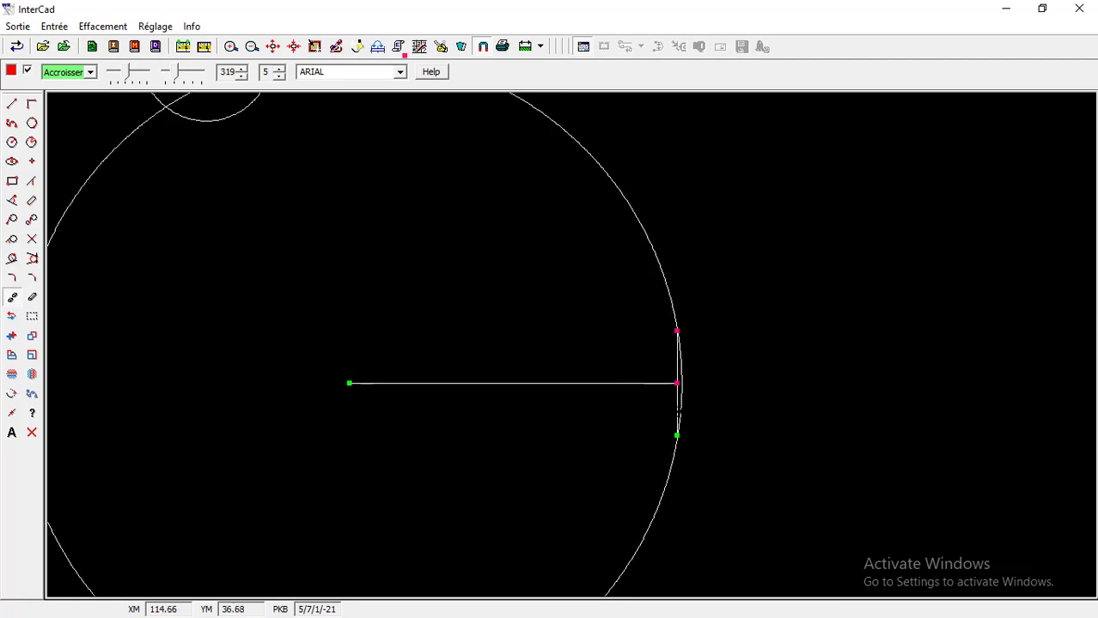
pyautogui.click(677, 385)
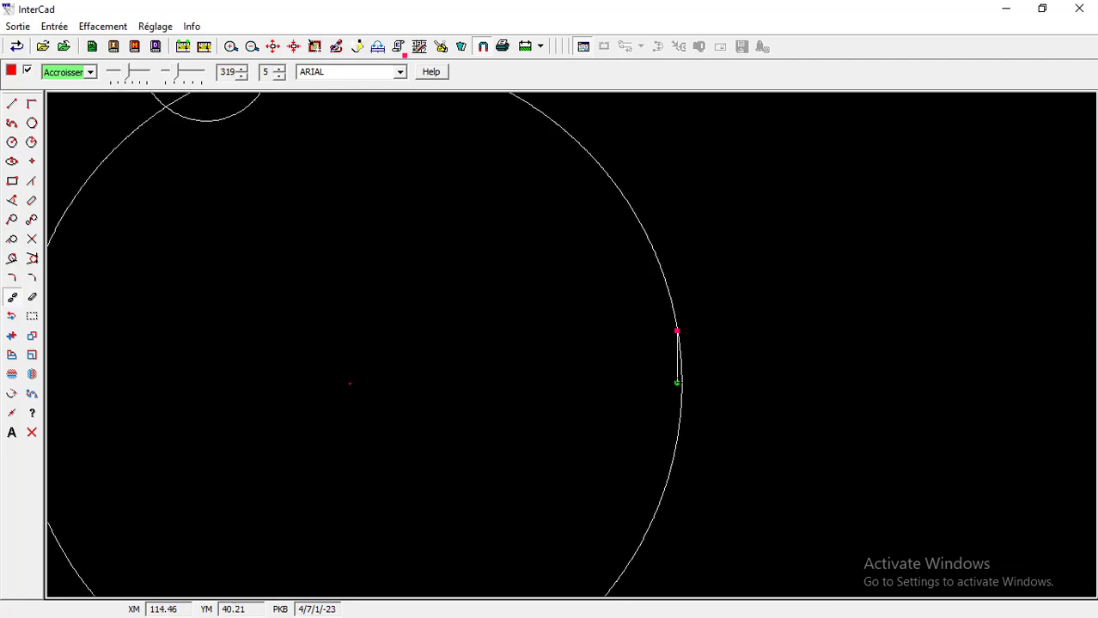
pyautogui.scroll(-1, 677, 383)
pyautogui.scroll(-6, 661, 386)
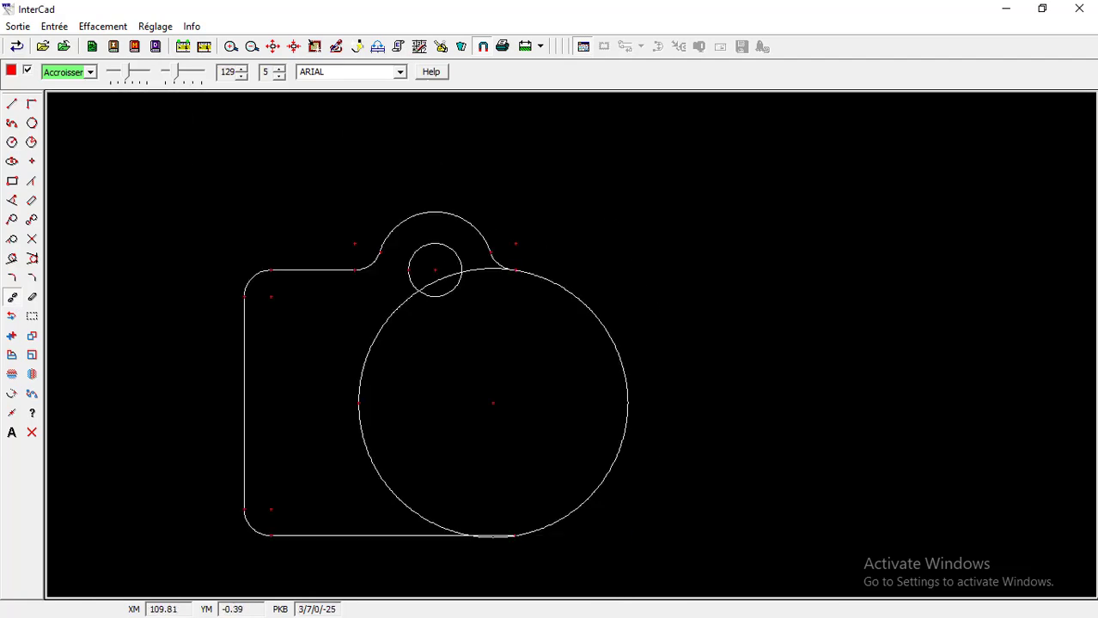
# Trim the circle's bottom sliver beneath the plate's lower edge and the circle's left portion inside the plate.
pyautogui.scroll(9, 482, 554)
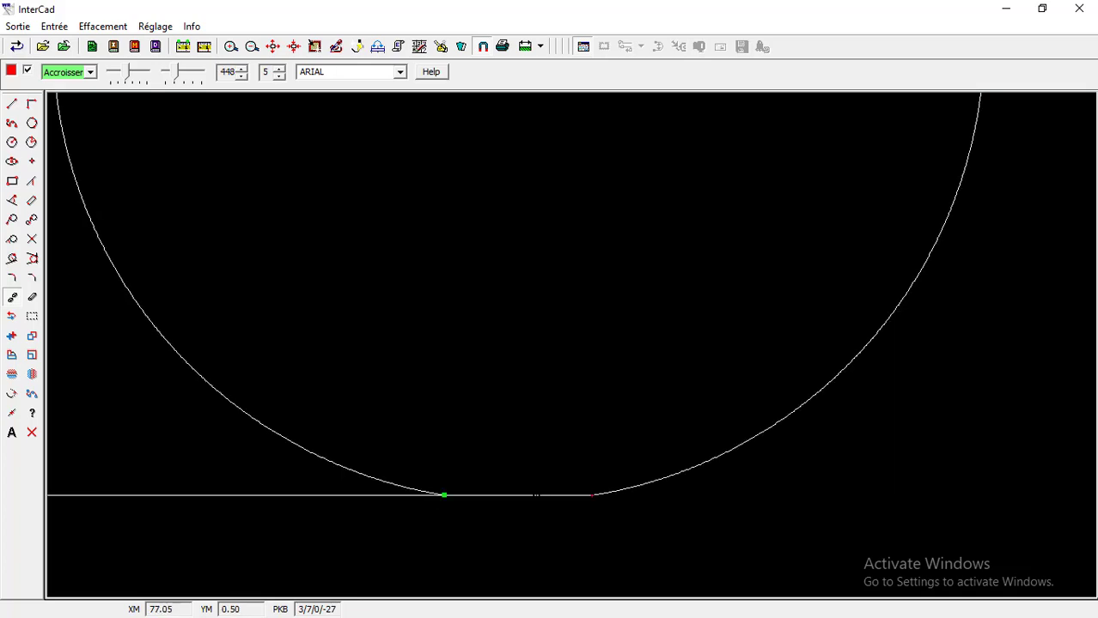
pyautogui.scroll(-8, 444, 495)
pyautogui.scroll(9, 430, 327)
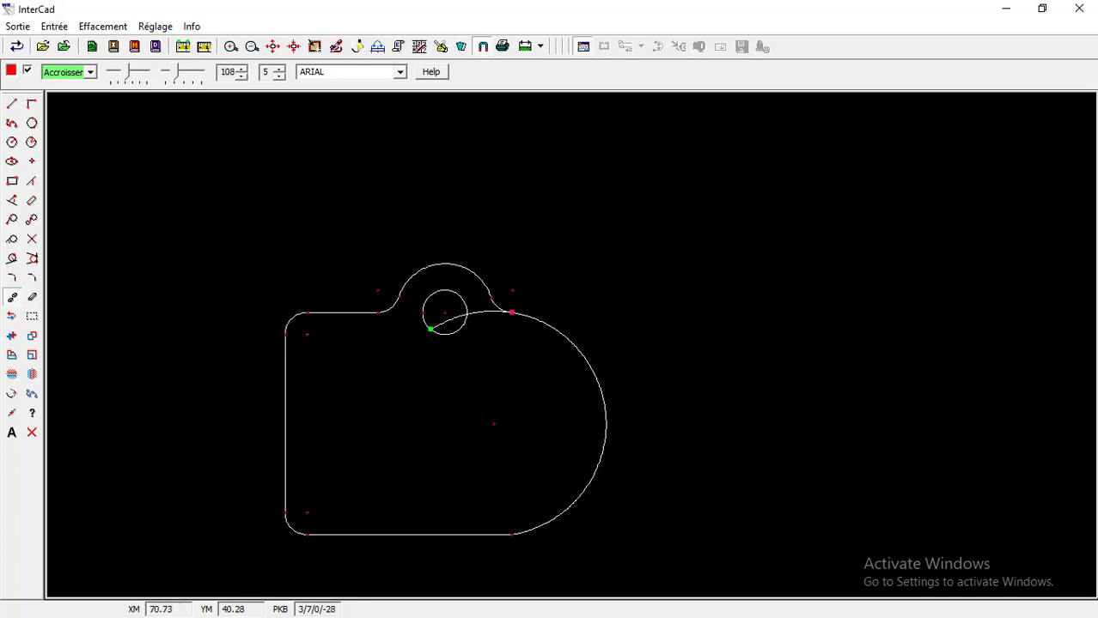
# Trim the leftover arc through the lug hole and the overlapping segments between the right lug fillet and the end arc.
pyautogui.scroll(3, 533, 361)
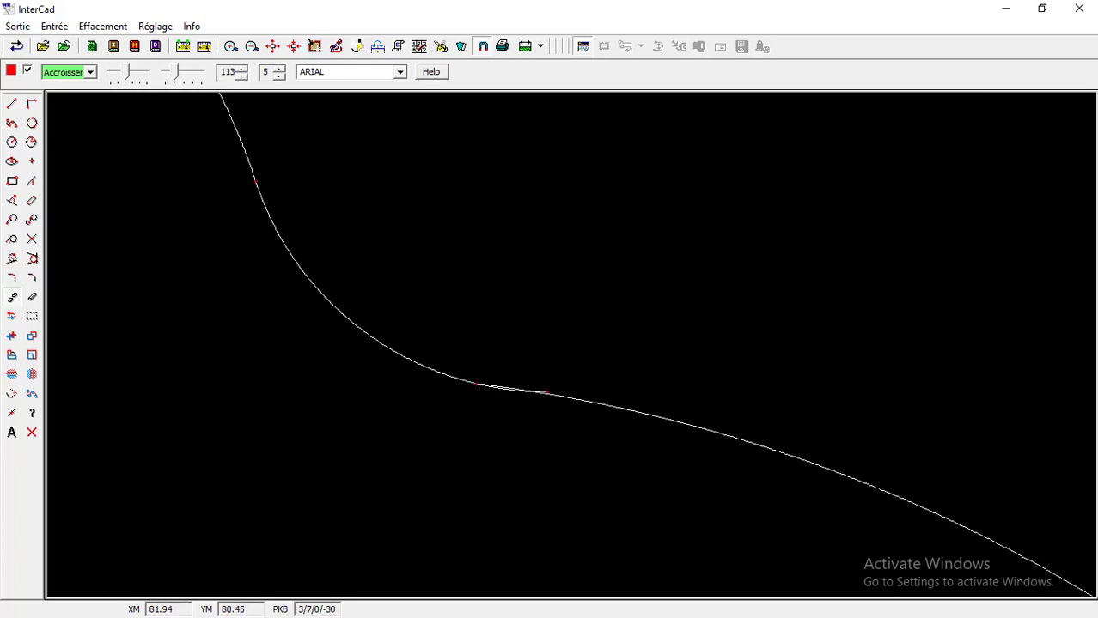
pyautogui.scroll(1, 527, 408)
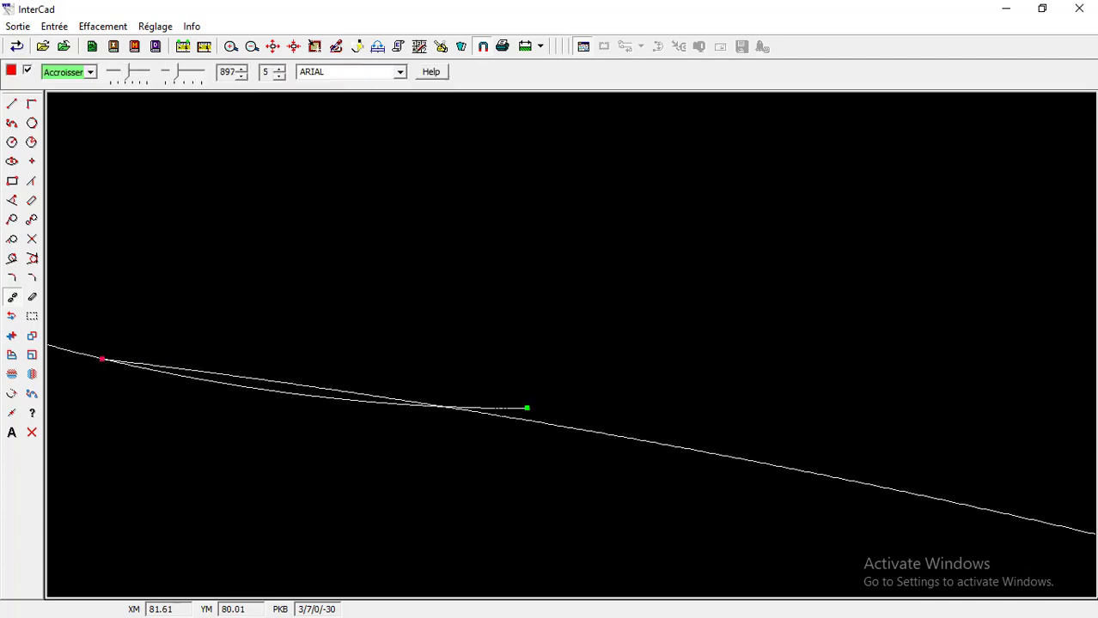
pyautogui.click(362, 405)
pyautogui.scroll(-15, 356, 421)
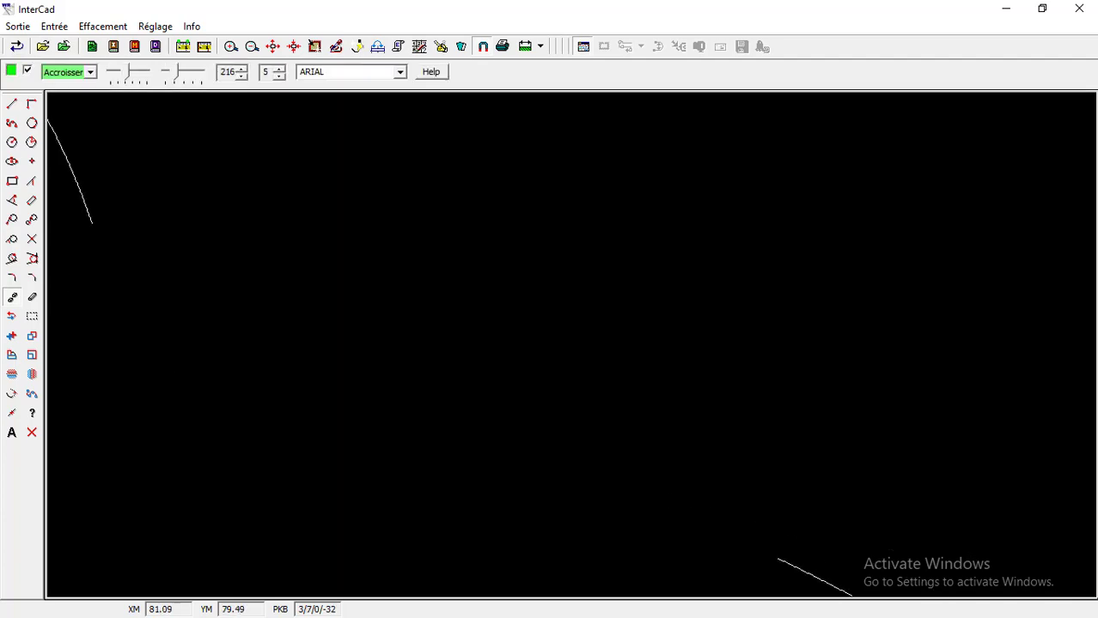
# Draw two concentric circles of radius 30 and 20 at the centre point of the plate's right end arc.
pyautogui.moveTo(357, 466); pyautogui.dragTo(435, 337, button='middle')
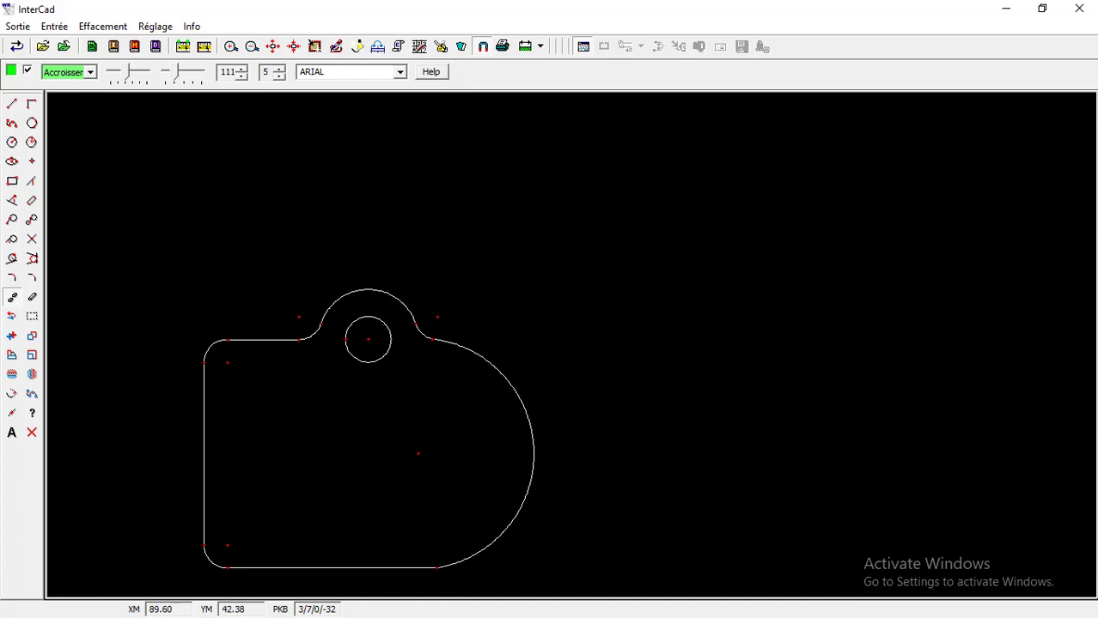
pyautogui.moveTo(409, 470); pyautogui.dragTo(439, 411, button='middle')
pyautogui.click(17, 146)
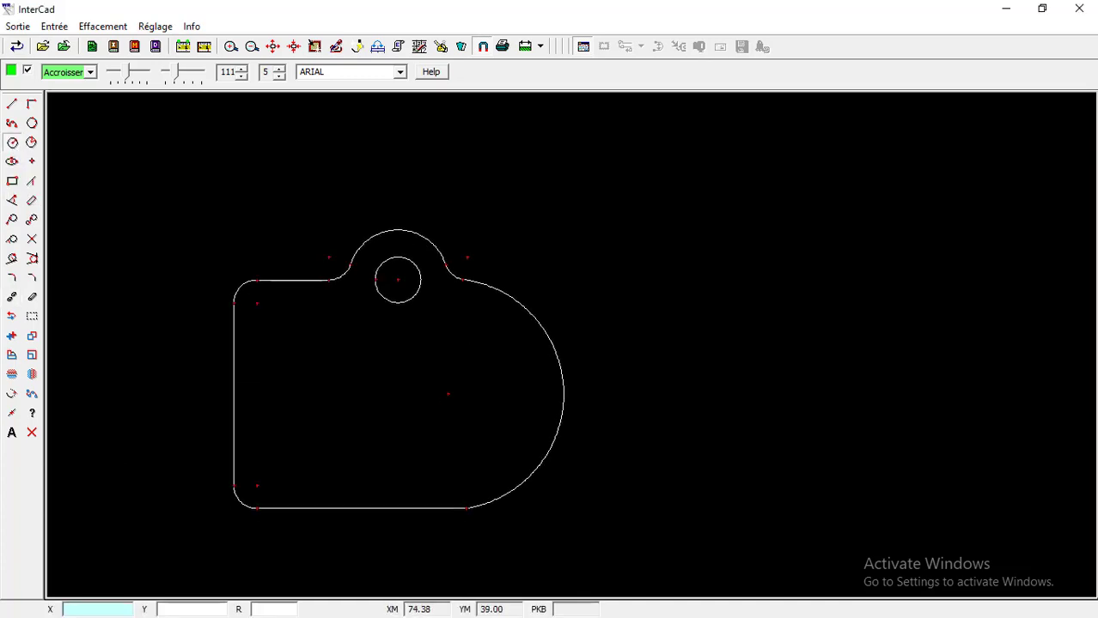
pyautogui.click(447, 394)
pyautogui.write('30')
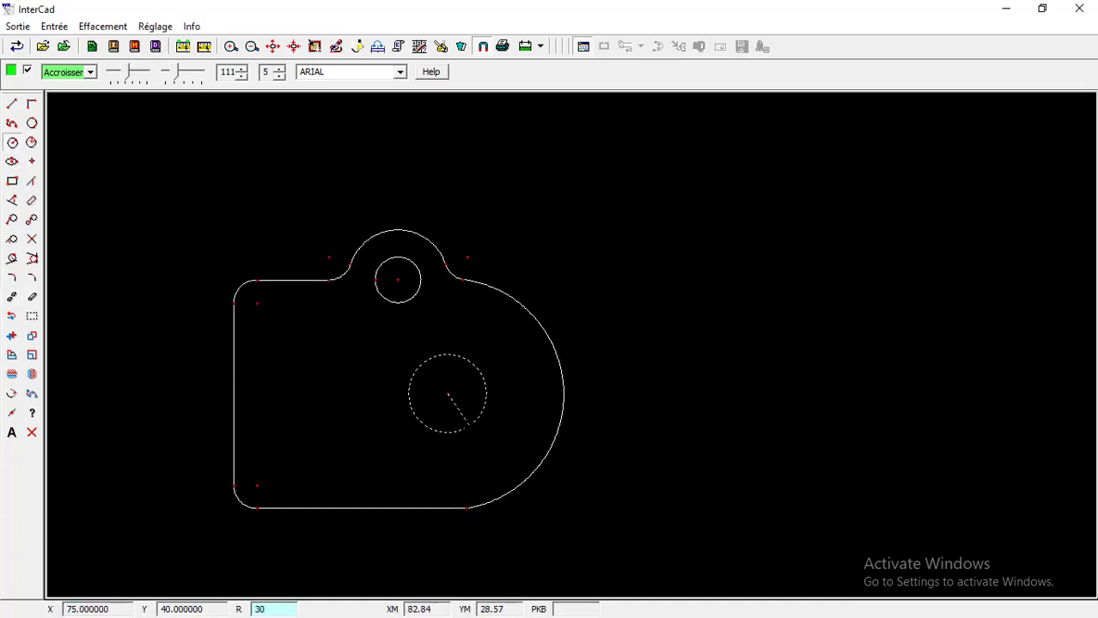
pyautogui.press('Return')
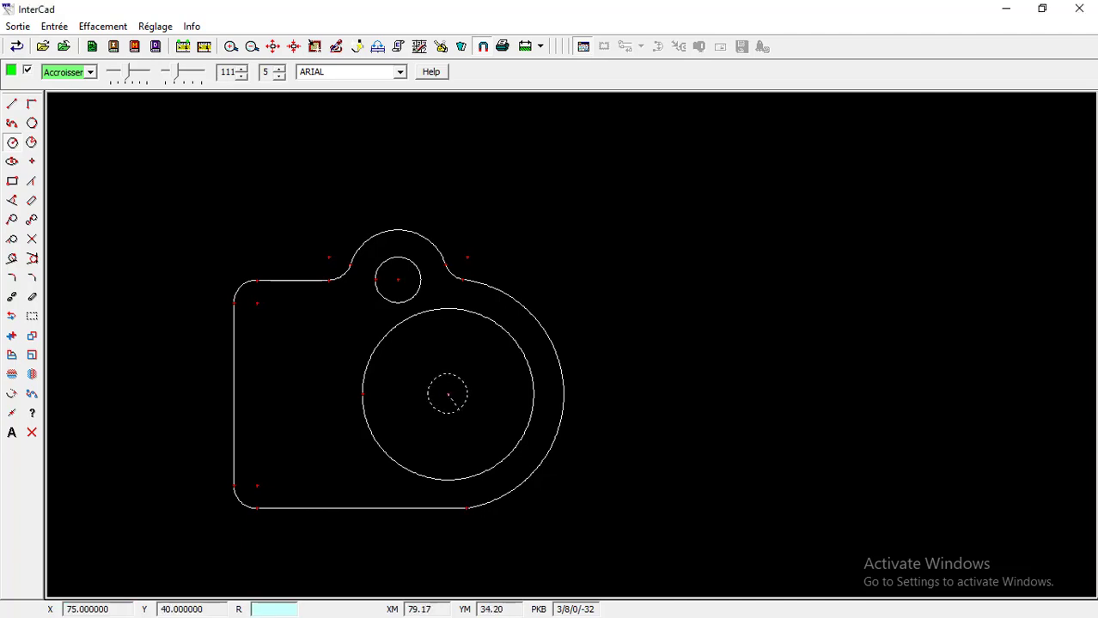
pyautogui.write('20')
pyautogui.press('Return')
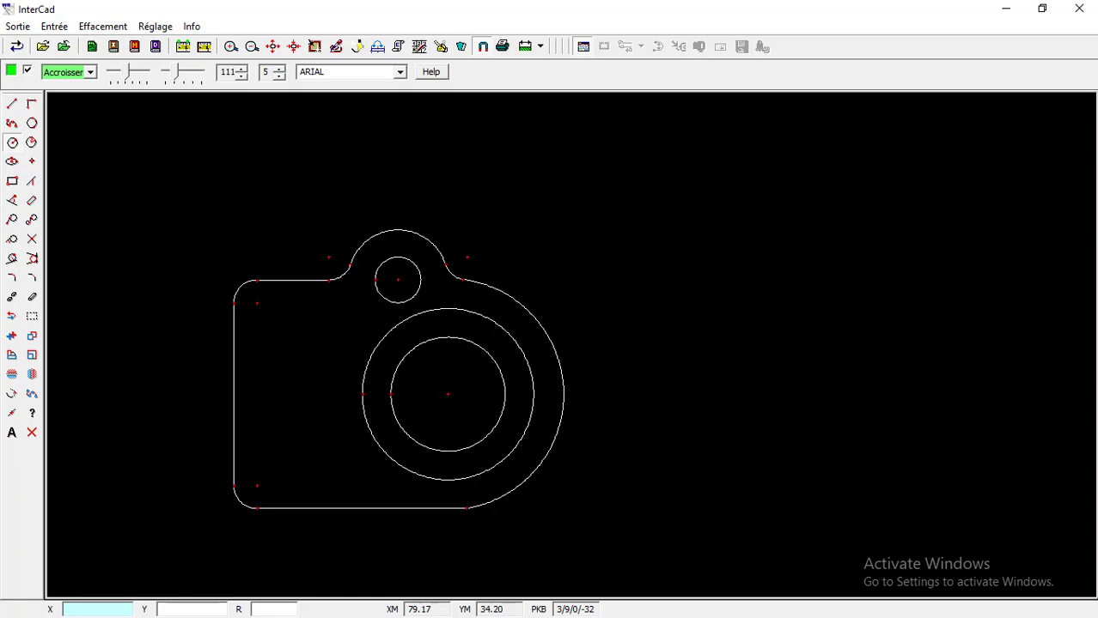
# Draw a horizontal line from the concentric circles' centre with offset X 20, Y 0, and erase it.
pyautogui.click(11, 103)
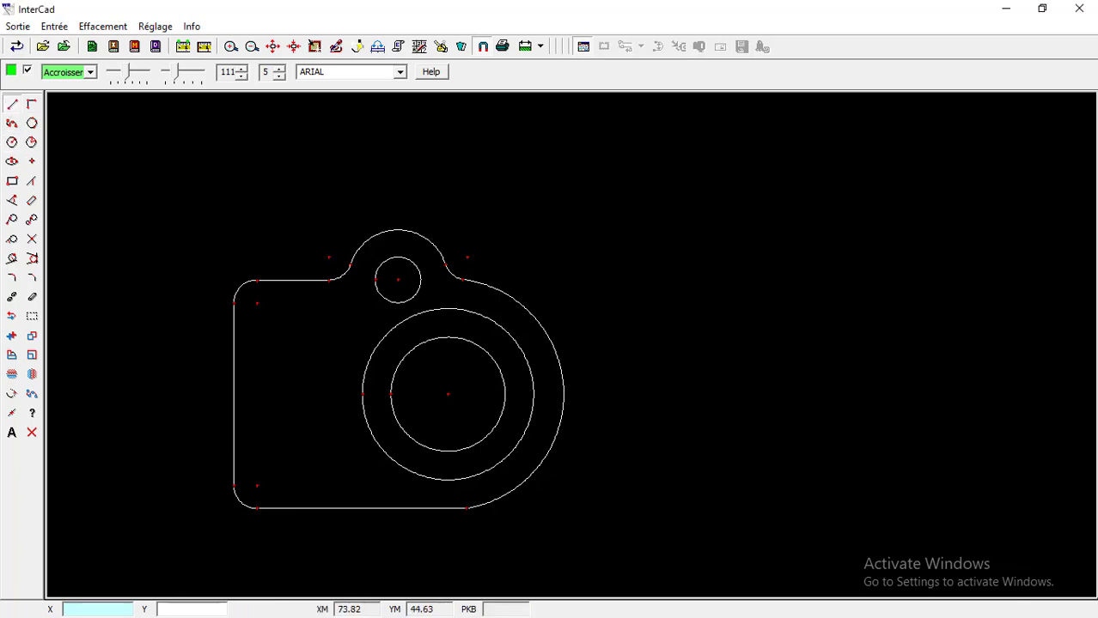
pyautogui.click(448, 394)
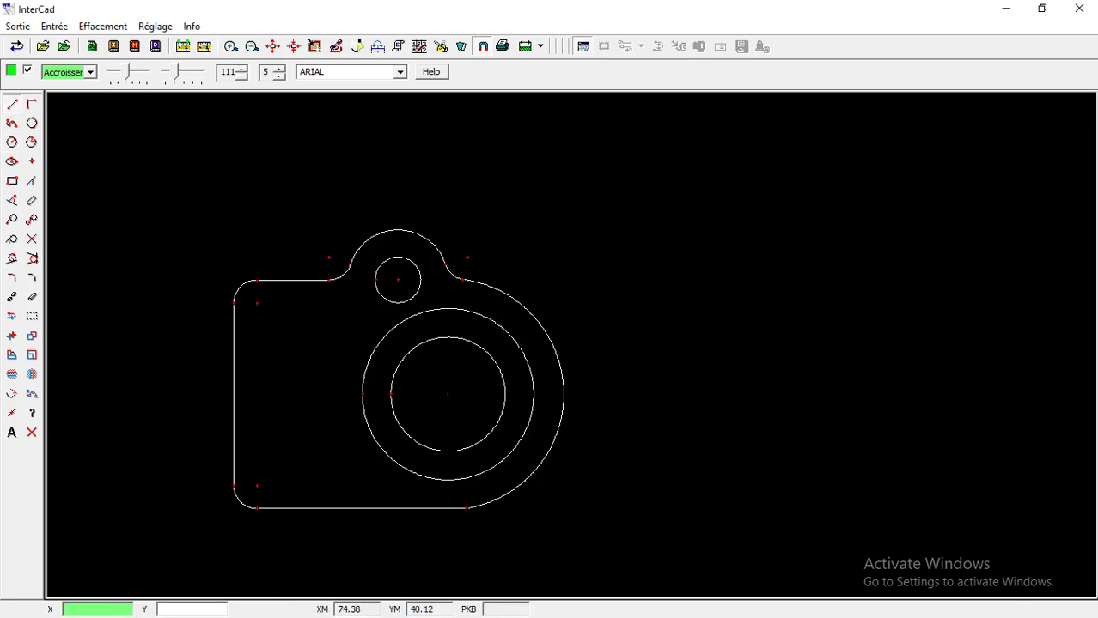
pyautogui.write('20')
pyautogui.press('Return')
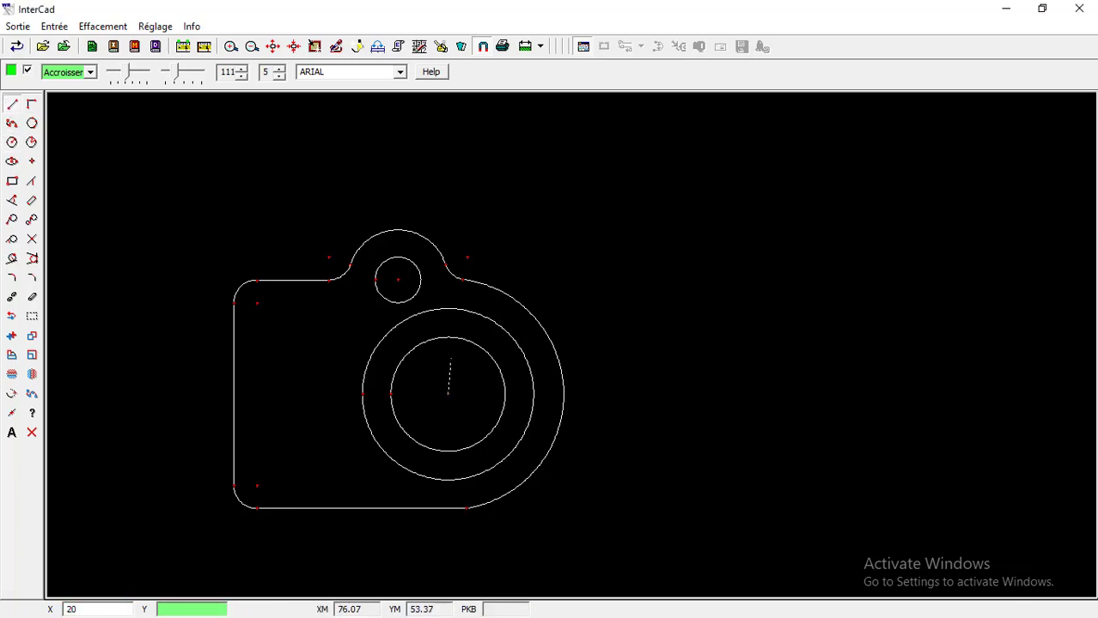
pyautogui.press('Return')
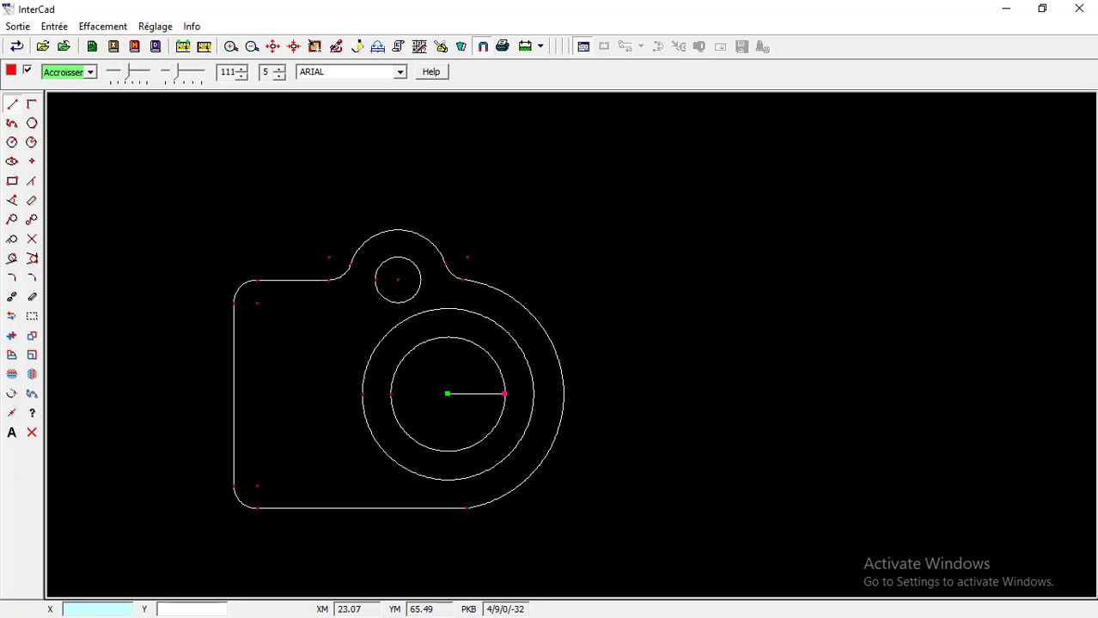
pyautogui.click(31, 299)
pyautogui.click(468, 394)
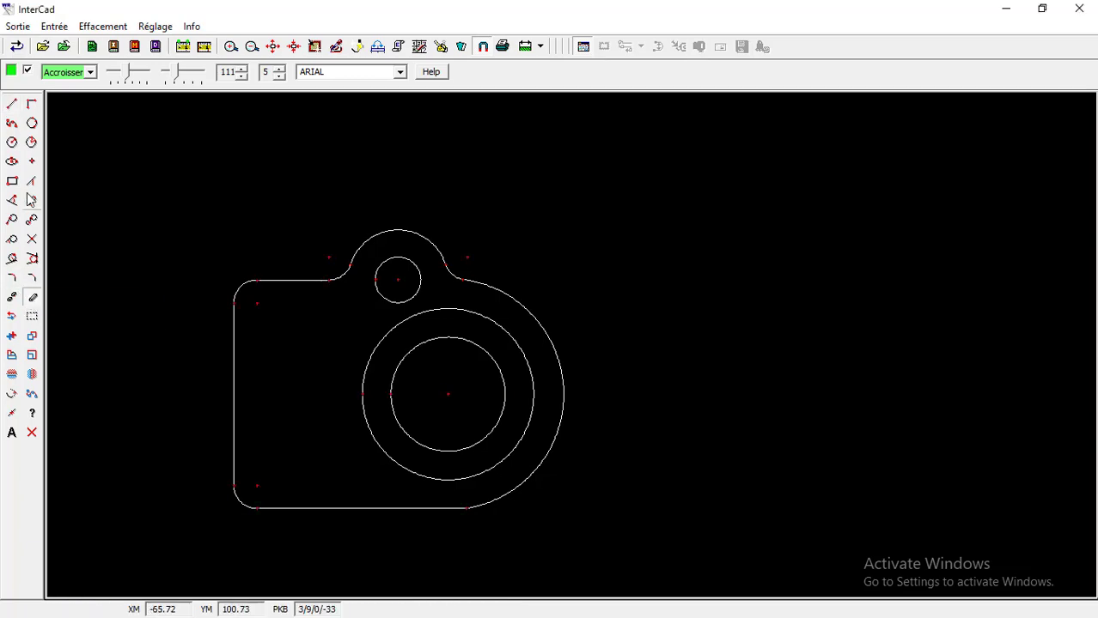
# Draw a vertical line from the concentric circles' centre with offset X 0, Y 20.
pyautogui.click(12, 106)
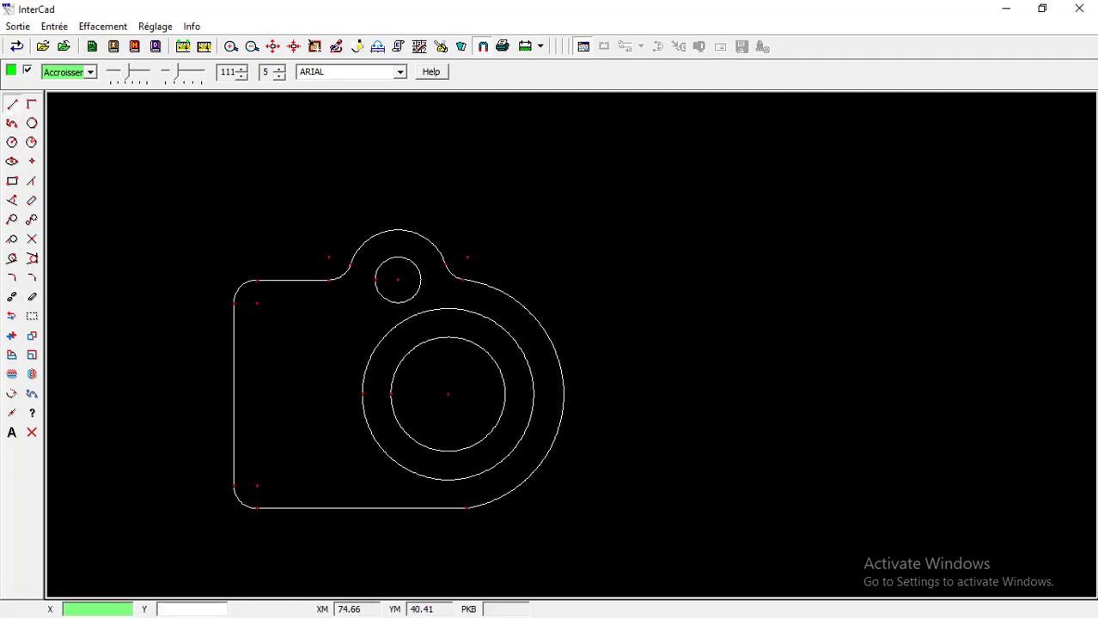
pyautogui.click(448, 395)
pyautogui.write('0')
pyautogui.press('Return')
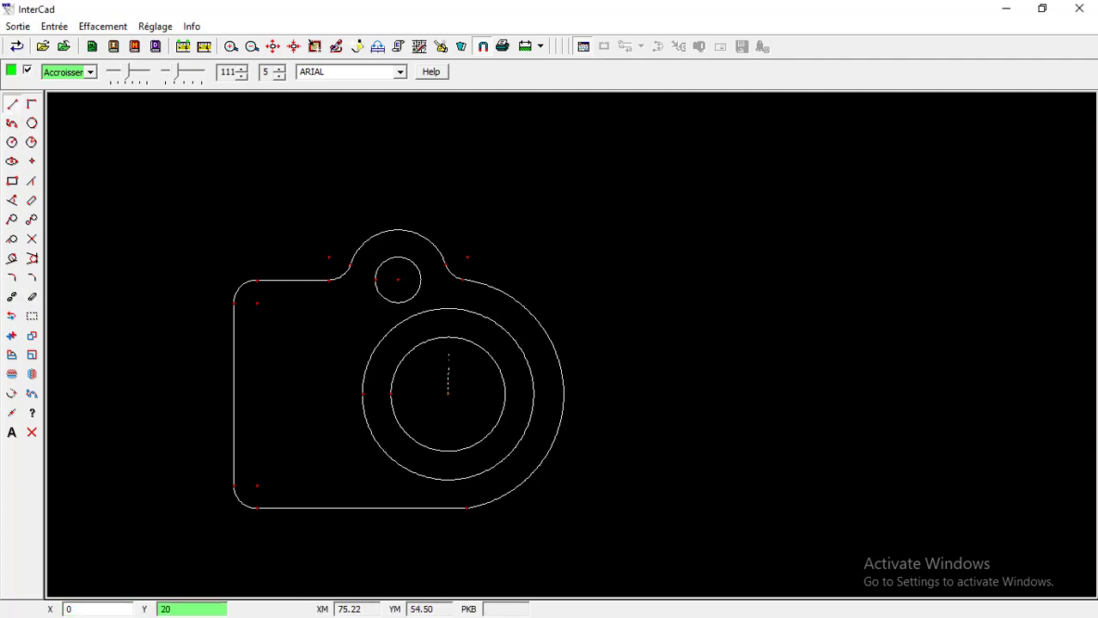
pyautogui.press('Return')
# Try to trim the radius 20 circle near the vertical line's upper end, and undo the trim.
pyautogui.click(13, 302)
pyautogui.scroll(3, 711, 405)
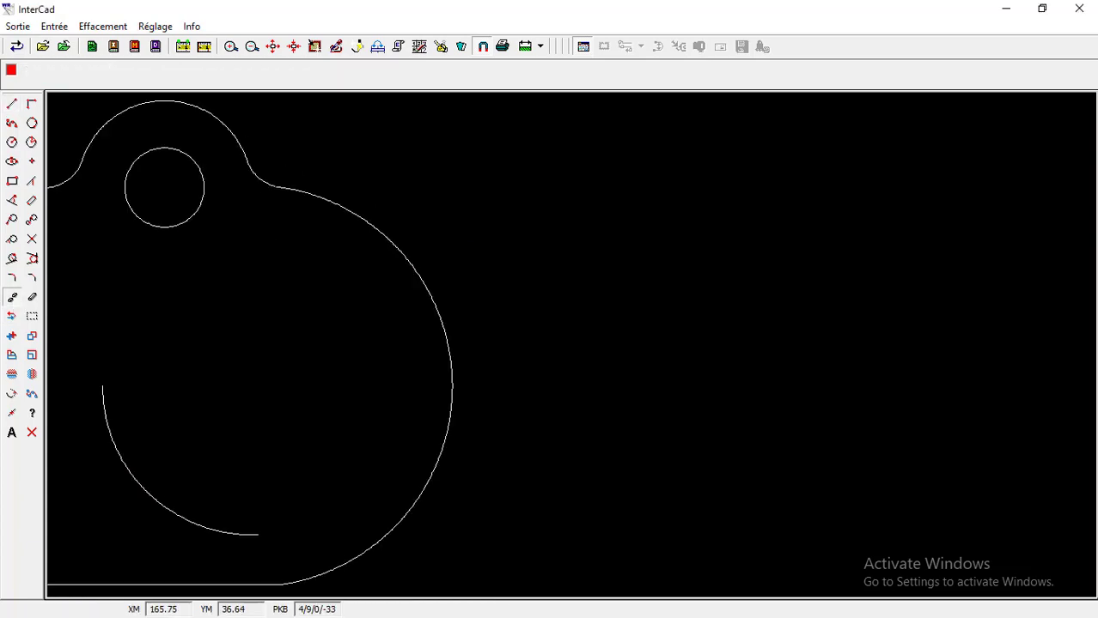
pyautogui.scroll(4, 326, 297)
pyautogui.moveTo(135, 280); pyautogui.dragTo(209, 285, button='middle')
pyautogui.click(180, 261)
pyautogui.scroll(-1, 205, 349)
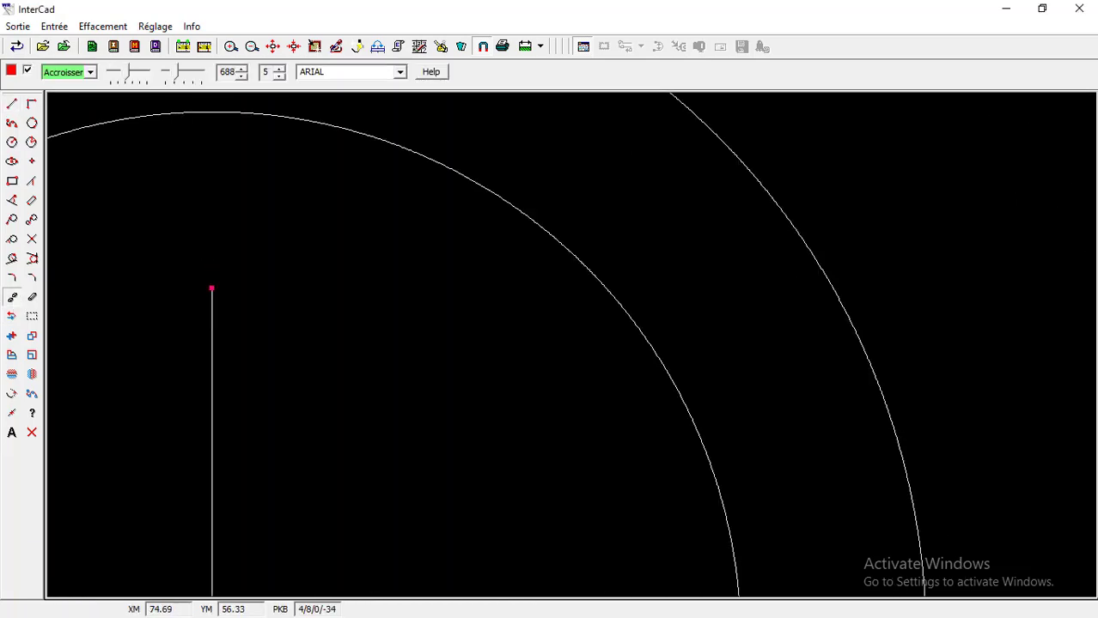
pyautogui.scroll(-4, 171, 343)
pyautogui.moveTo(171, 342); pyautogui.dragTo(260, 301, button='middle')
pyautogui.scroll(-1, 152, 313)
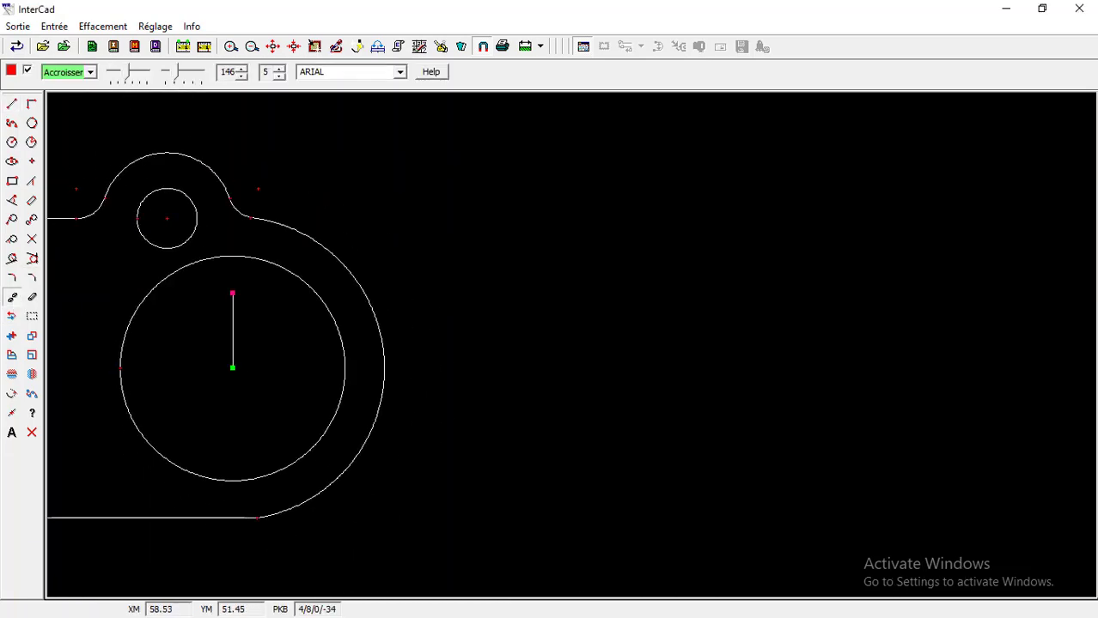
pyautogui.click(17, 46)
pyautogui.scroll(2, 220, 299)
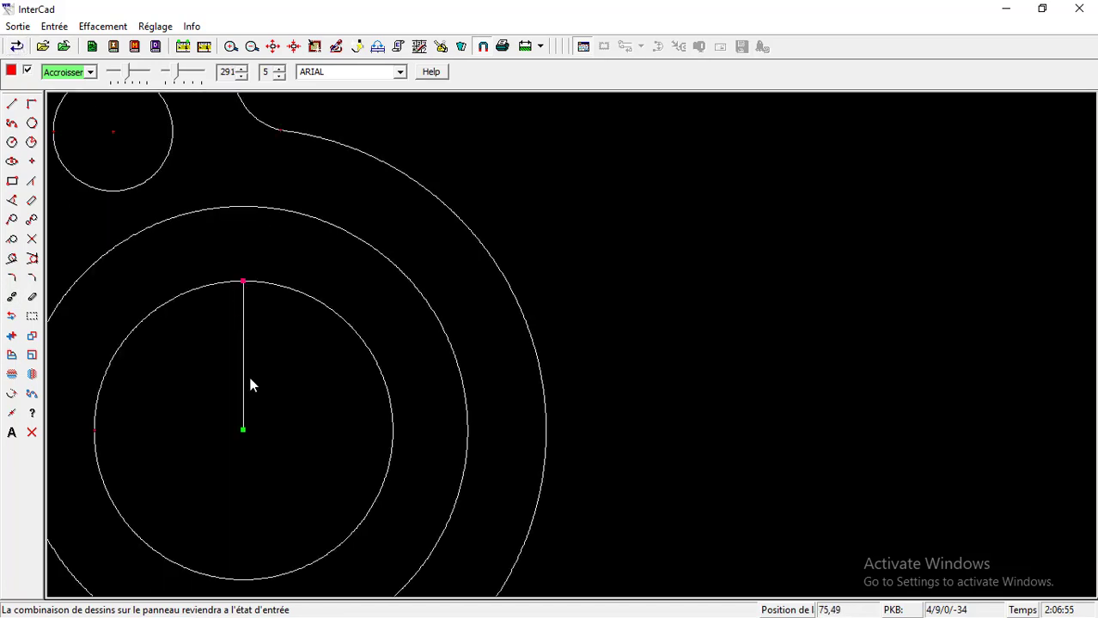
# Extend the vertical line's lower end through the concentric circles' centre to just beyond the bottom of the radius 20 circle.
pyautogui.scroll(-2, 248, 373)
pyautogui.moveTo(248, 373); pyautogui.dragTo(278, 291, button='middle')
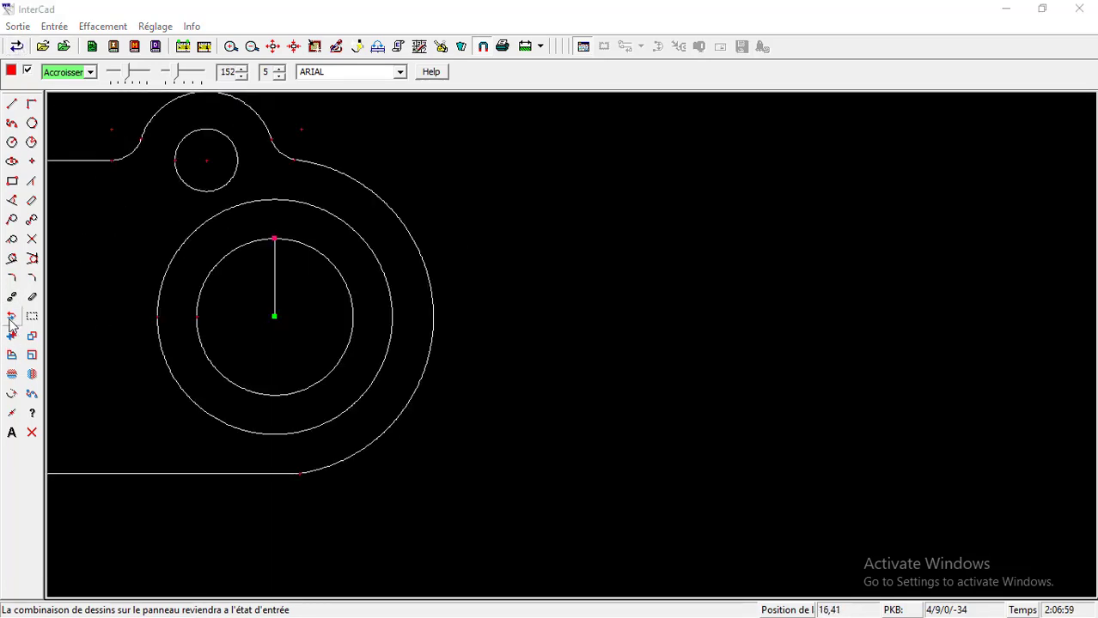
pyautogui.click(11, 394)
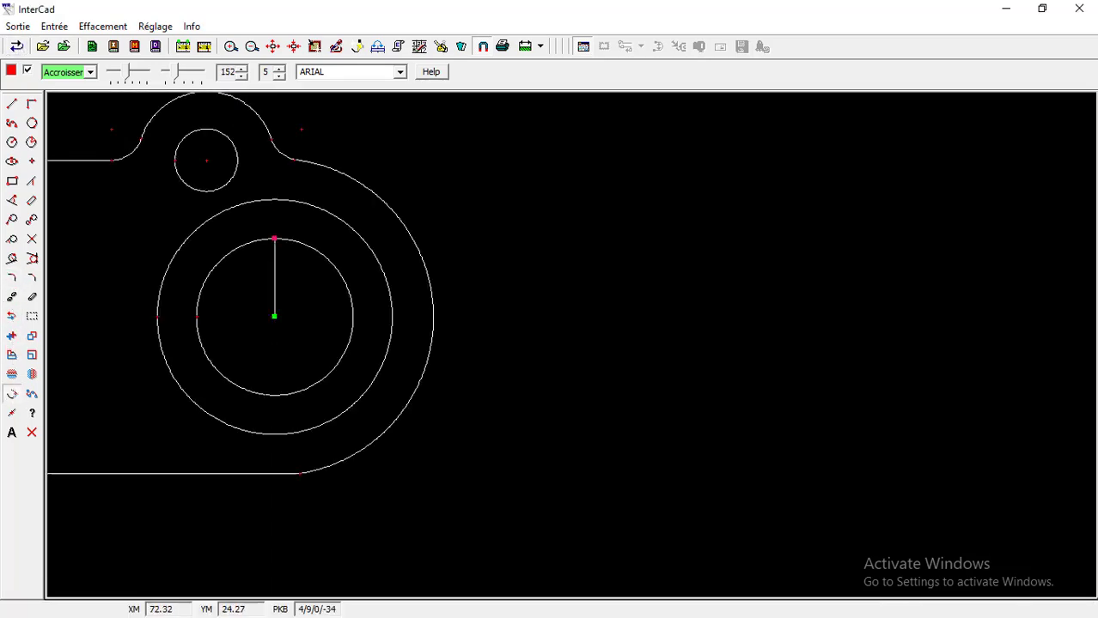
pyautogui.click(274, 410)
# Trim the vertical line's overhang below the radius 20 circle and that circle's left half.
pyautogui.click(12, 297)
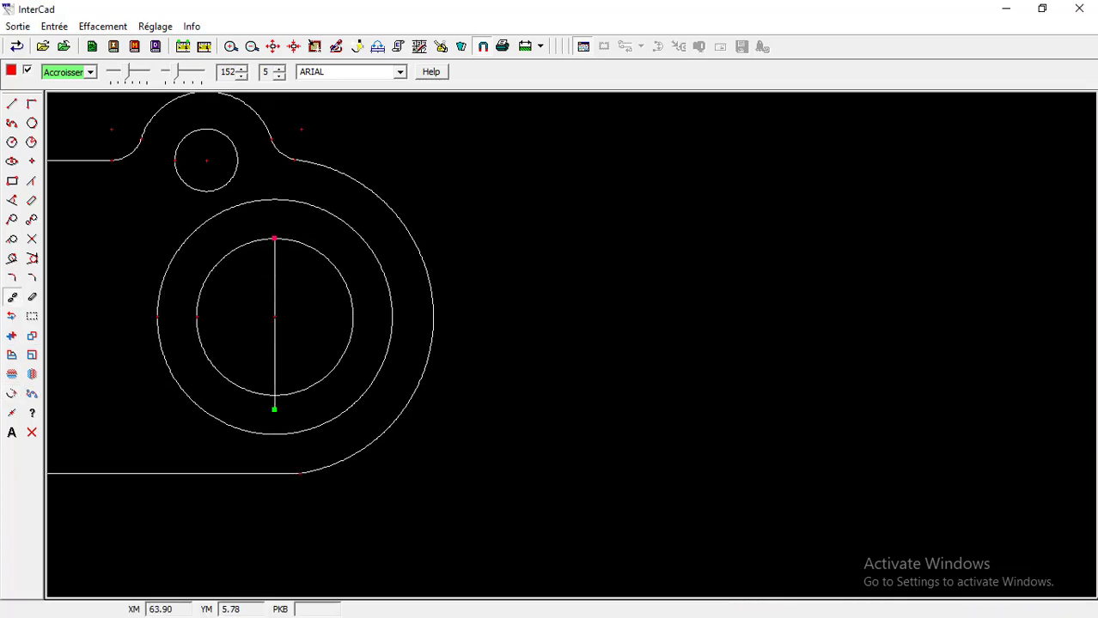
pyautogui.click(273, 403)
pyautogui.click(235, 383)
# Draw a horizontal line from the upper end of the radius 20 arc with offset X -35, Y 0.
pyautogui.click(252, 46)
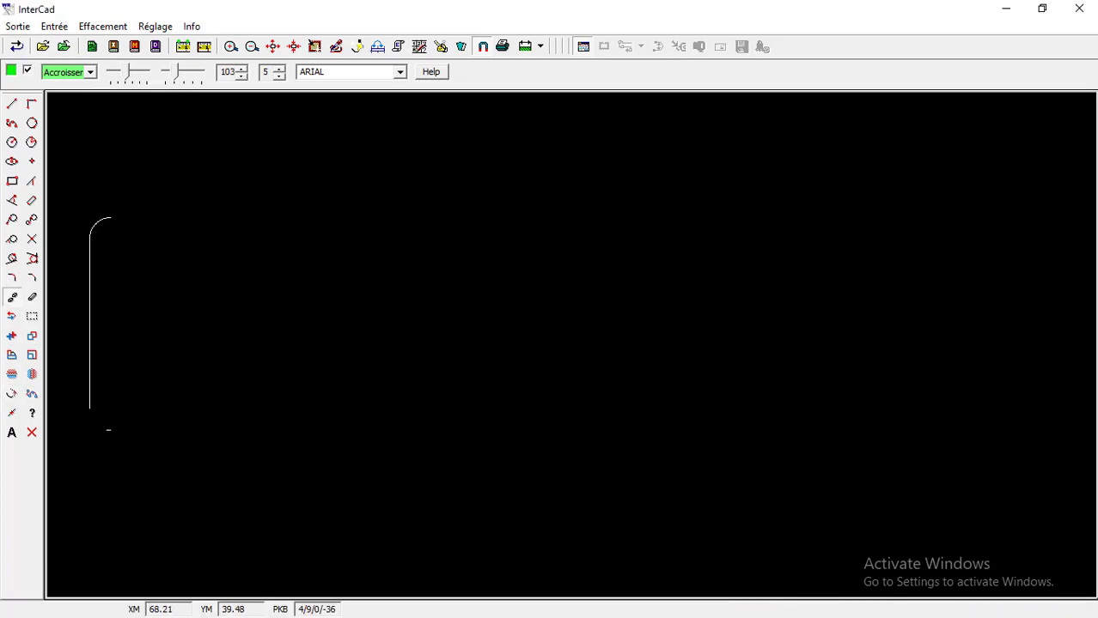
pyautogui.click(12, 105)
pyautogui.scroll(2, 338, 279)
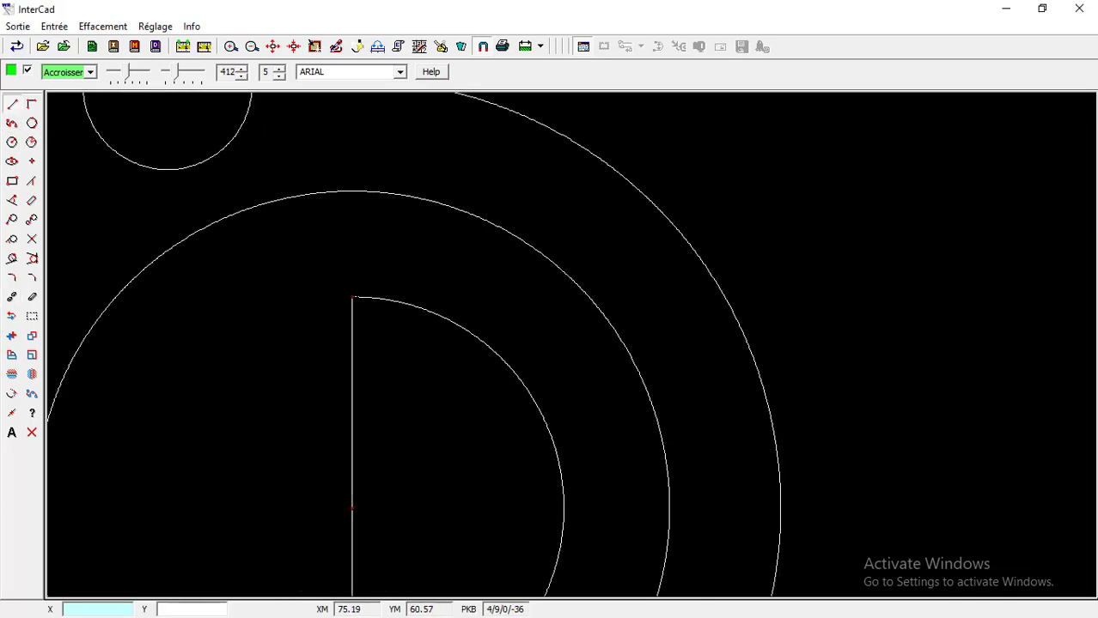
pyautogui.click(352, 298)
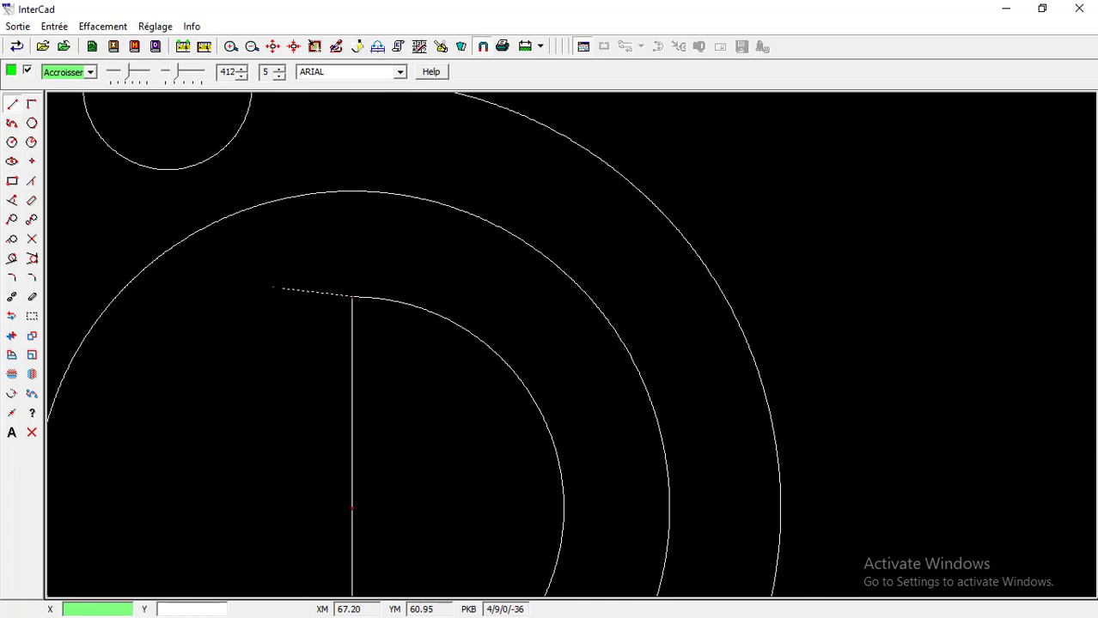
pyautogui.press('Return')
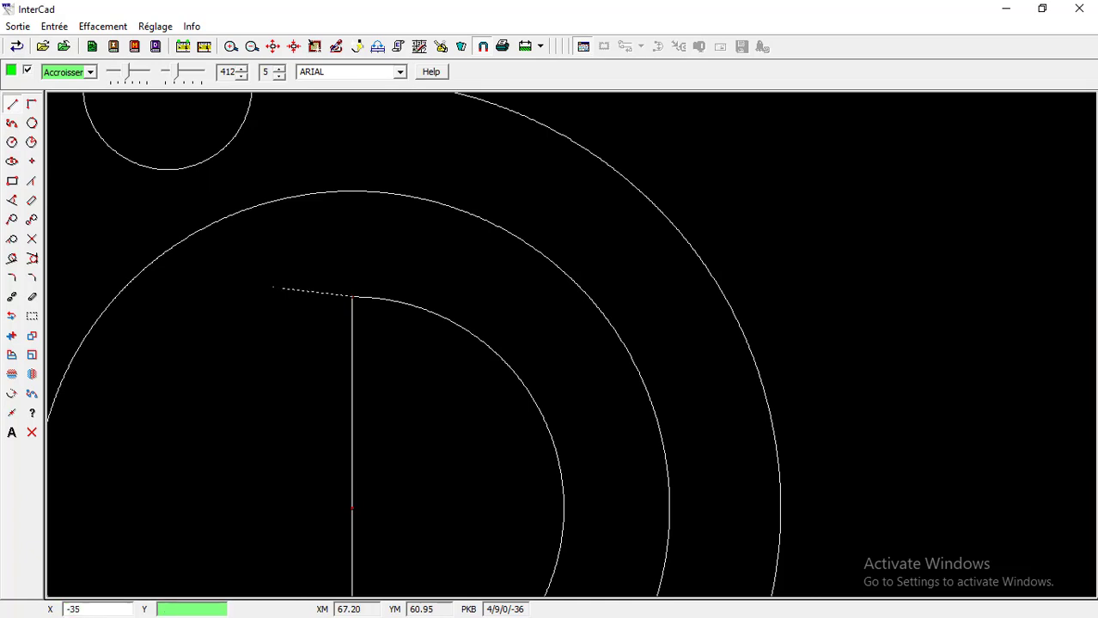
pyautogui.write('0')
pyautogui.press('Return')
pyautogui.scroll(-3, 550, 344)
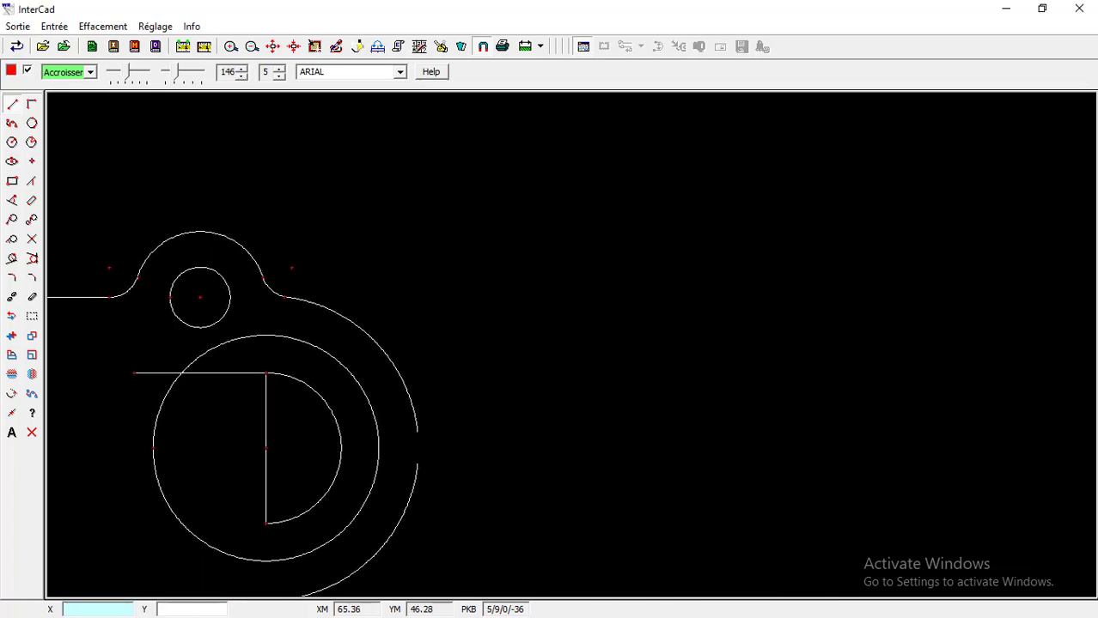
pyautogui.scroll(1, 423, 381)
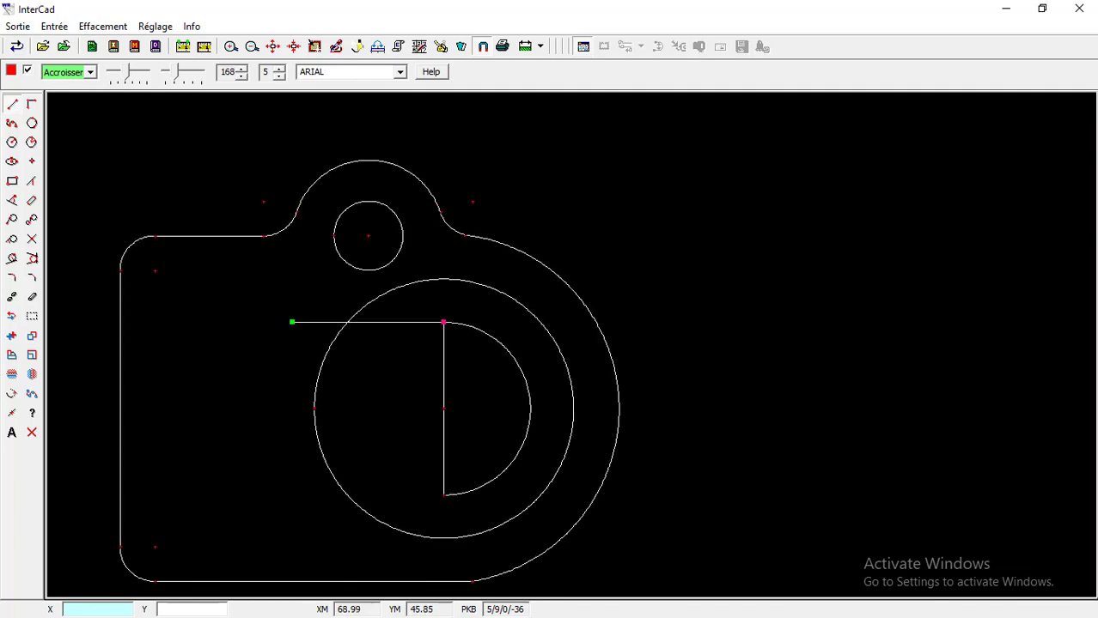
# Mirror the horizontal line about the horizontal axis through the concentric circles' centre.
pyautogui.click(31, 316)
pyautogui.click(31, 375)
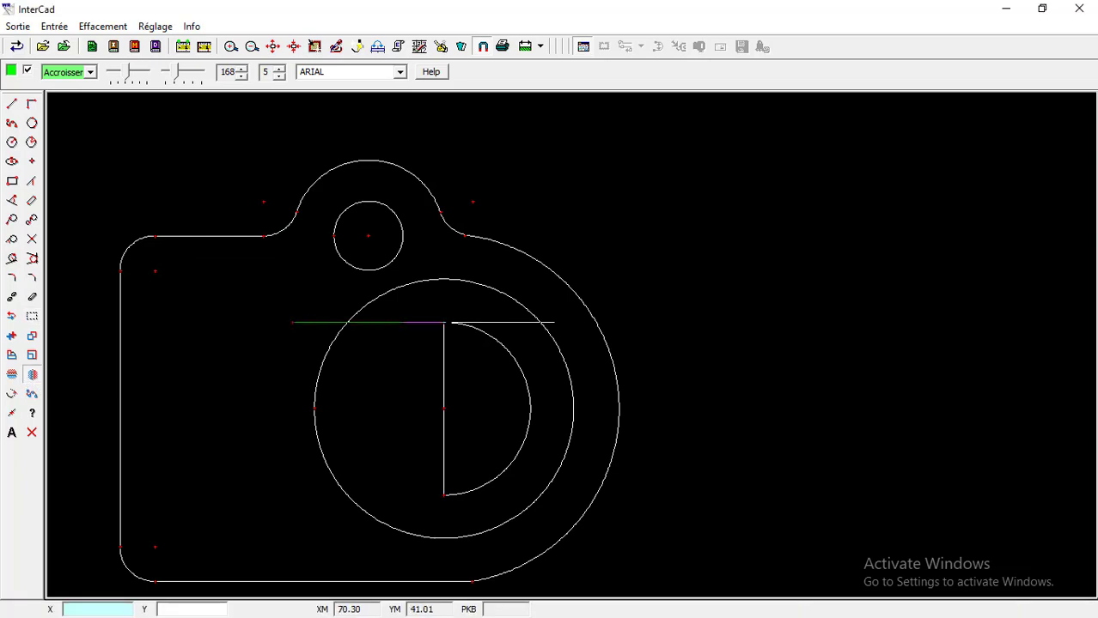
pyautogui.click(12, 375)
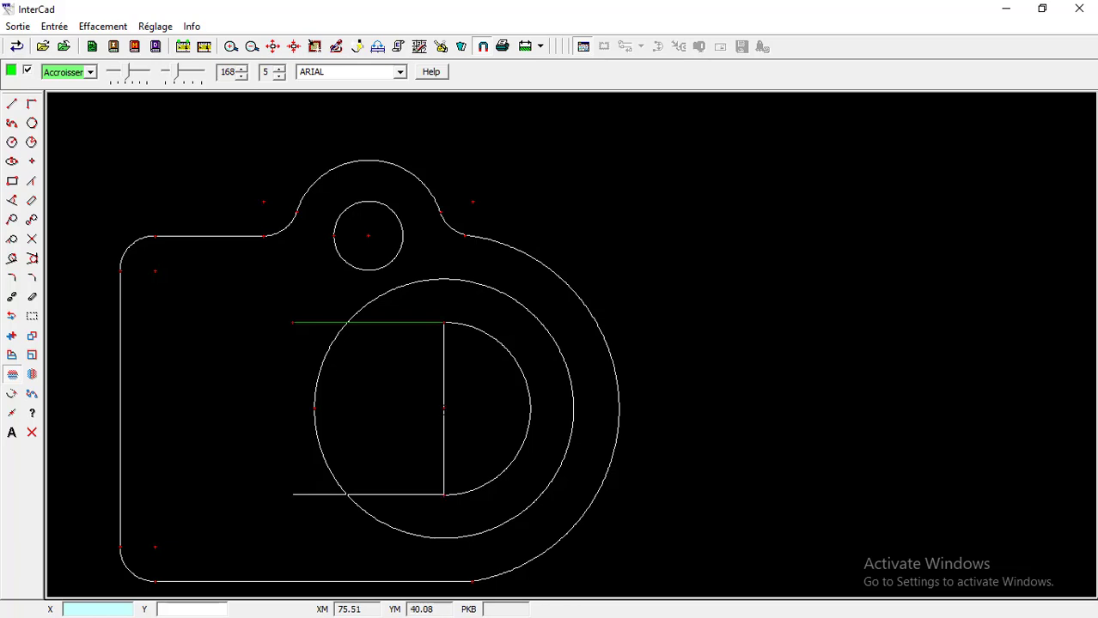
pyautogui.click(476, 408)
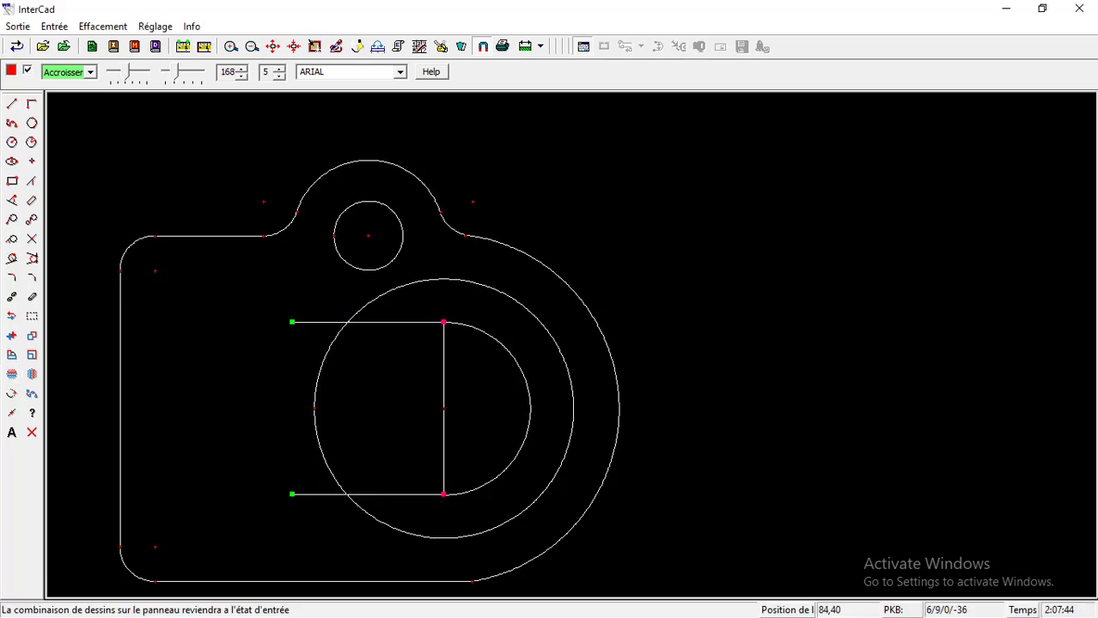
# Trim away the vertical line between the arc's ends and place a midpoint marker on the lower horizontal line.
pyautogui.click(15, 300)
pyautogui.click(442, 435)
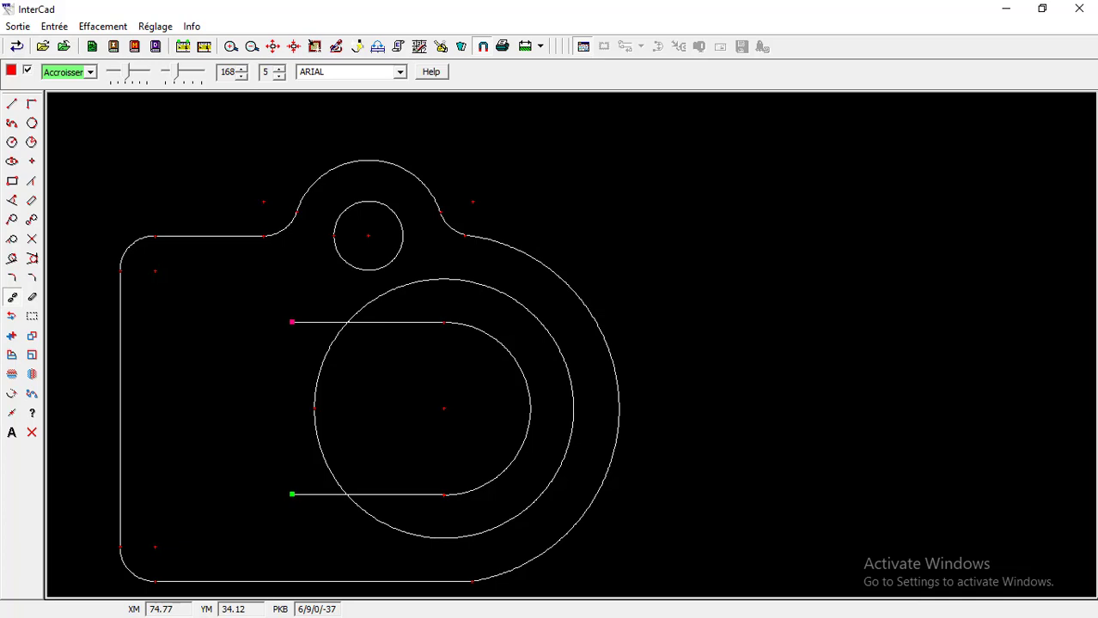
pyautogui.click(12, 394)
pyautogui.click(443, 495)
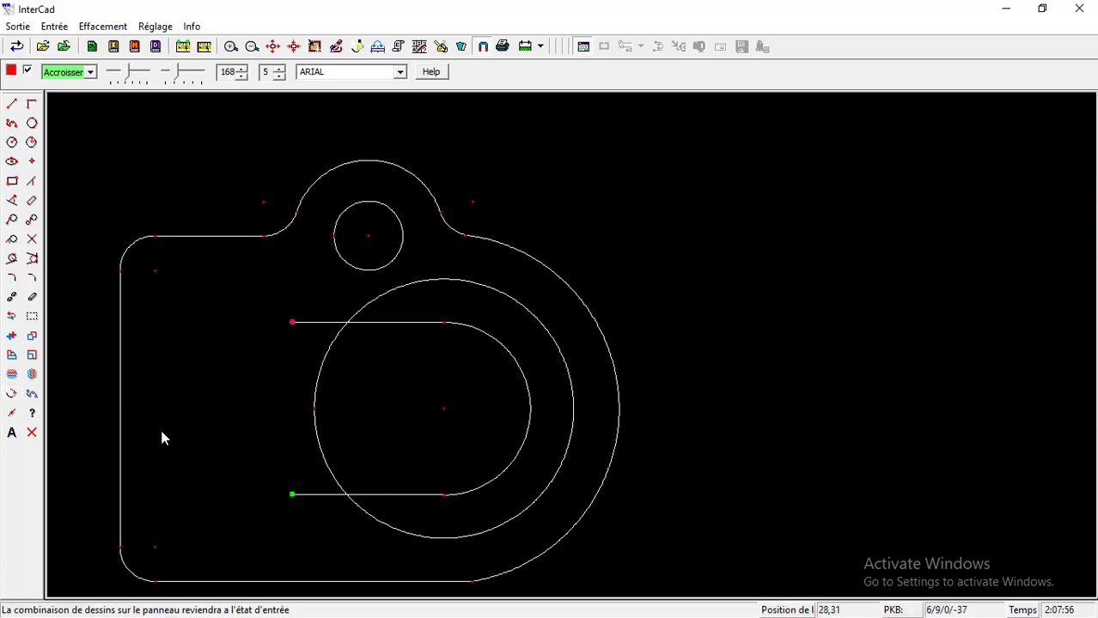
pyautogui.click(12, 414)
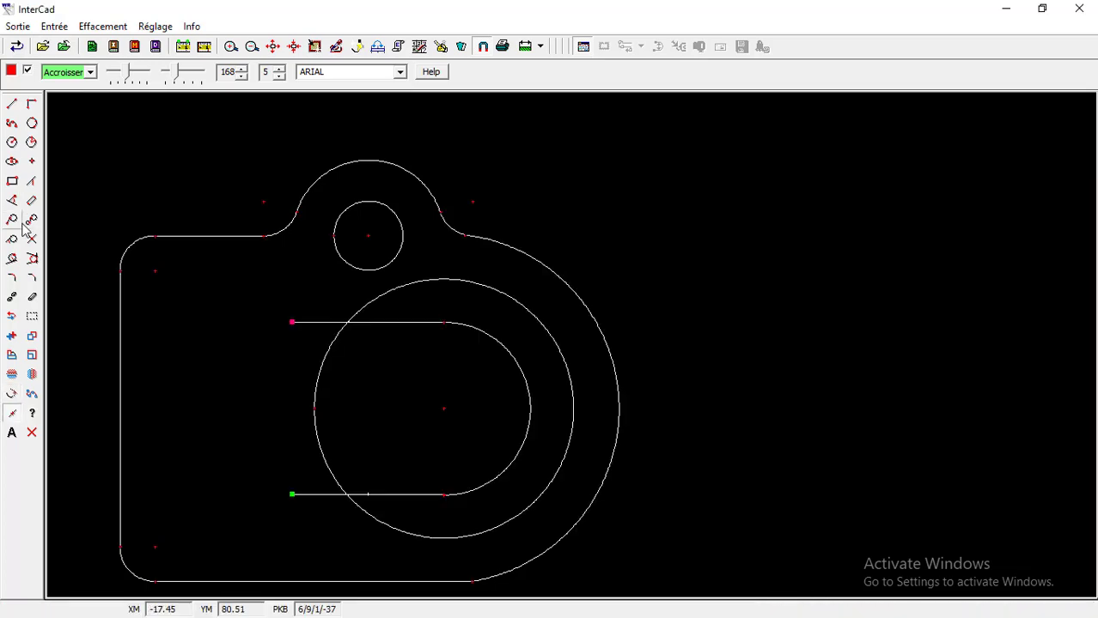
# Try to mirror the radius 20 arc about the vertical axis through the lower line's midpoint, and undo the mirror.
pyautogui.click(32, 319)
pyautogui.click(530, 407)
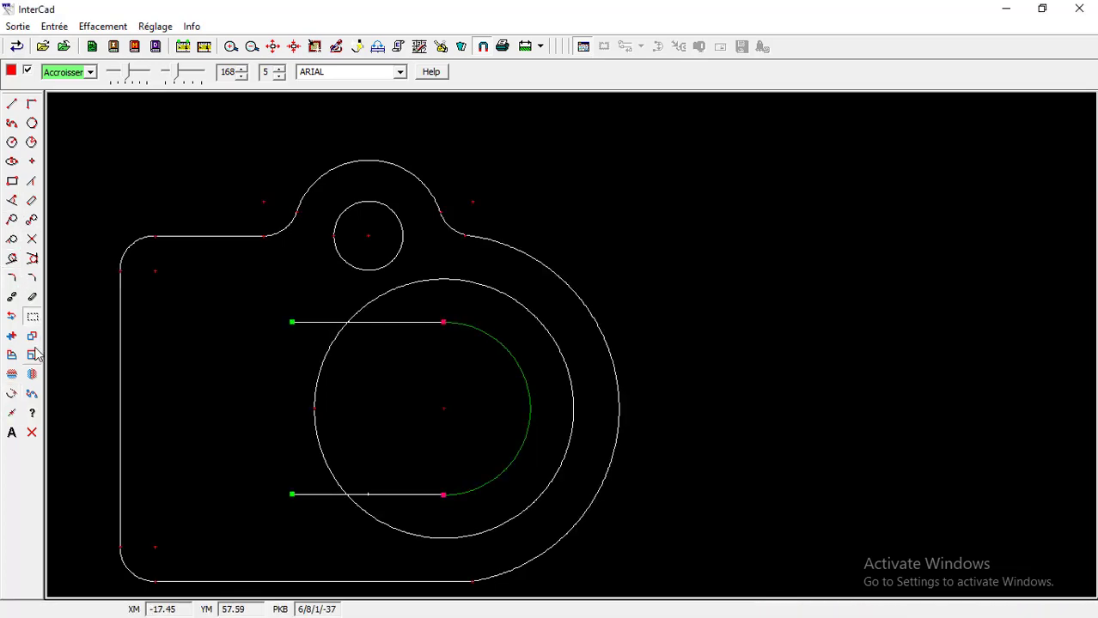
pyautogui.click(34, 373)
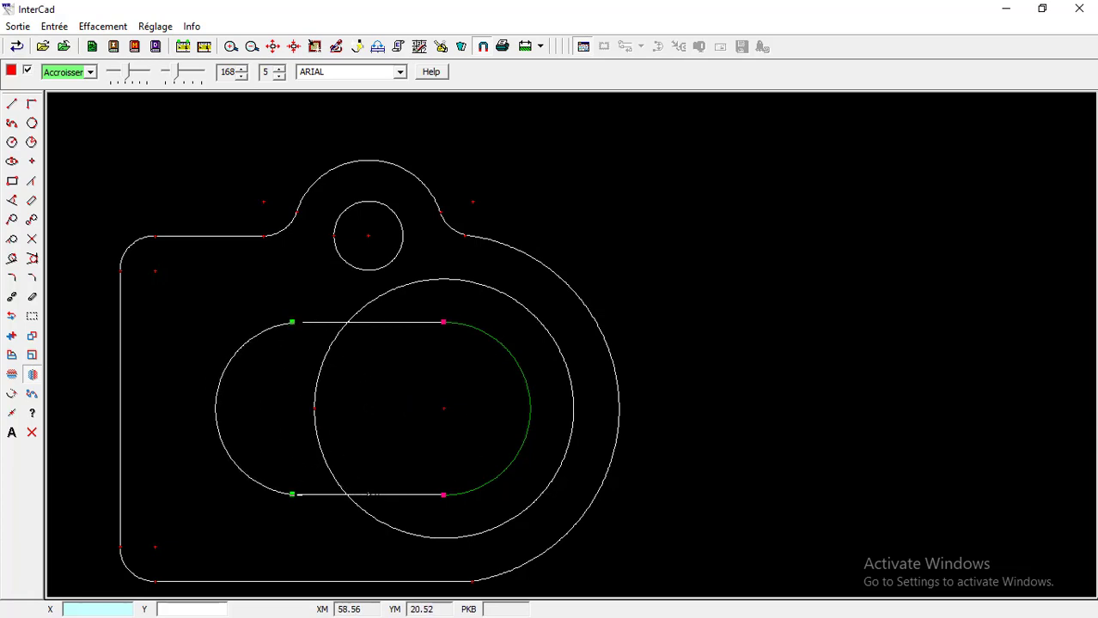
pyautogui.scroll(4, 371, 494)
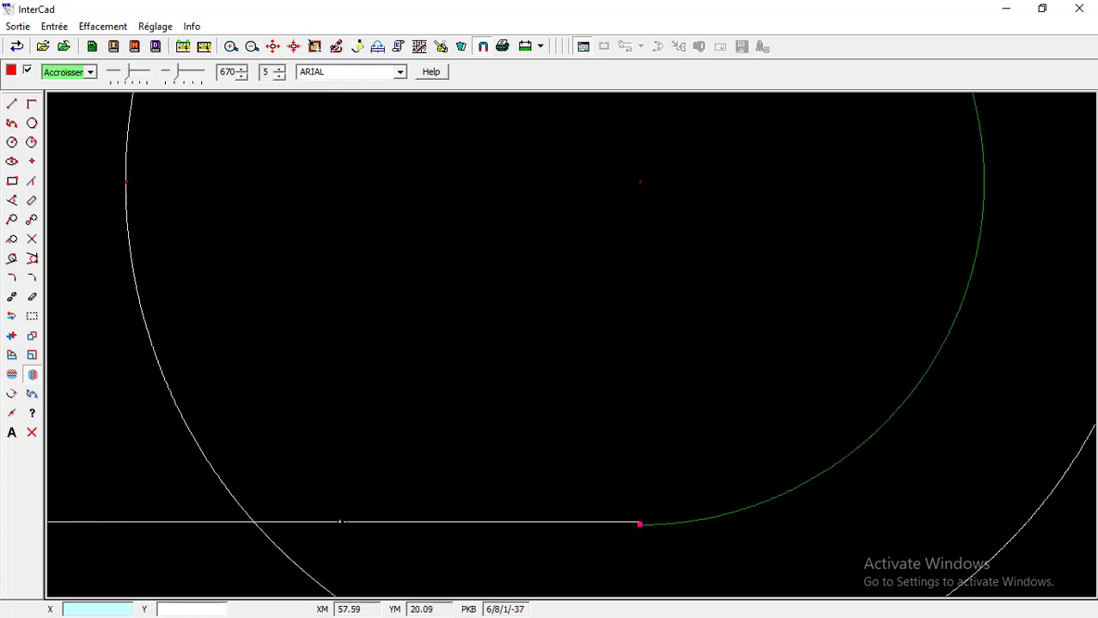
pyautogui.click(340, 520)
pyautogui.scroll(-3, 367, 452)
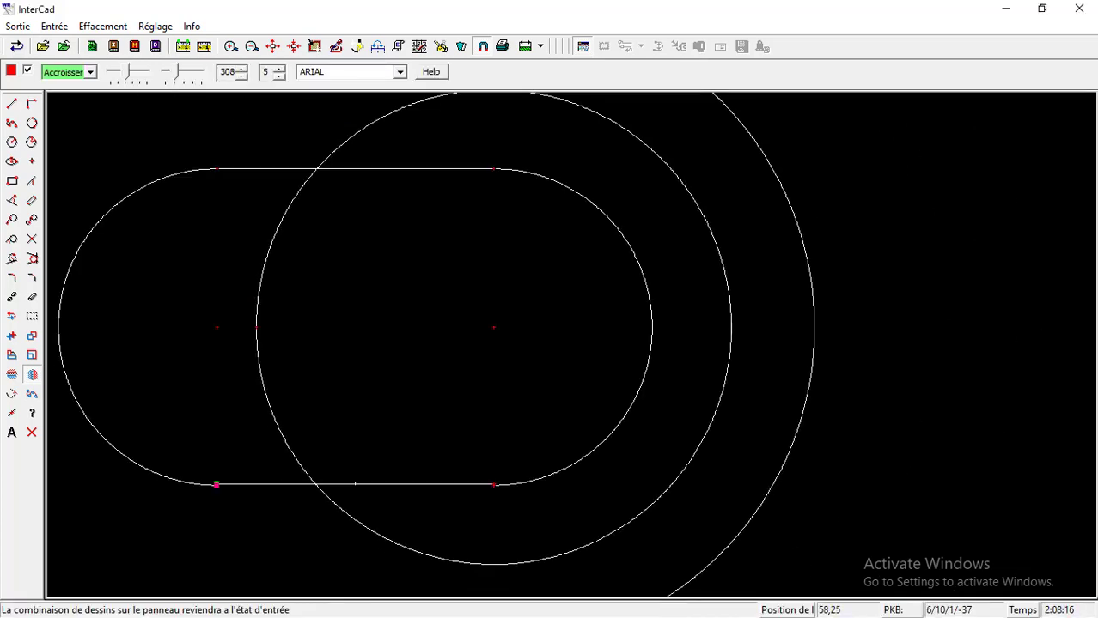
pyautogui.scroll(2, 217, 492)
pyautogui.scroll(-2, 223, 486)
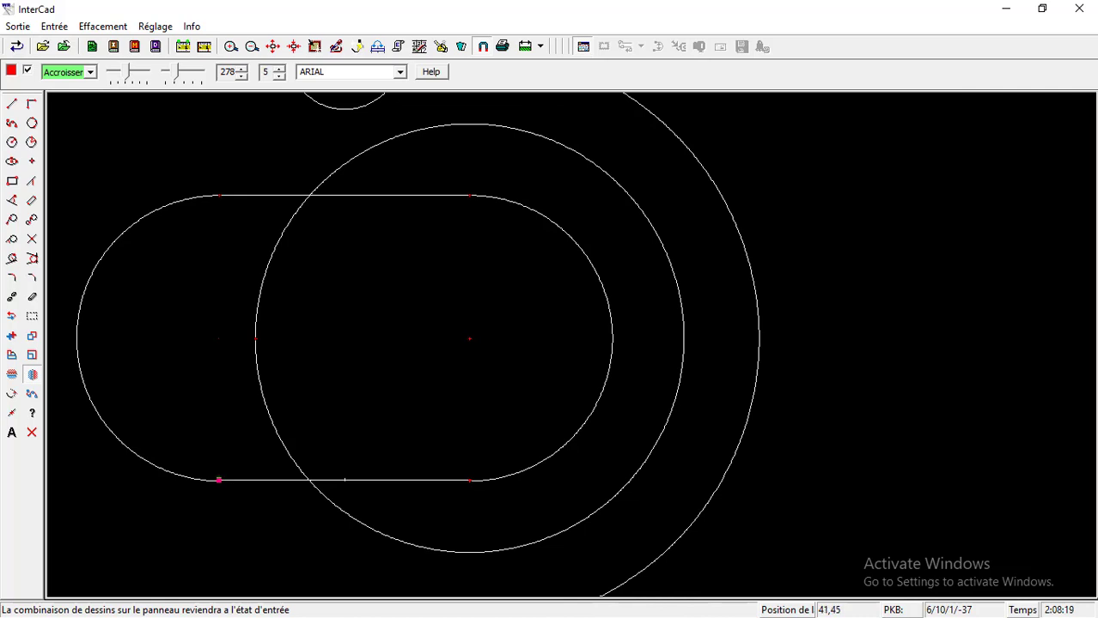
pyautogui.scroll(-3, 219, 480)
pyautogui.scroll(5, 363, 418)
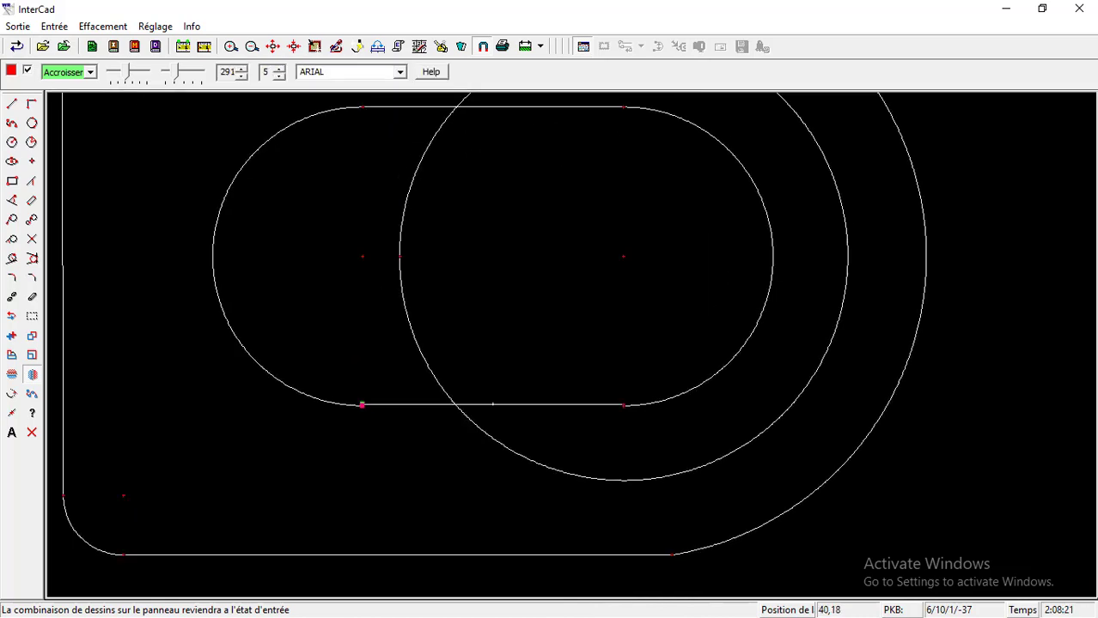
pyautogui.click(16, 45)
pyautogui.scroll(-7, 448, 272)
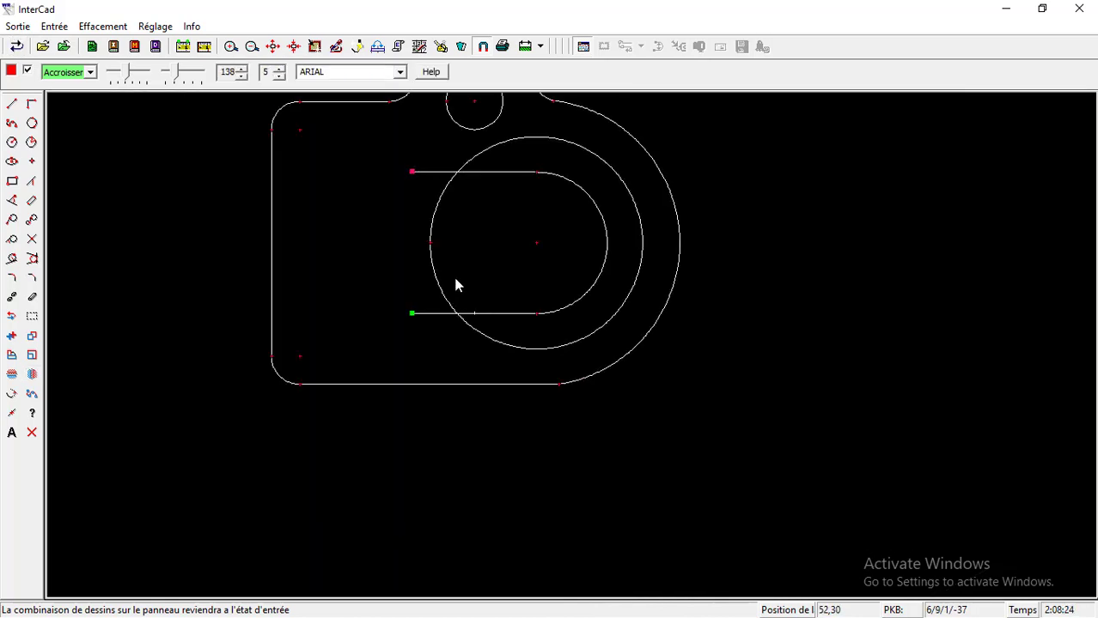
pyautogui.scroll(4, 387, 275)
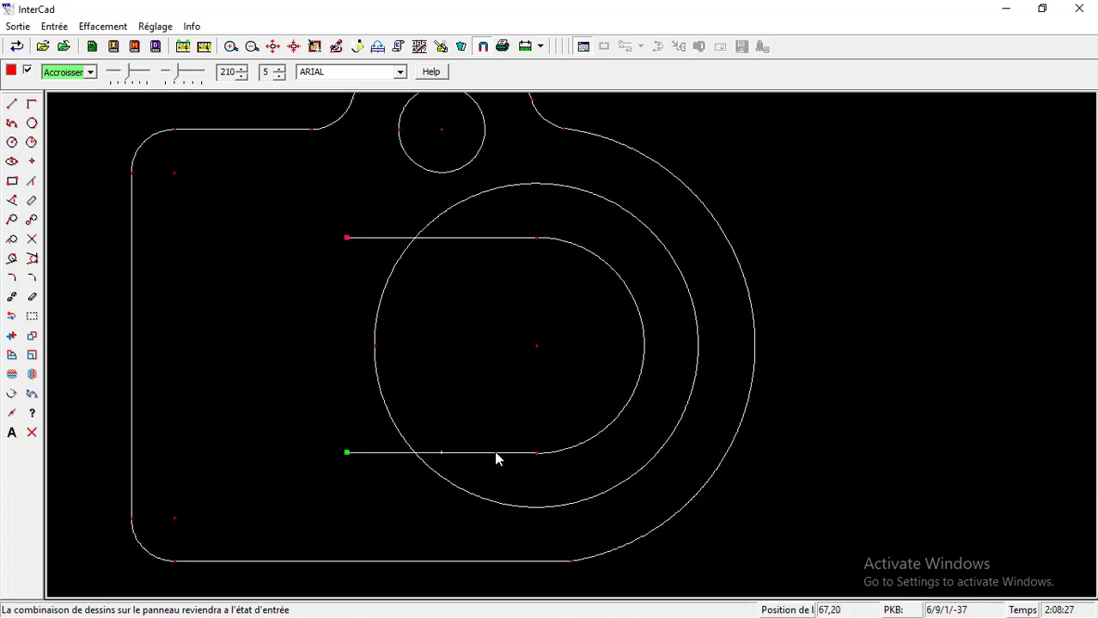
# Erase the two horizontal lines attached to the ends of the radius 20 arc.
pyautogui.click(33, 297)
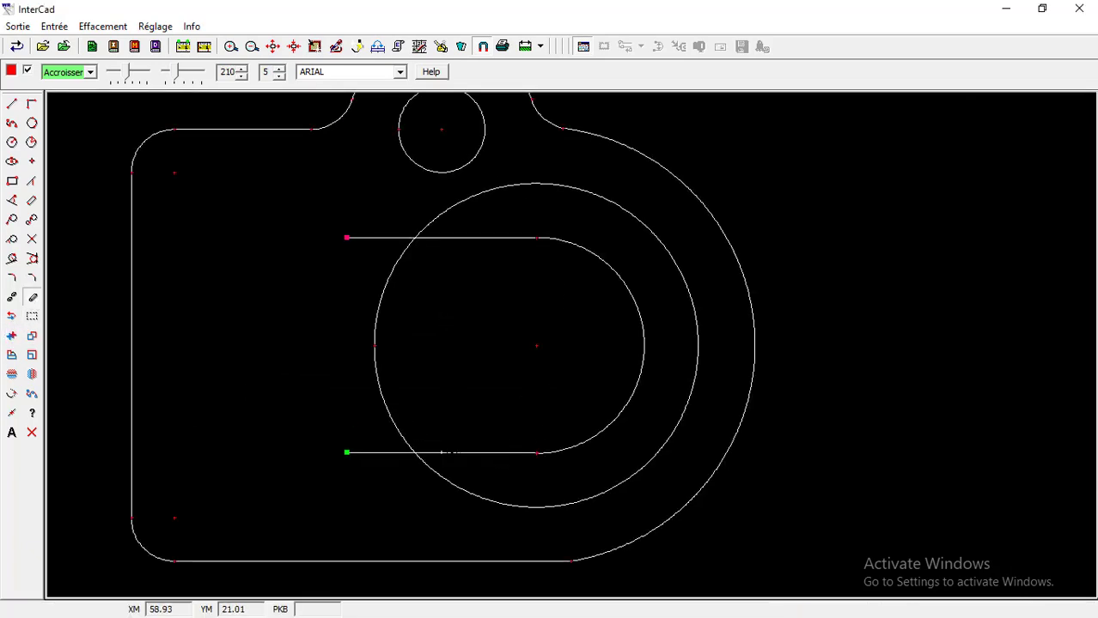
pyautogui.click(450, 450)
pyautogui.click(483, 238)
# Draw two horizontal lines with offset X -35, one from the upper and one from the lower end of the radius 20 arc.
pyautogui.click(15, 107)
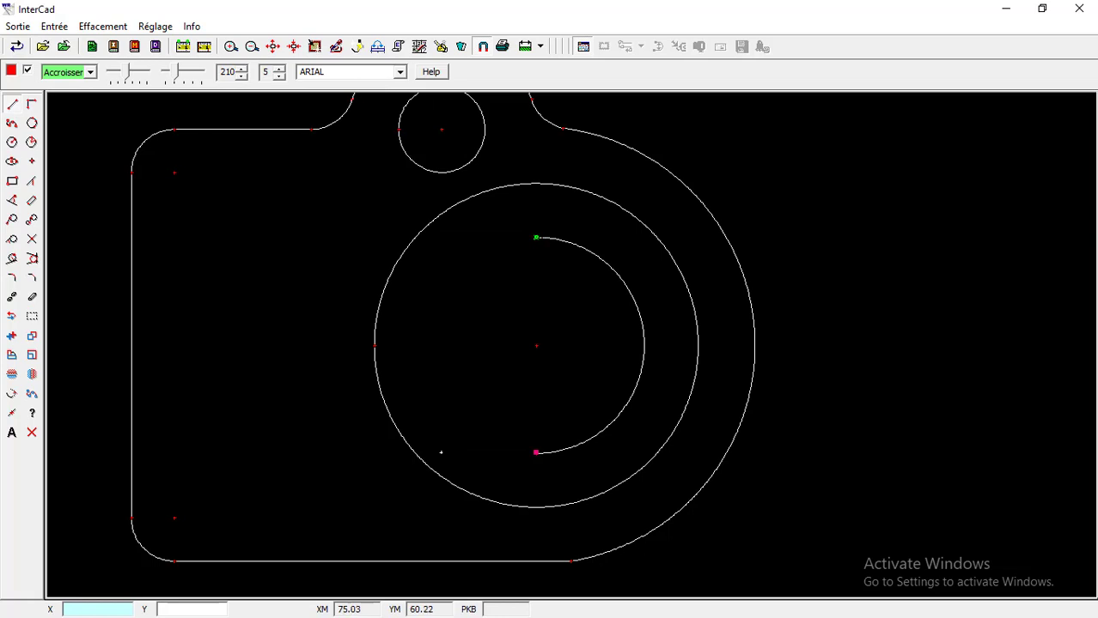
pyautogui.click(536, 238)
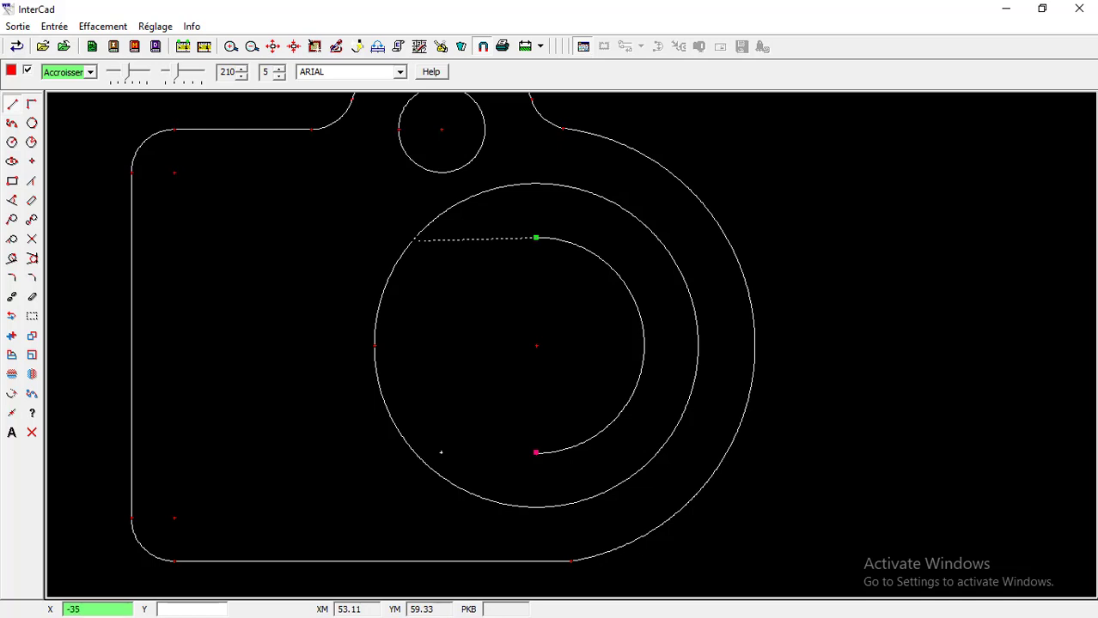
pyautogui.write('-35')
pyautogui.press('Return')
pyautogui.press('Return')
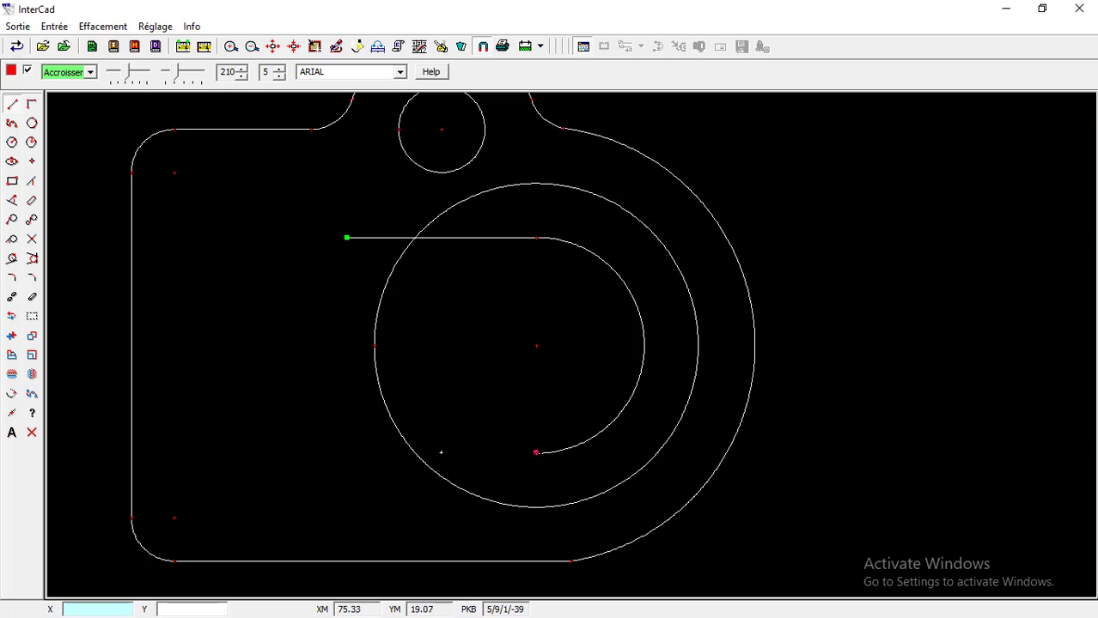
pyautogui.click(536, 453)
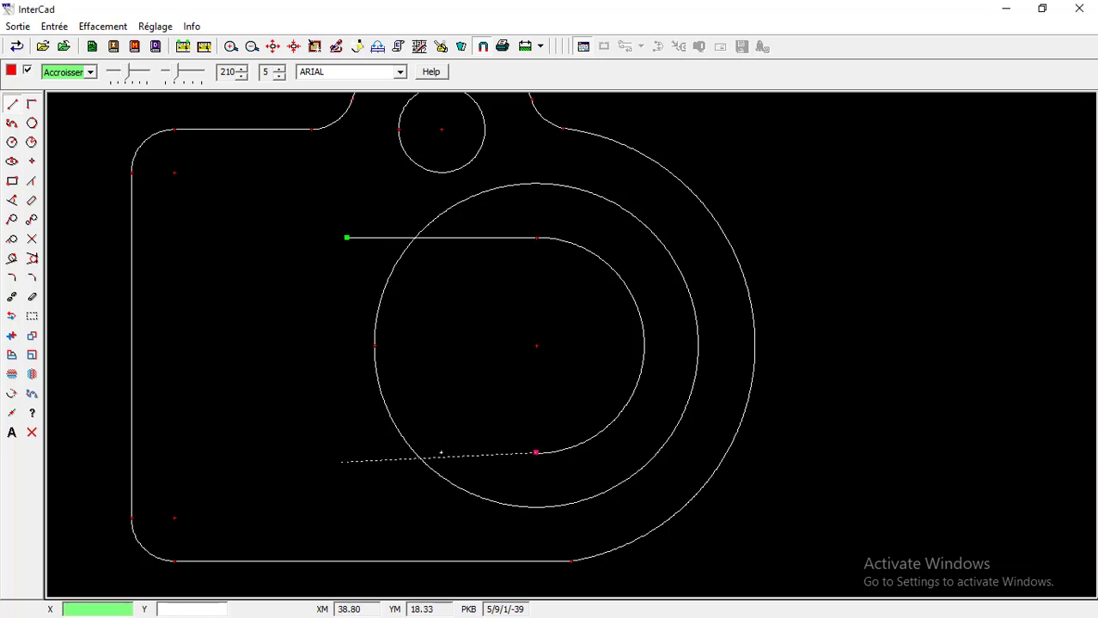
pyautogui.write('-35')
pyautogui.press('Return')
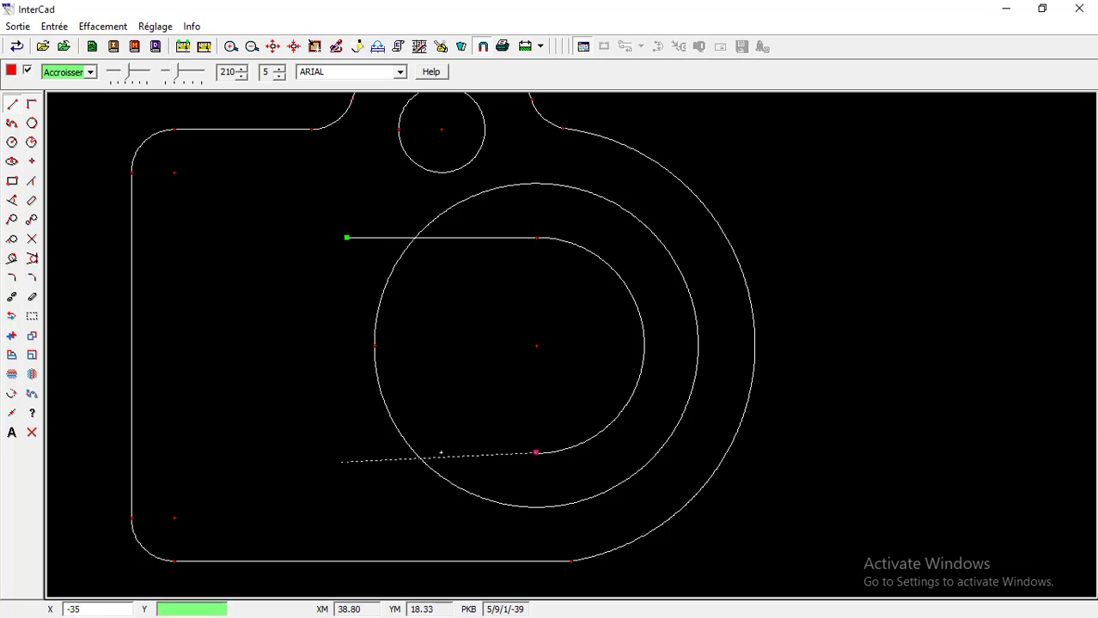
pyautogui.press('Return')
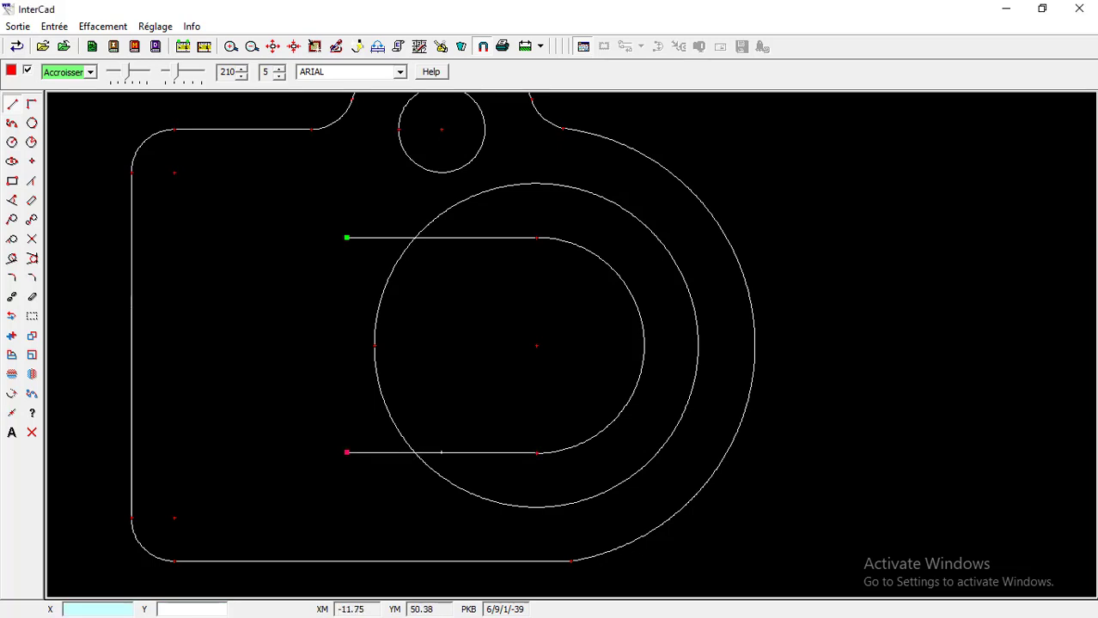
# Draw a circle whose diameter spans the left ends of the two horizontal lines.
pyautogui.click(31, 143)
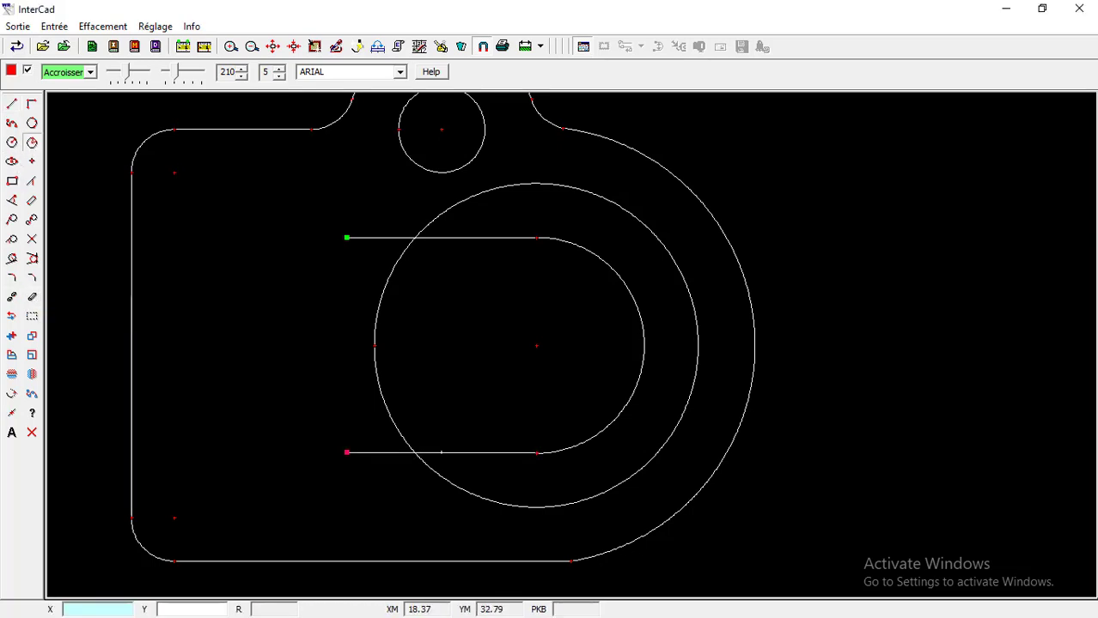
pyautogui.click(347, 238)
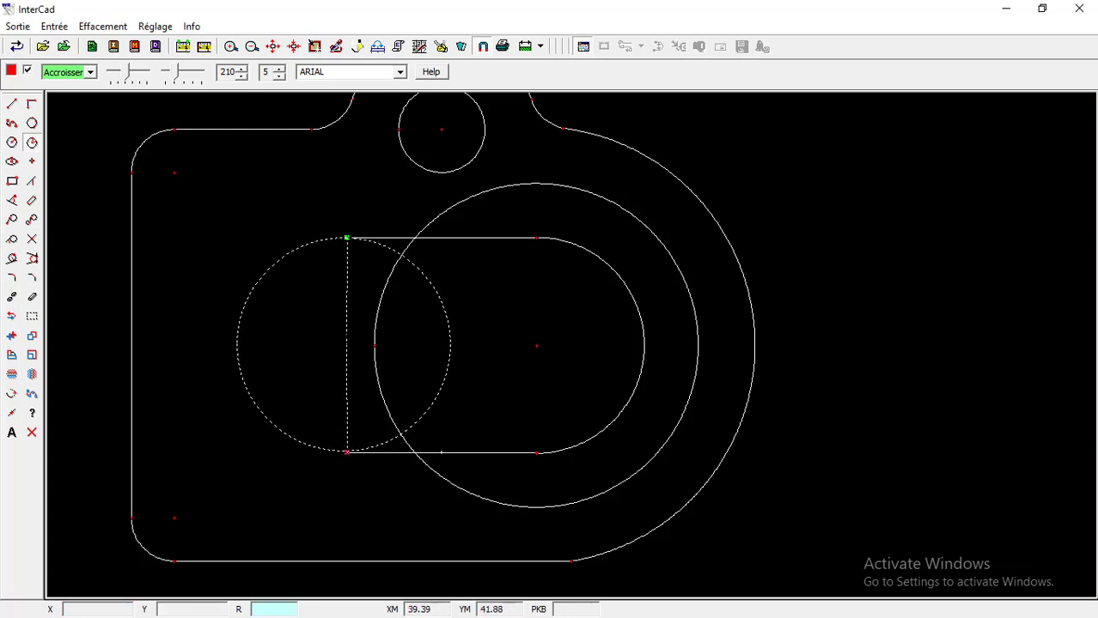
pyautogui.click(346, 451)
# Trim the new circle's right part and the portion of the radius 30 circle lying inside the slot.
pyautogui.click(12, 297)
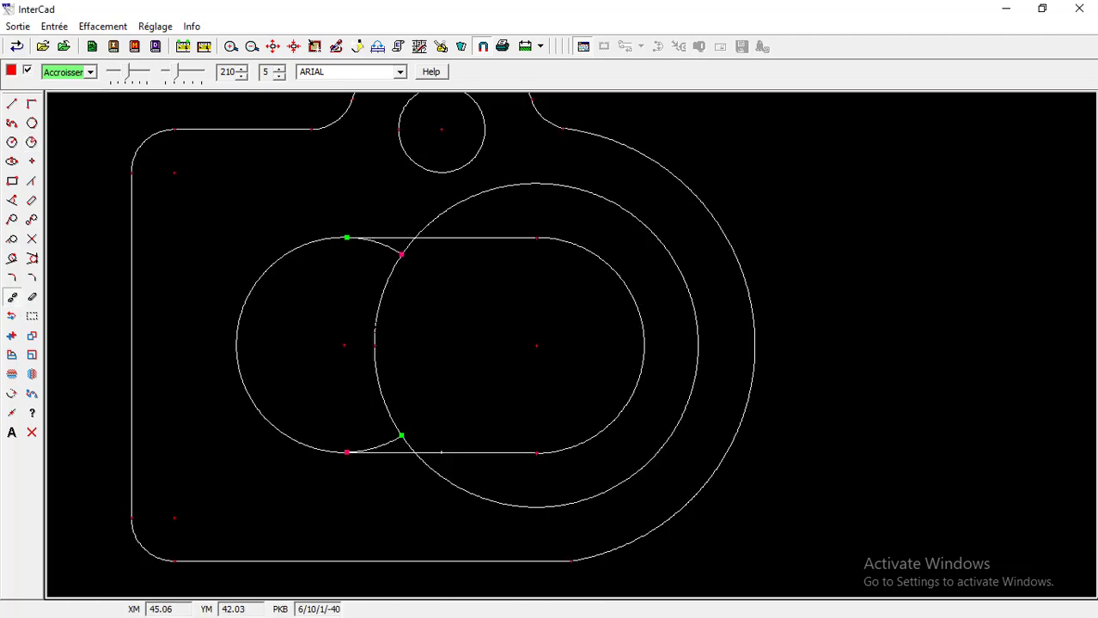
pyautogui.click(375, 331)
pyautogui.click(389, 249)
pyautogui.click(407, 246)
pyautogui.click(396, 438)
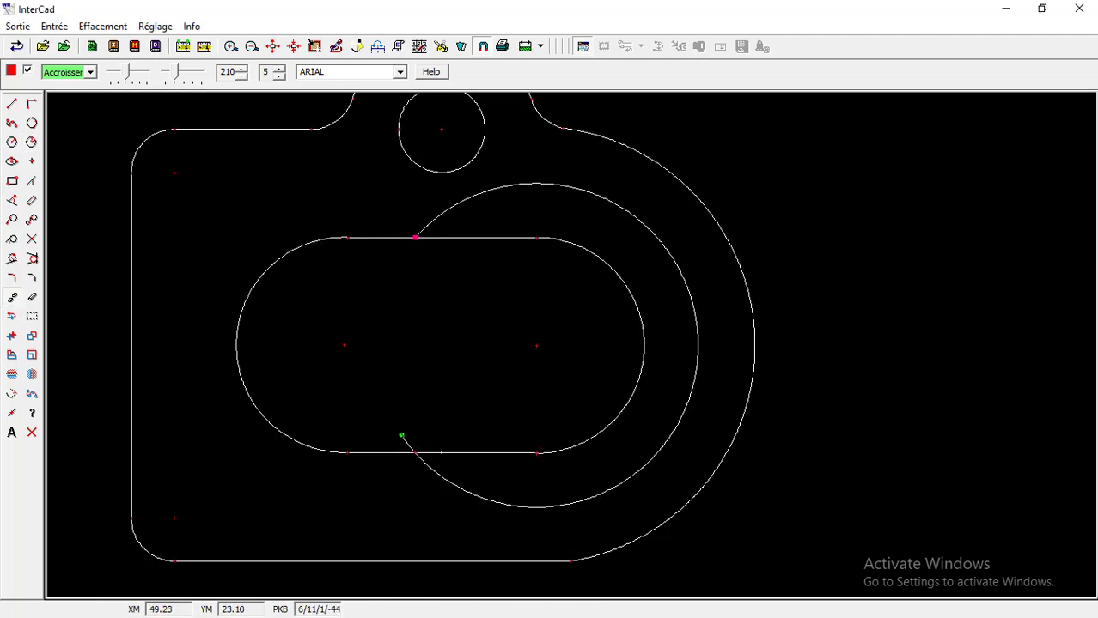
pyautogui.click(403, 438)
pyautogui.scroll(1, 724, 353)
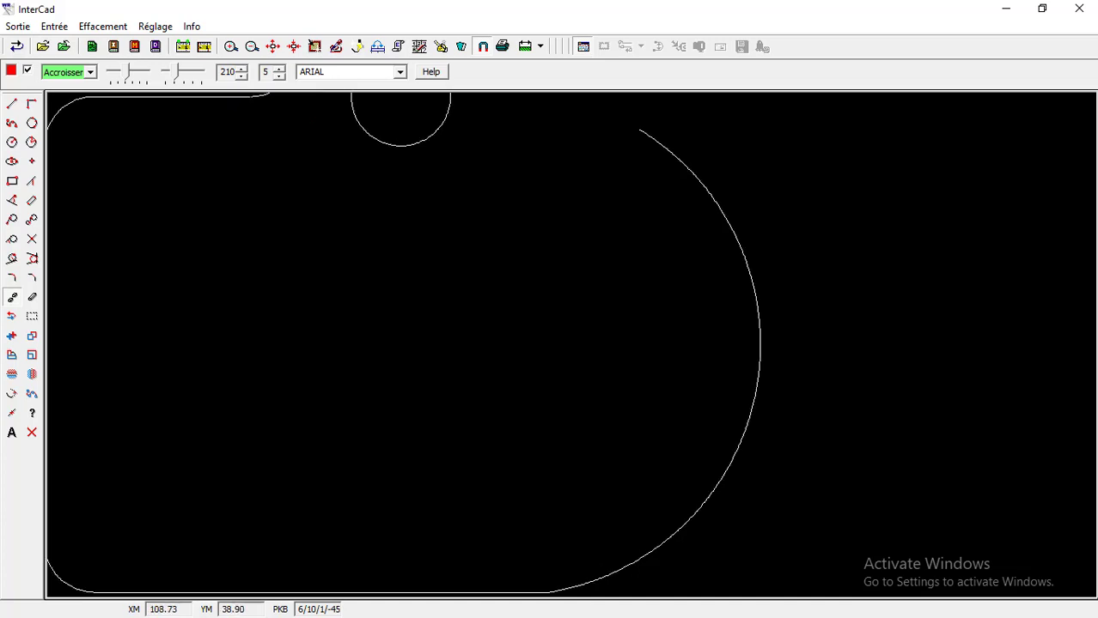
# Draw a horizontal line from the centre of the slot's right arc with offsets X 60 and Y 0.
pyautogui.click(11, 104)
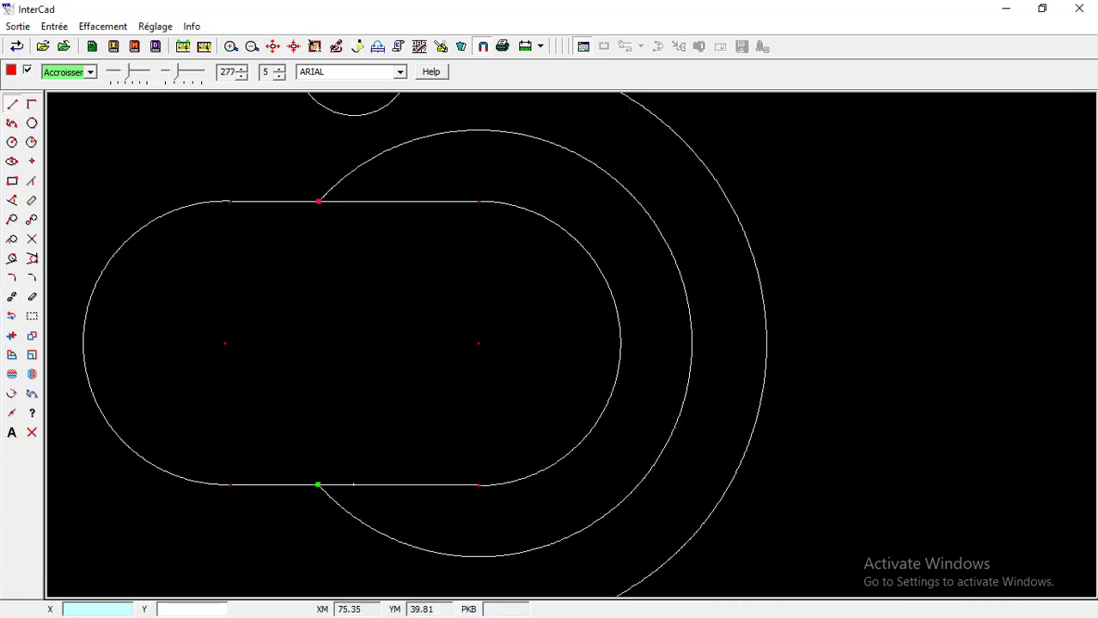
pyautogui.click(478, 343)
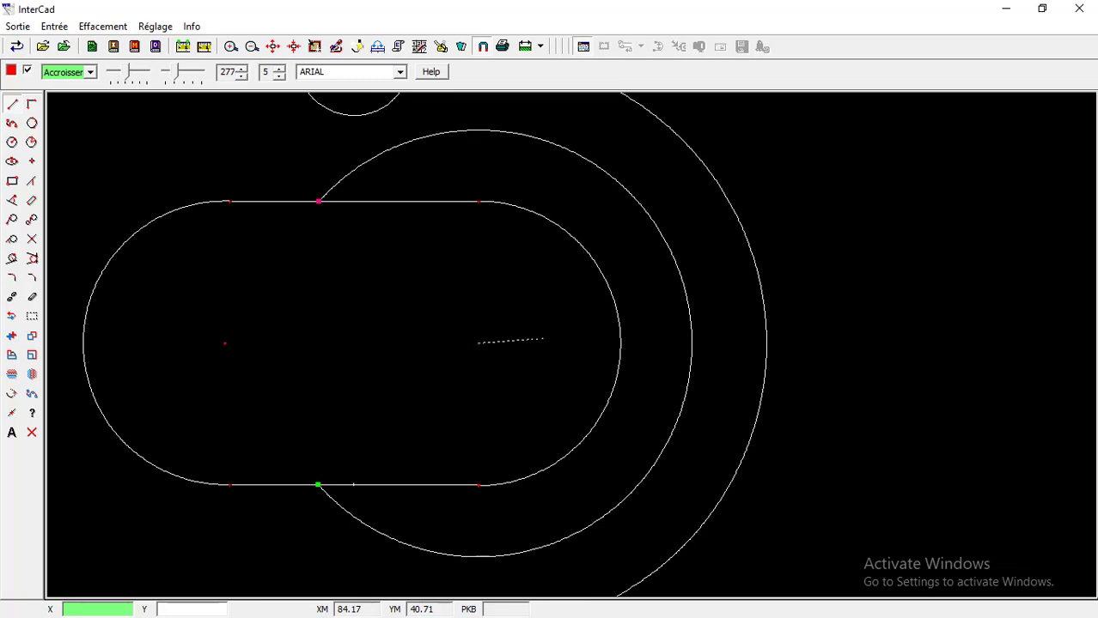
pyautogui.write('60')
pyautogui.press('Tab')
pyautogui.write('0')
pyautogui.press('Return')
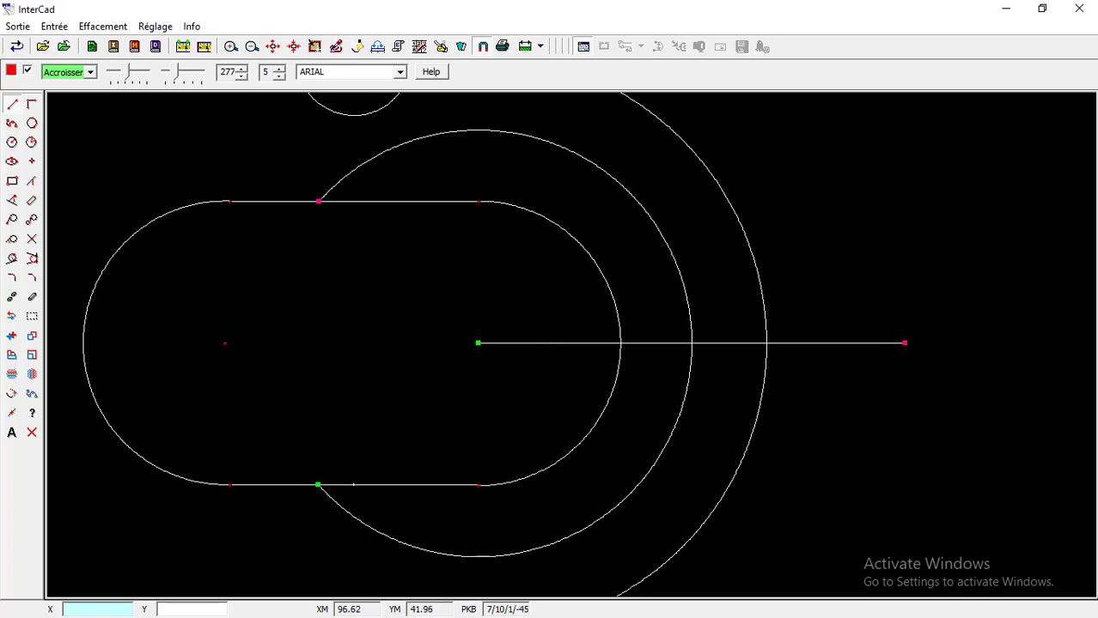
# Trim the concentric arc above the horizontal line and the line's portion extending beyond that arc.
pyautogui.click(12, 143)
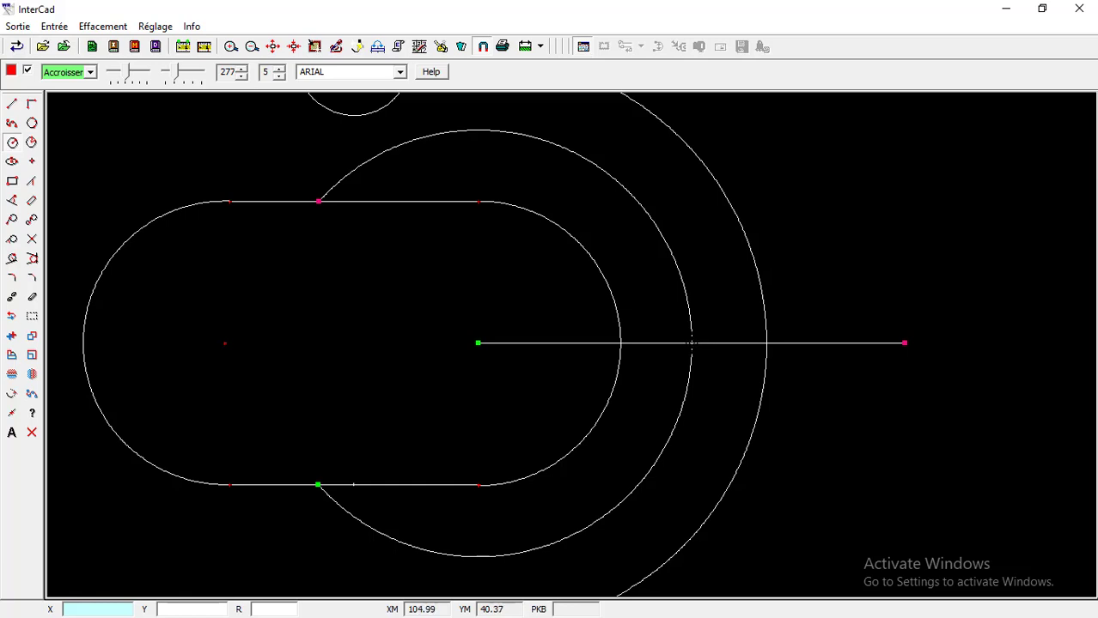
pyautogui.click(692, 344)
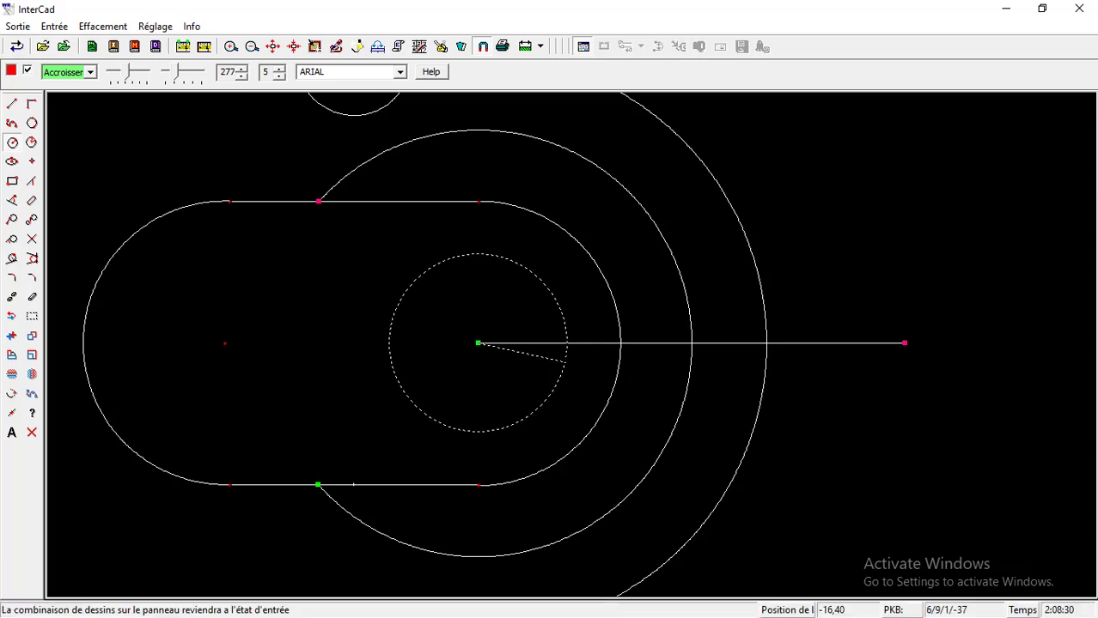
pyautogui.click(12, 298)
pyautogui.click(664, 255)
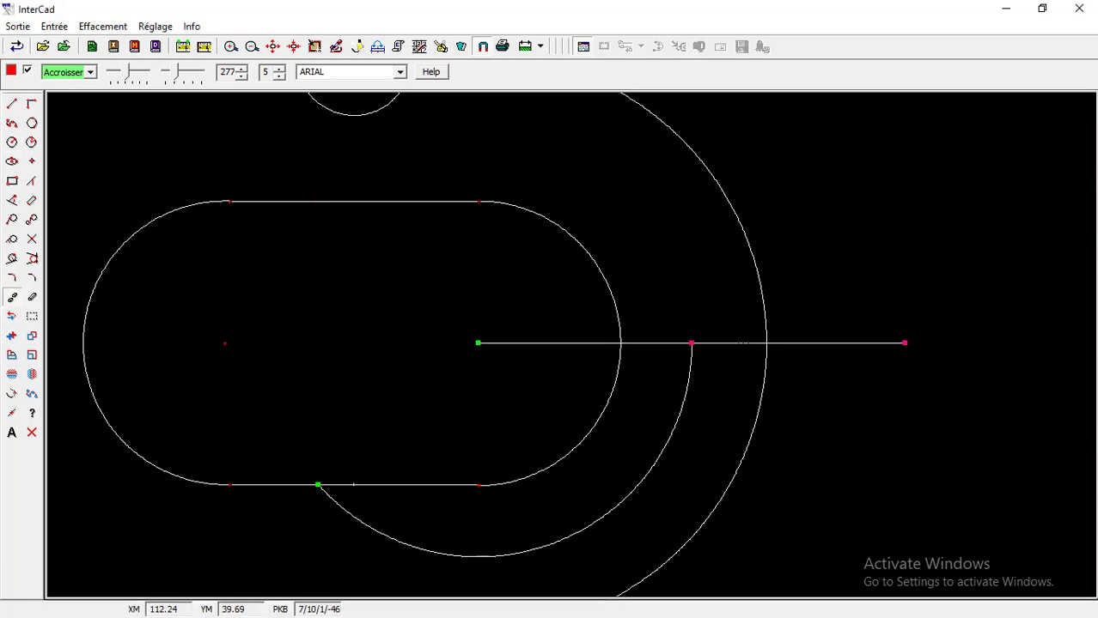
pyautogui.click(731, 344)
pyautogui.click(833, 344)
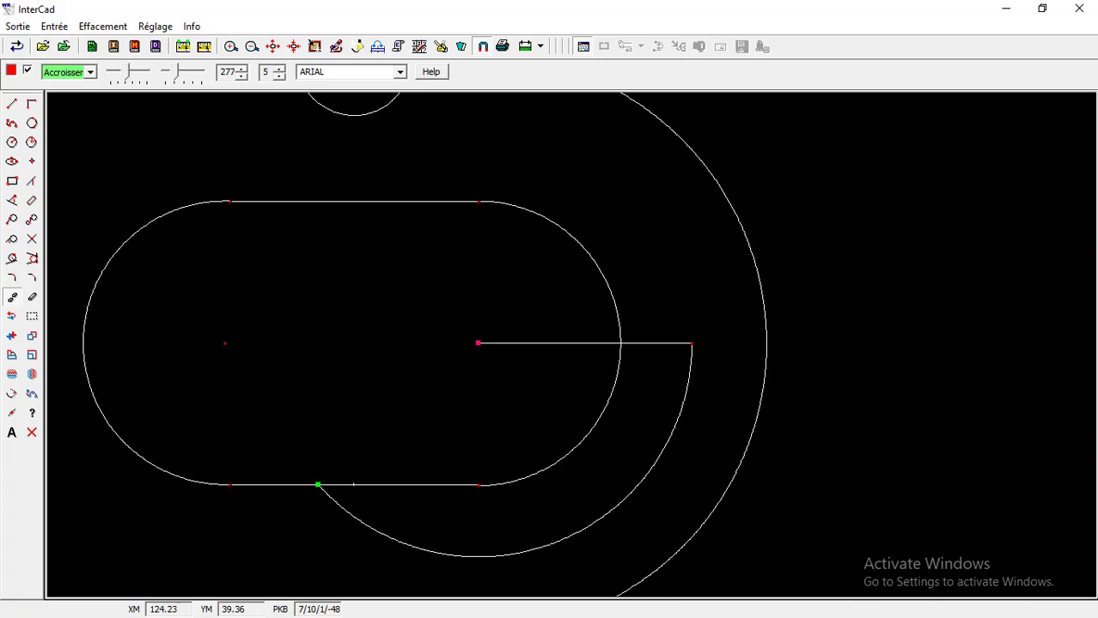
# Draw a small circle centred at X 105, Y 40, where the horizontal line meets the concentric arc.
pyautogui.click(12, 142)
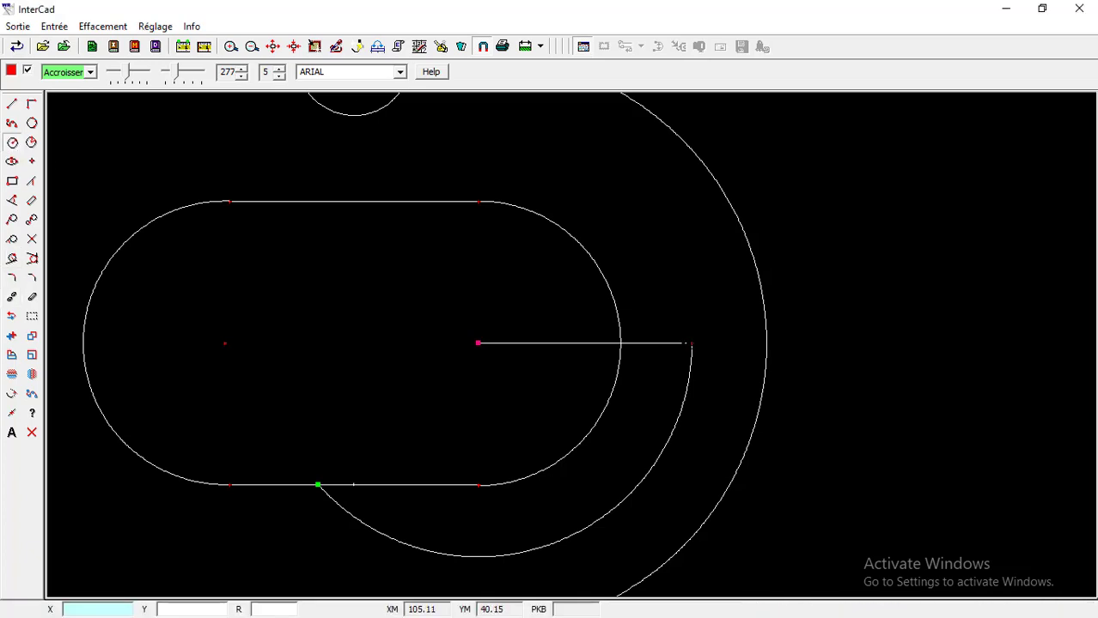
pyautogui.click(690, 343)
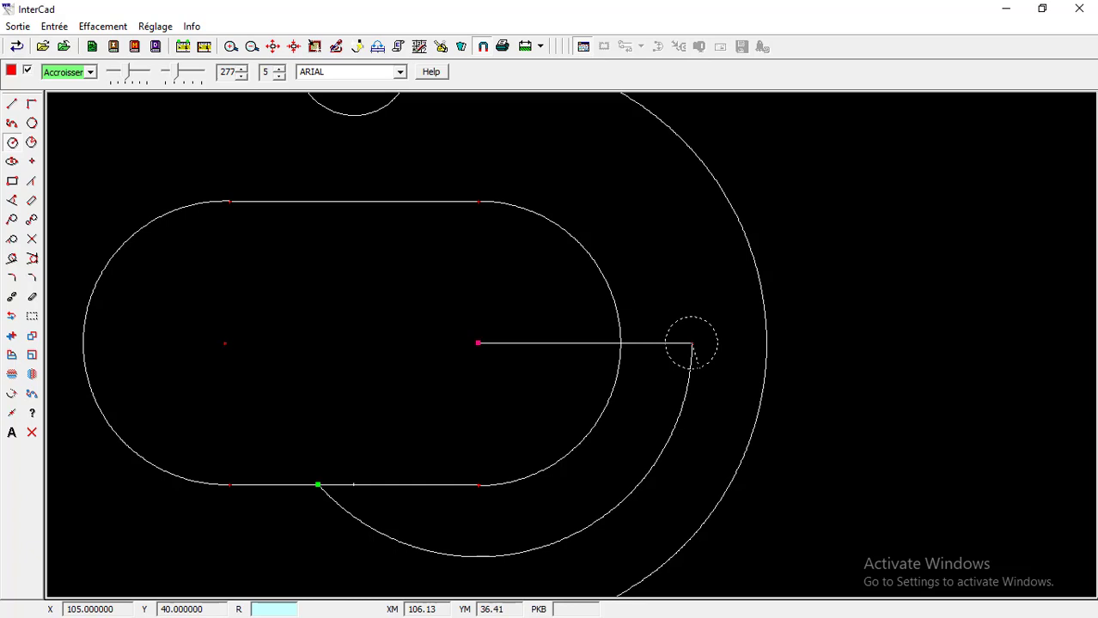
pyautogui.press('Return')
pyautogui.scroll(-4, 635, 397)
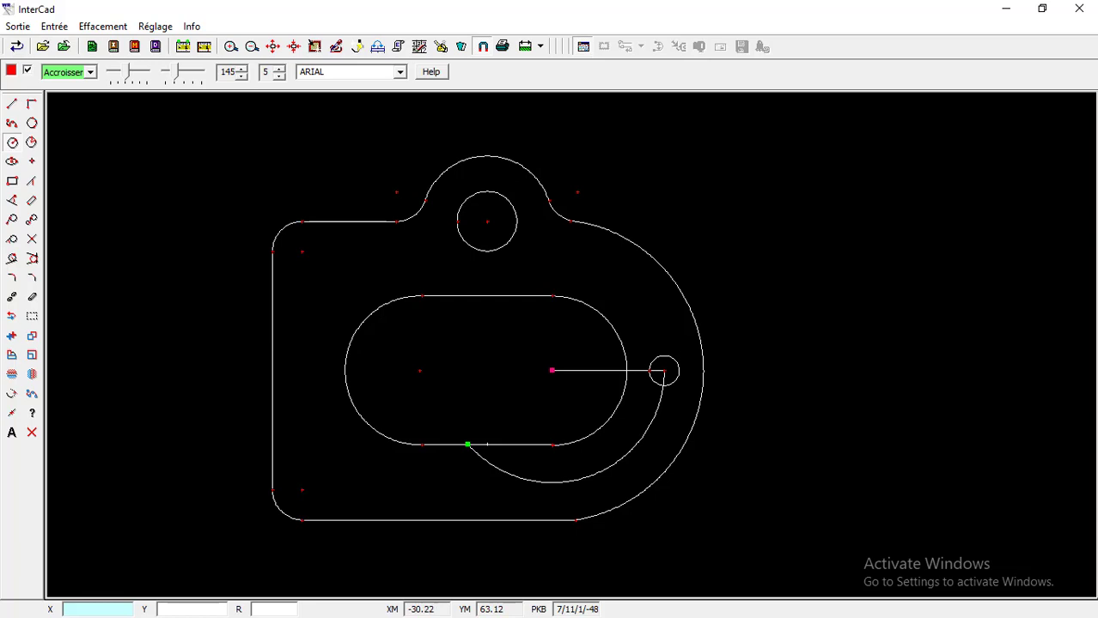
# Erase the remaining concentric arc and the horizontal construction line.
pyautogui.click(32, 298)
pyautogui.click(566, 469)
pyautogui.click(637, 380)
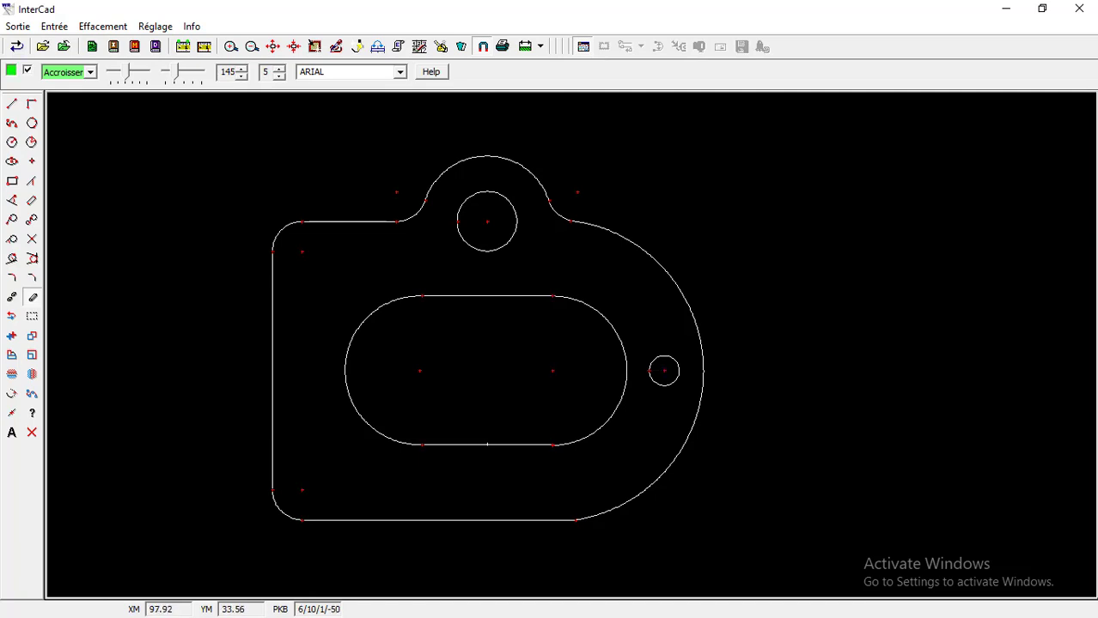
pyautogui.scroll(-2, 544, 416)
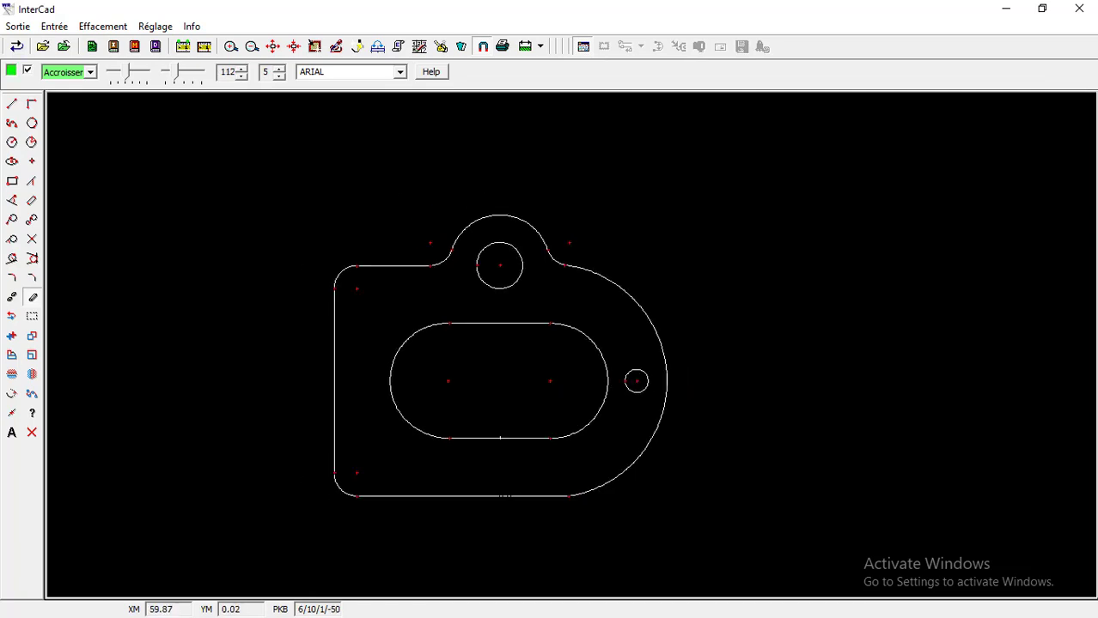
pyautogui.scroll(1, 500, 495)
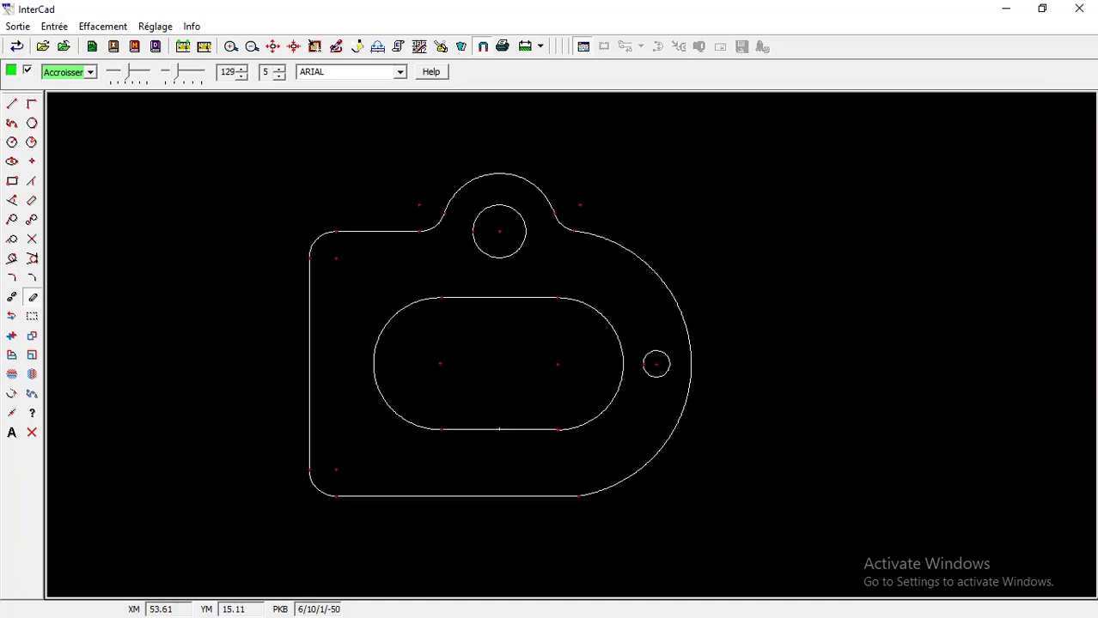
pyautogui.click(31, 316)
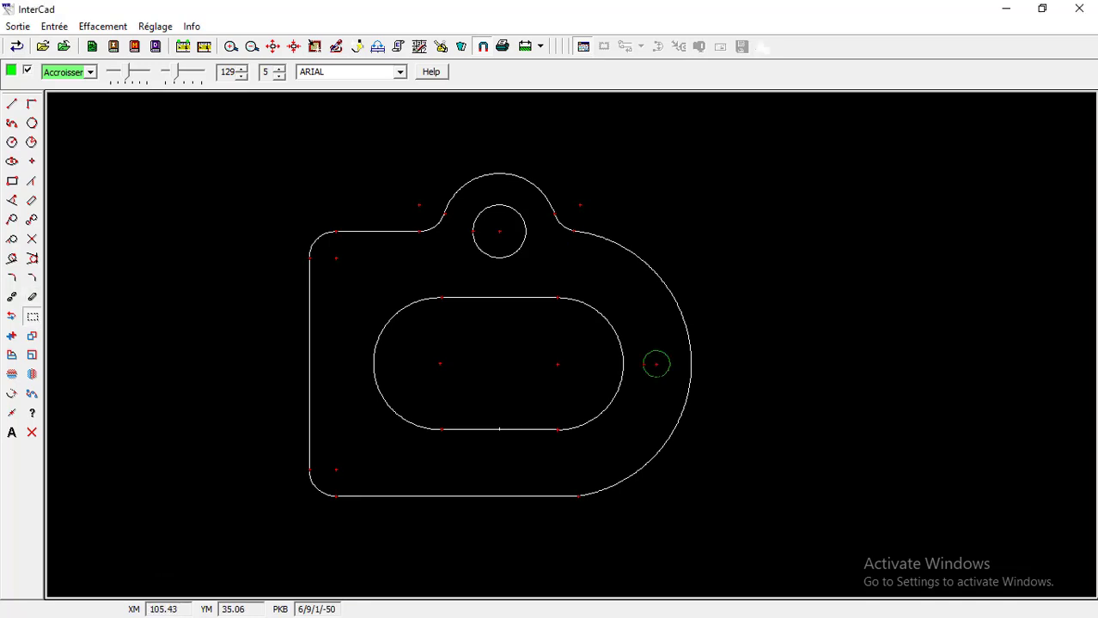
pyautogui.click(32, 374)
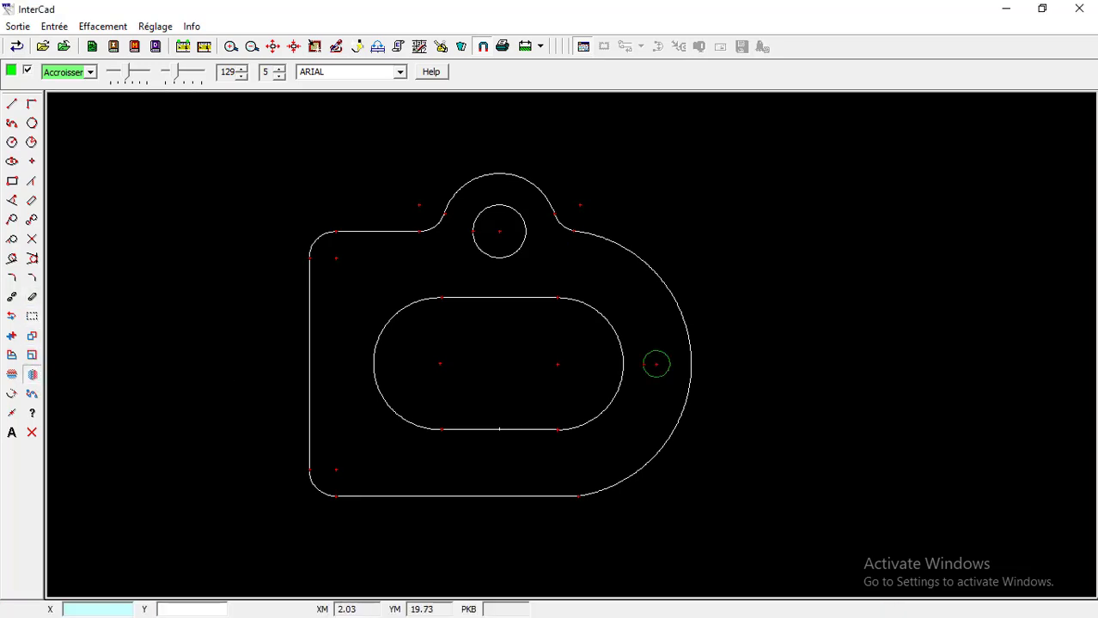
pyautogui.rightClick(499, 429)
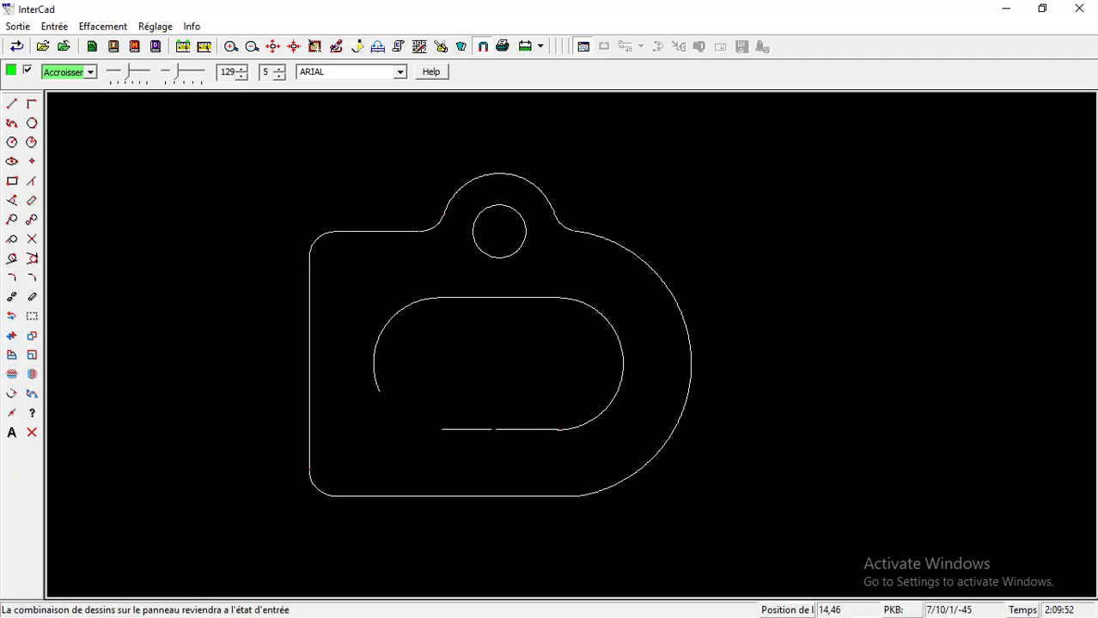
# Draw a vertical line from the midpoint of the slot's lower edge with offsets X 0 and Y 100.
pyautogui.click(12, 104)
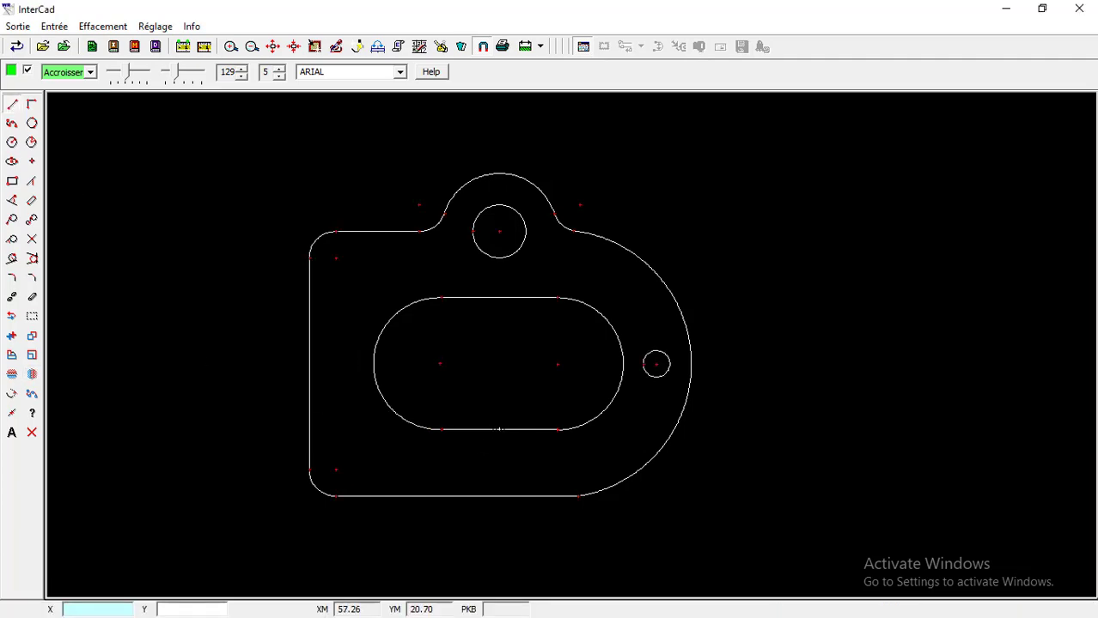
pyautogui.scroll(3, 499, 428)
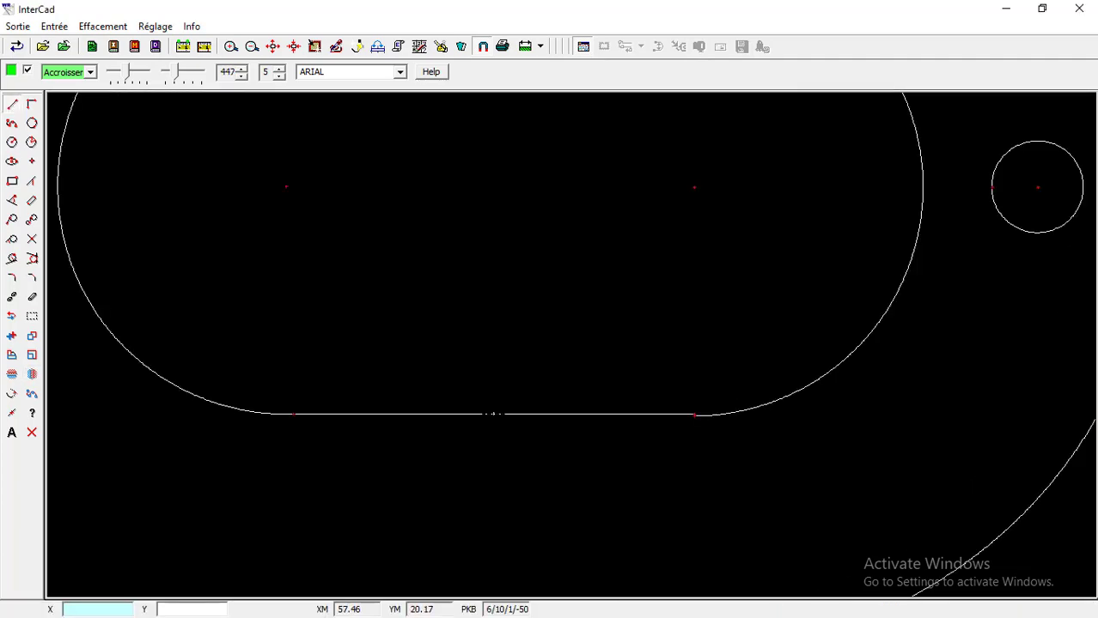
pyautogui.click(493, 414)
pyautogui.write('0')
pyautogui.press('Return')
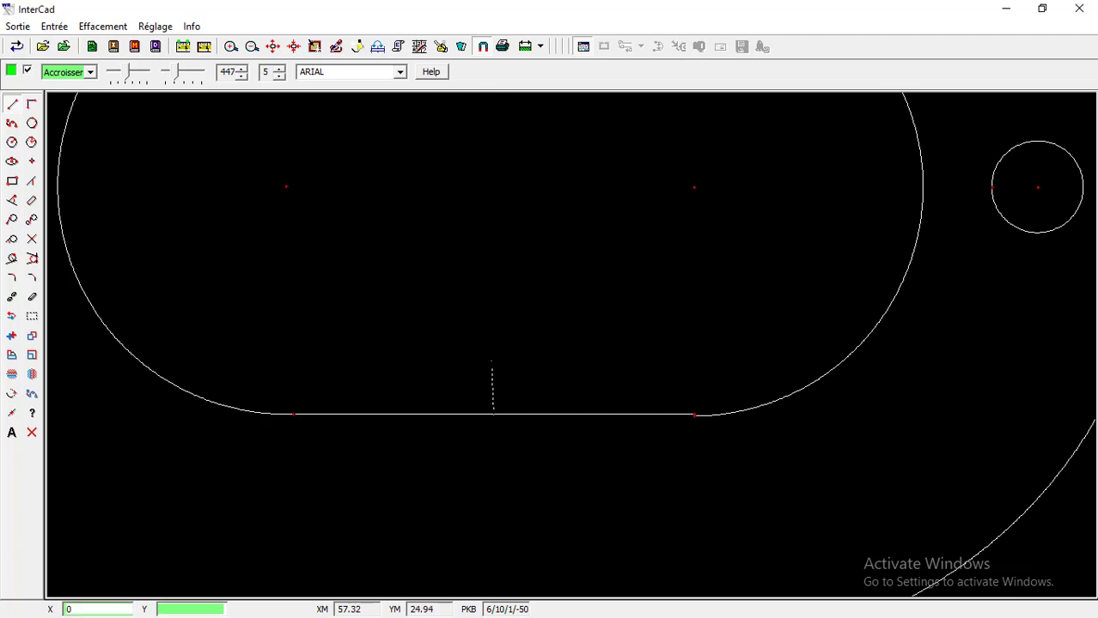
pyautogui.write('100')
pyautogui.press('Return')
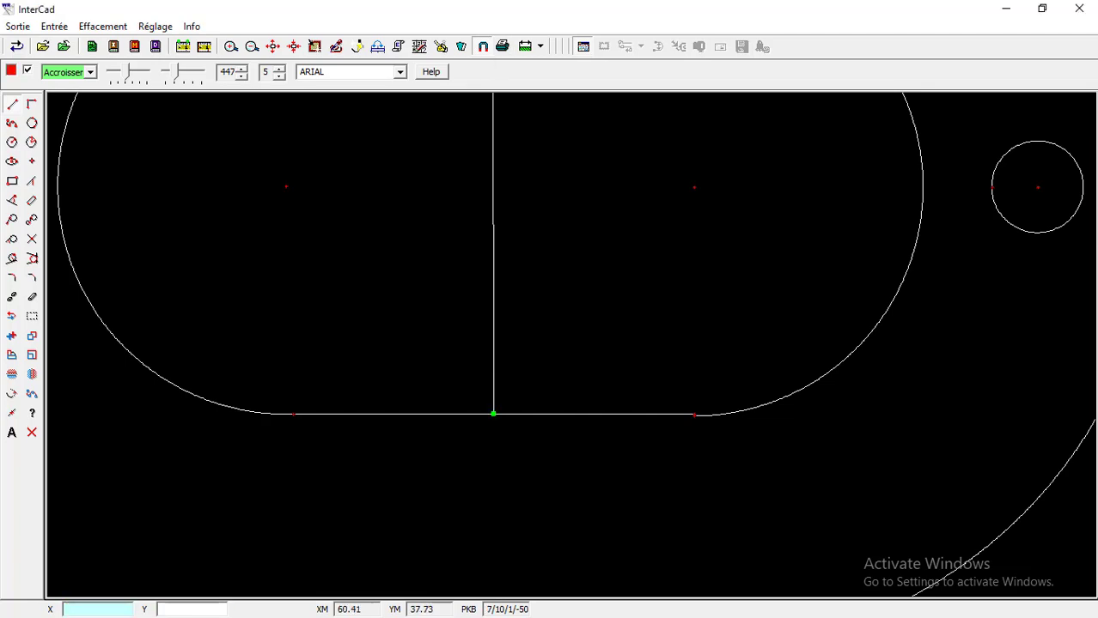
# Mirror the small circle about the vertical construction line to the slot's other side, and erase that line.
pyautogui.scroll(-4, 540, 244)
pyautogui.scroll(2, 542, 190)
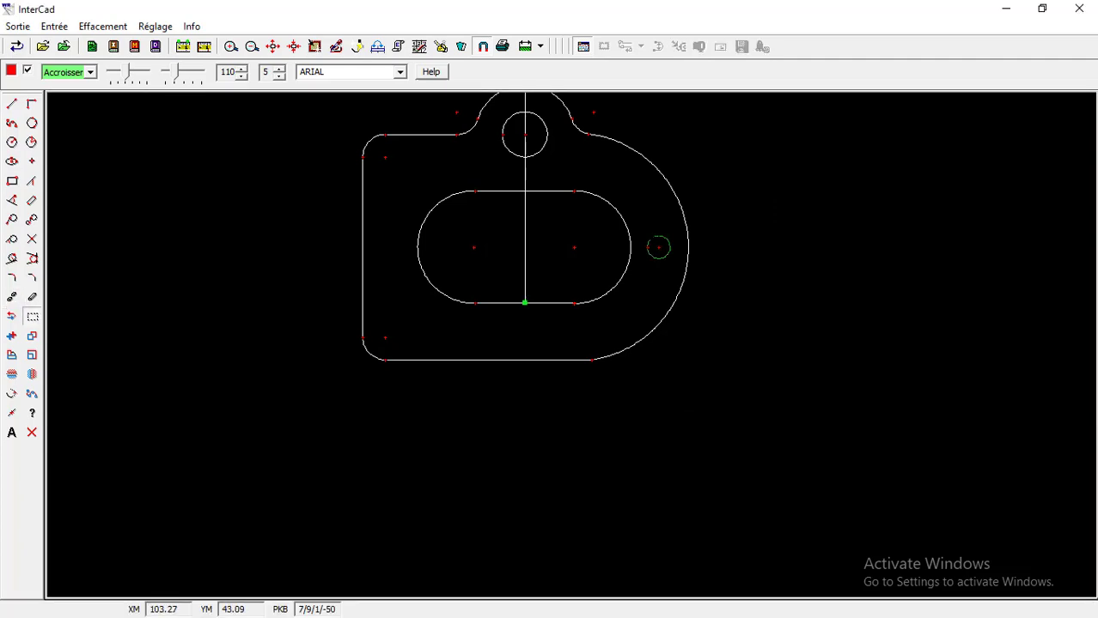
pyautogui.click(32, 374)
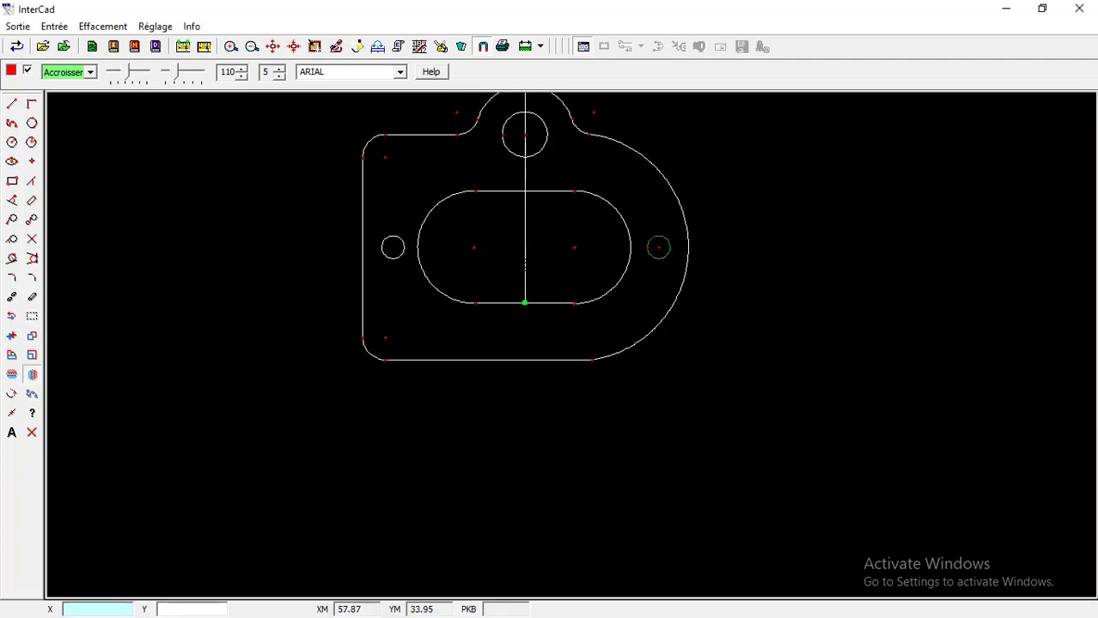
pyautogui.click(658, 248)
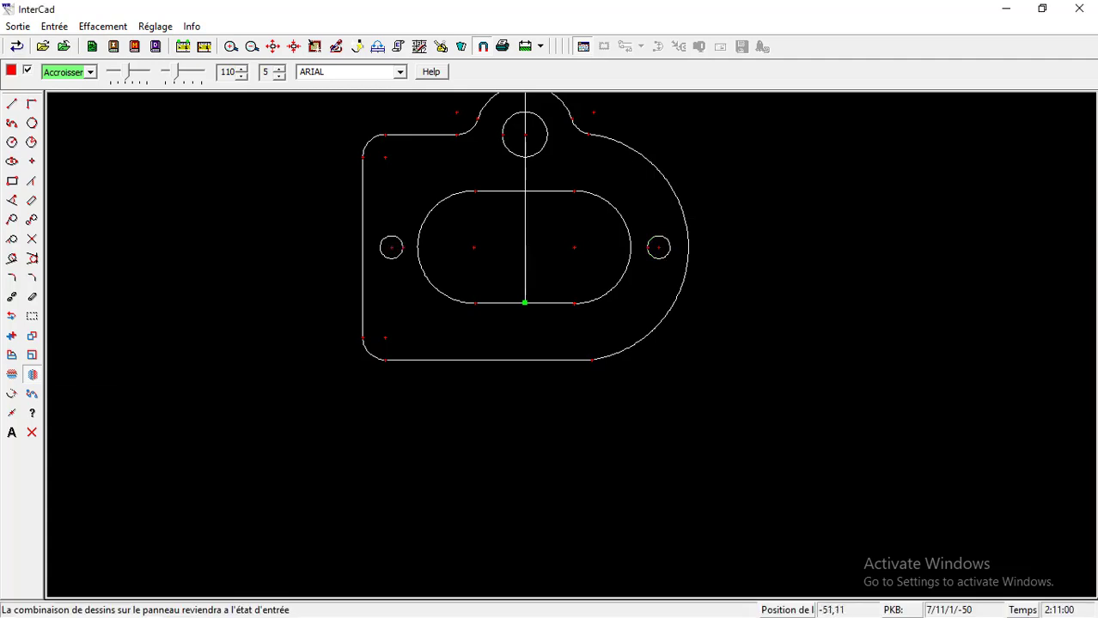
pyautogui.click(525, 262)
pyautogui.scroll(-1, 525, 262)
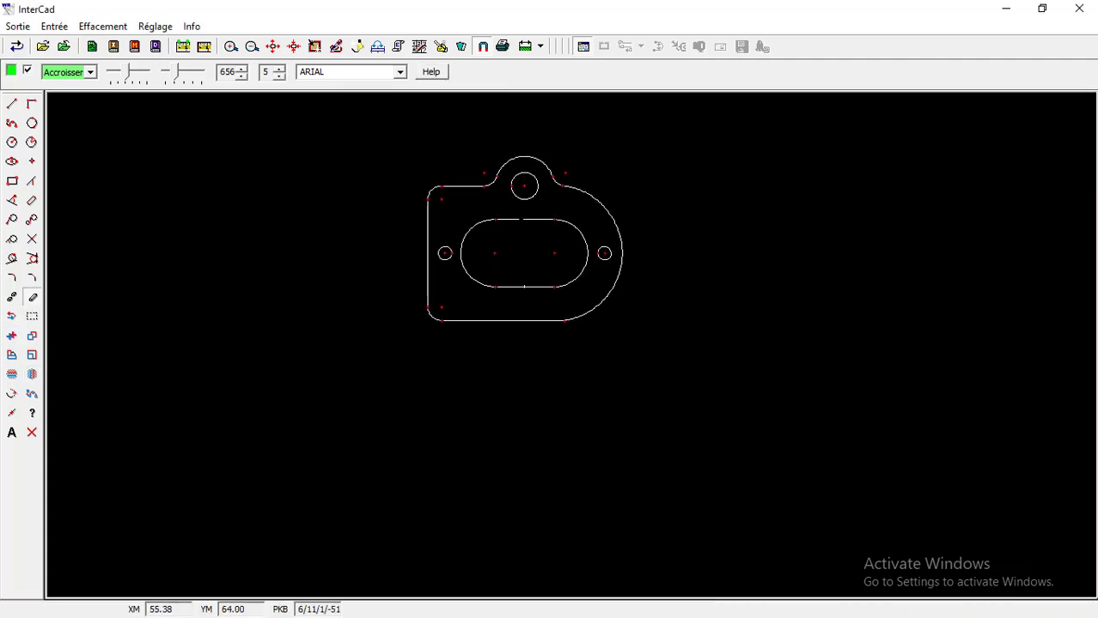
pyautogui.scroll(1, 531, 146)
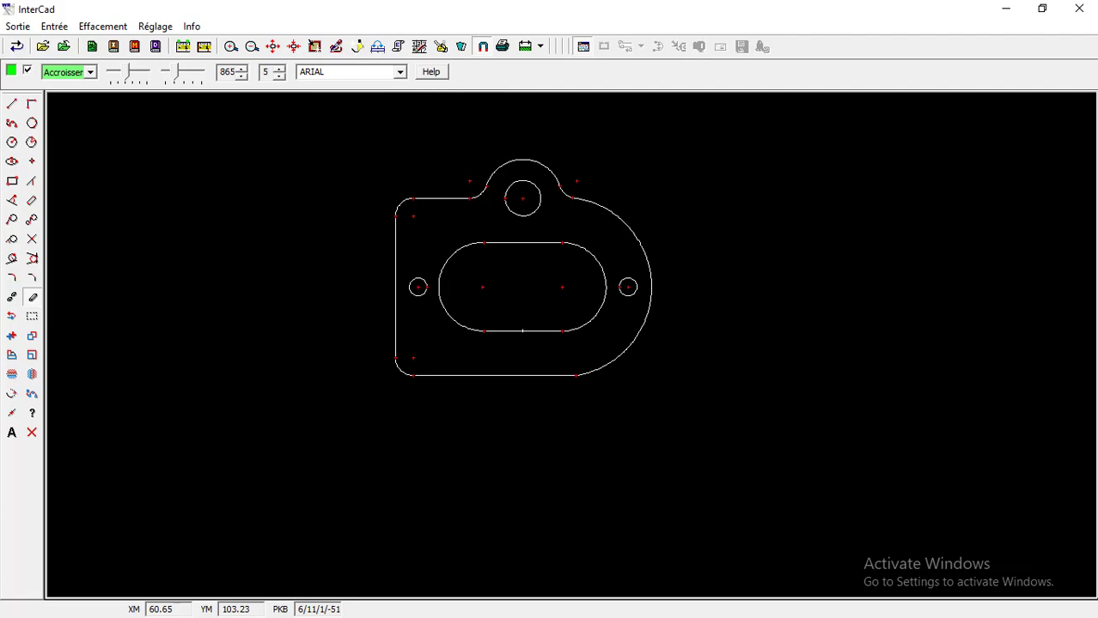
# Mark the midpoint of the plate's left vertical edge.
pyautogui.click(12, 103)
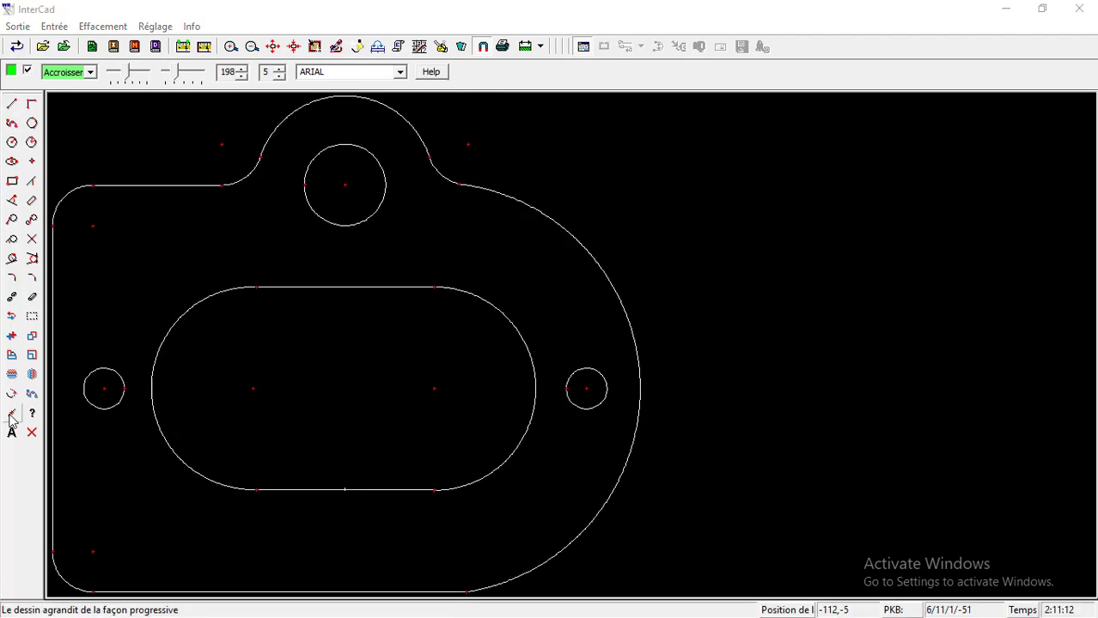
pyautogui.scroll(-3, 159, 373)
pyautogui.moveTo(122, 387); pyautogui.dragTo(301, 354, button='middle')
pyautogui.scroll(1, 301, 354)
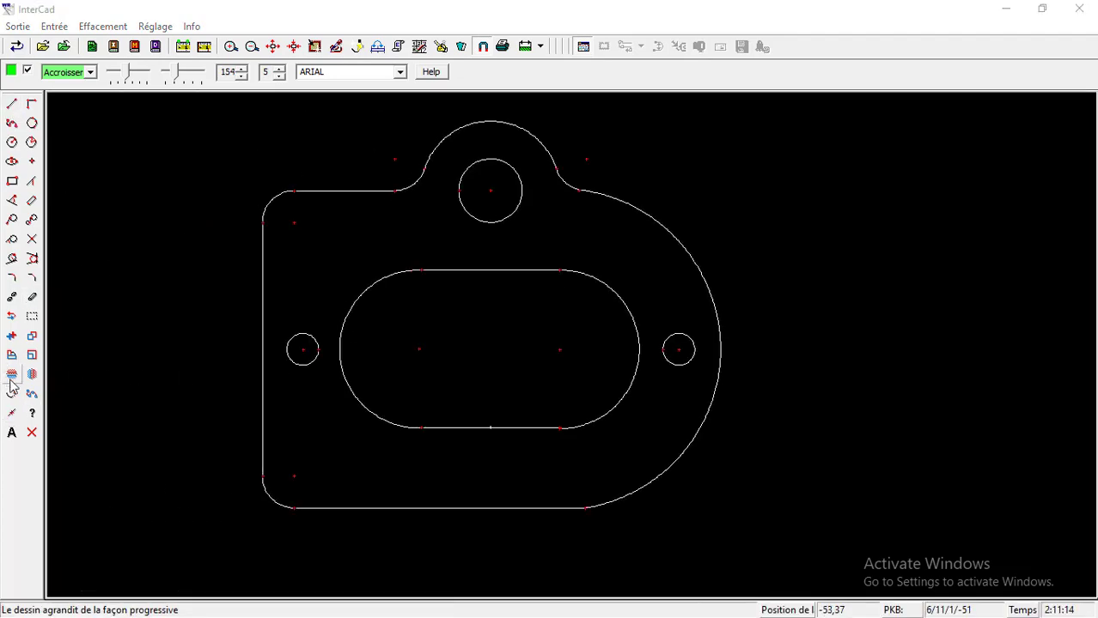
pyautogui.click(12, 413)
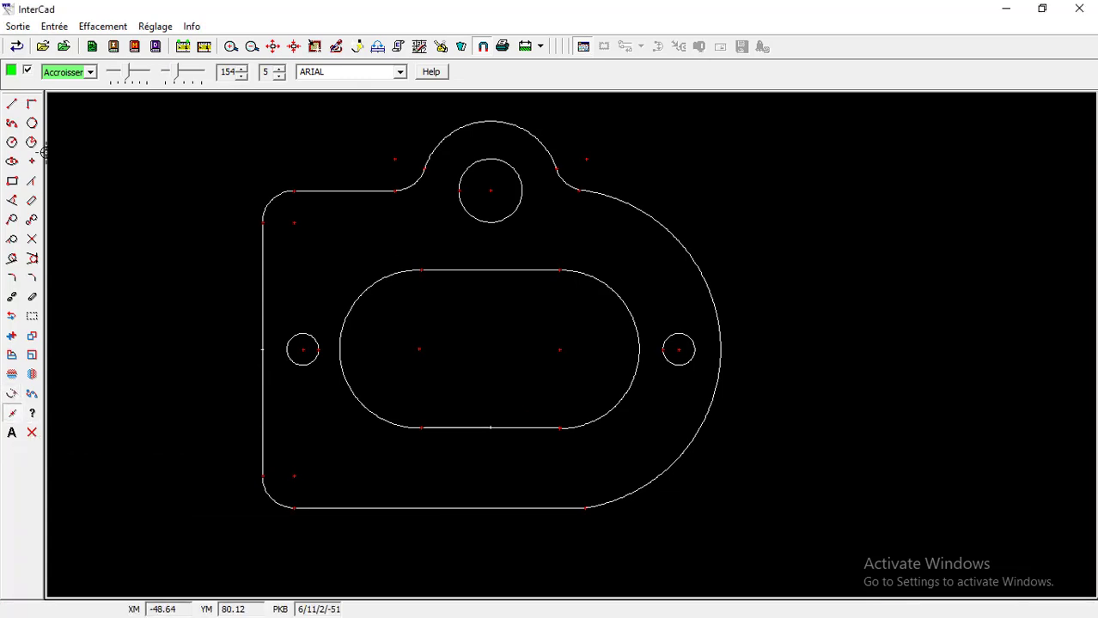
# Draw a vertical line from the midpoint of the plate's left edge with offsets X 0 and Y -15.
pyautogui.click(12, 103)
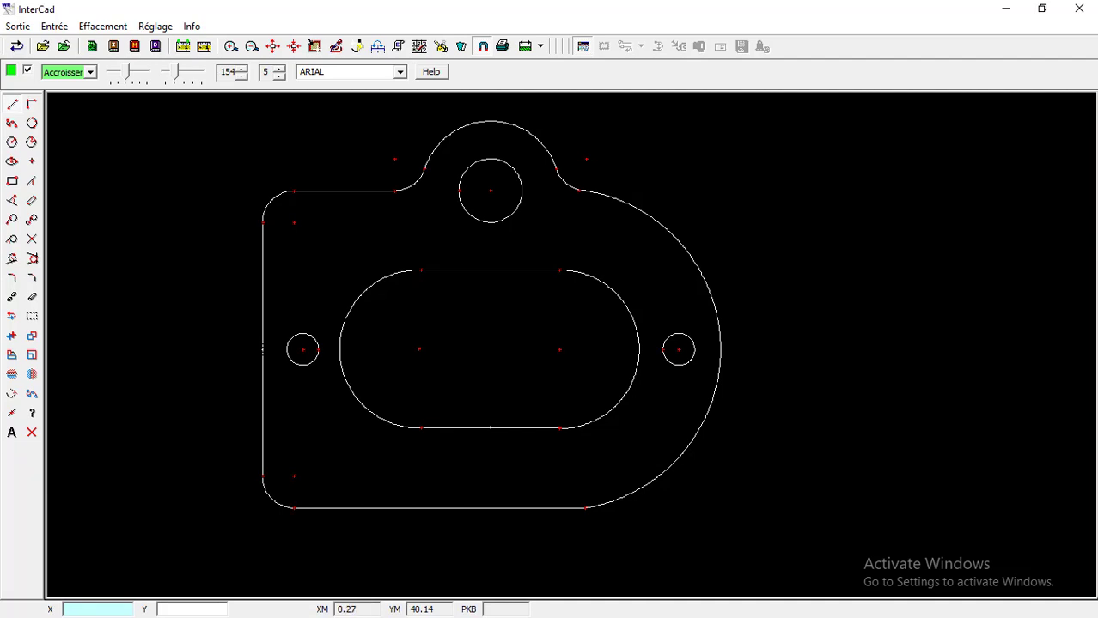
pyautogui.scroll(2, 263, 349)
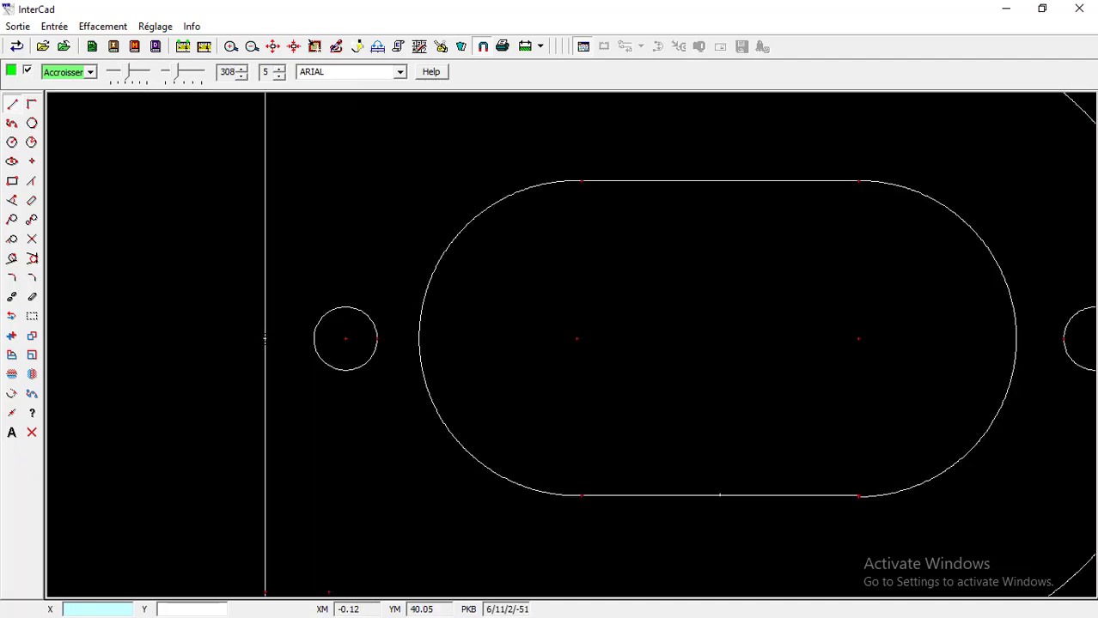
pyautogui.click(265, 338)
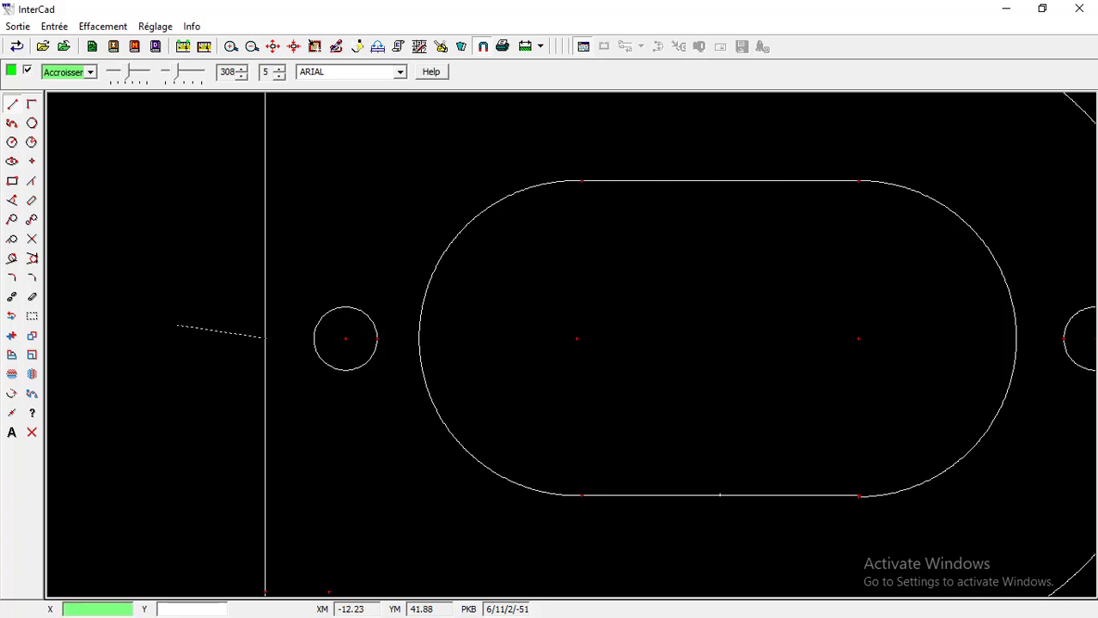
pyautogui.write('0')
pyautogui.press('Return')
pyautogui.write('-15')
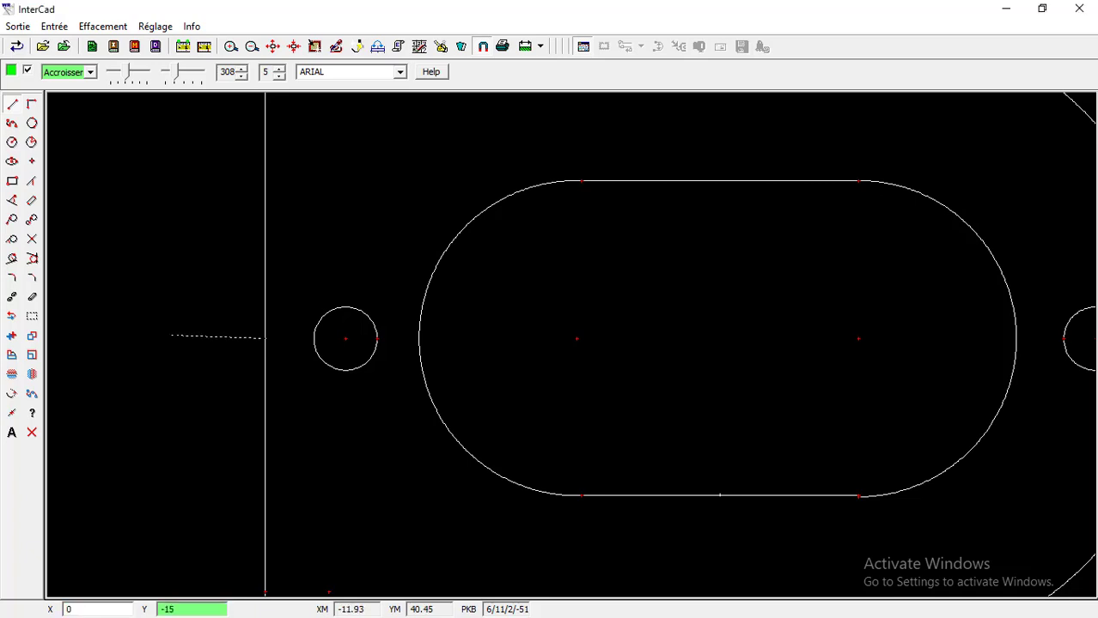
pyautogui.press('Return')
pyautogui.scroll(-3, 274, 425)
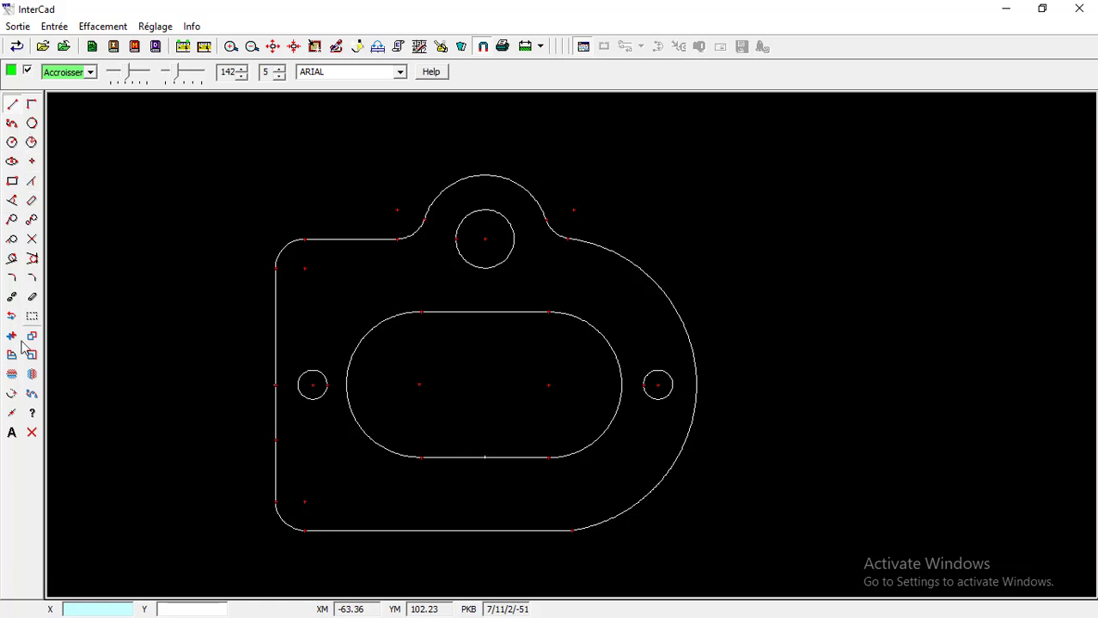
# Undo the line on the plate's left edge and erase the restored vertical construction line through the slot.
pyautogui.click(12, 316)
pyautogui.click(696, 342)
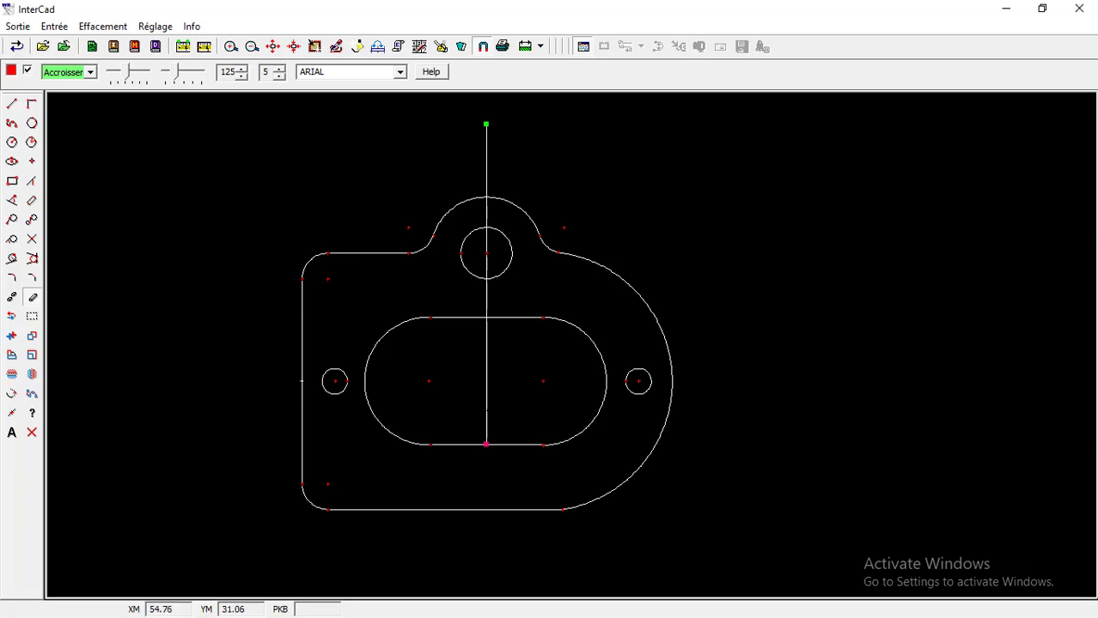
pyautogui.click(486, 353)
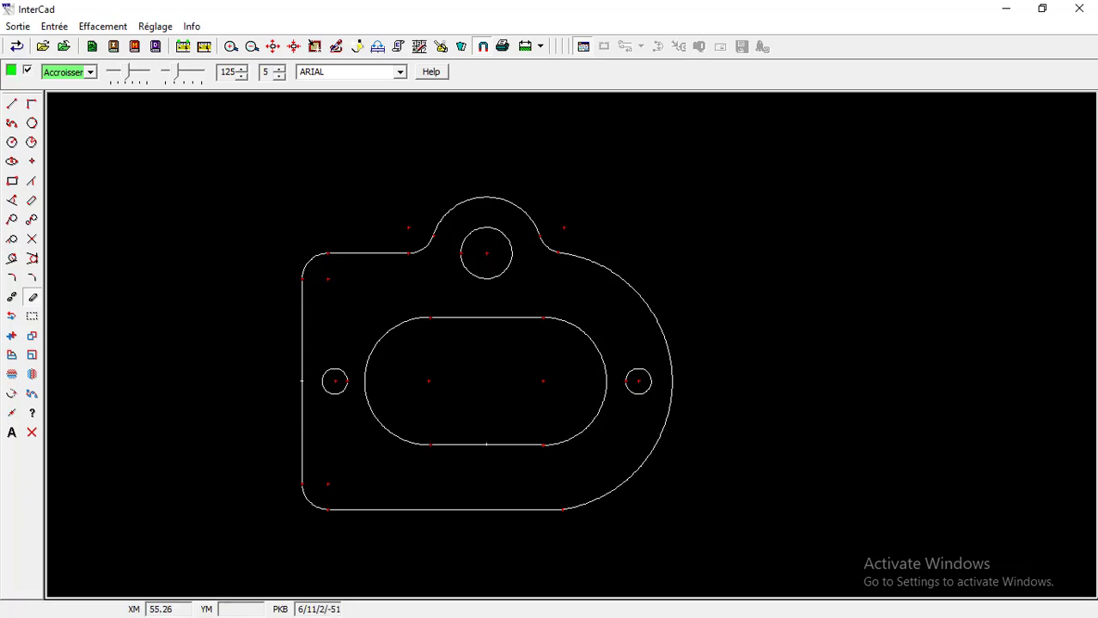
# Draw a horizontal construction line outward from the midpoint of the plate's left edge with an X offset of -40.
pyautogui.click(11, 107)
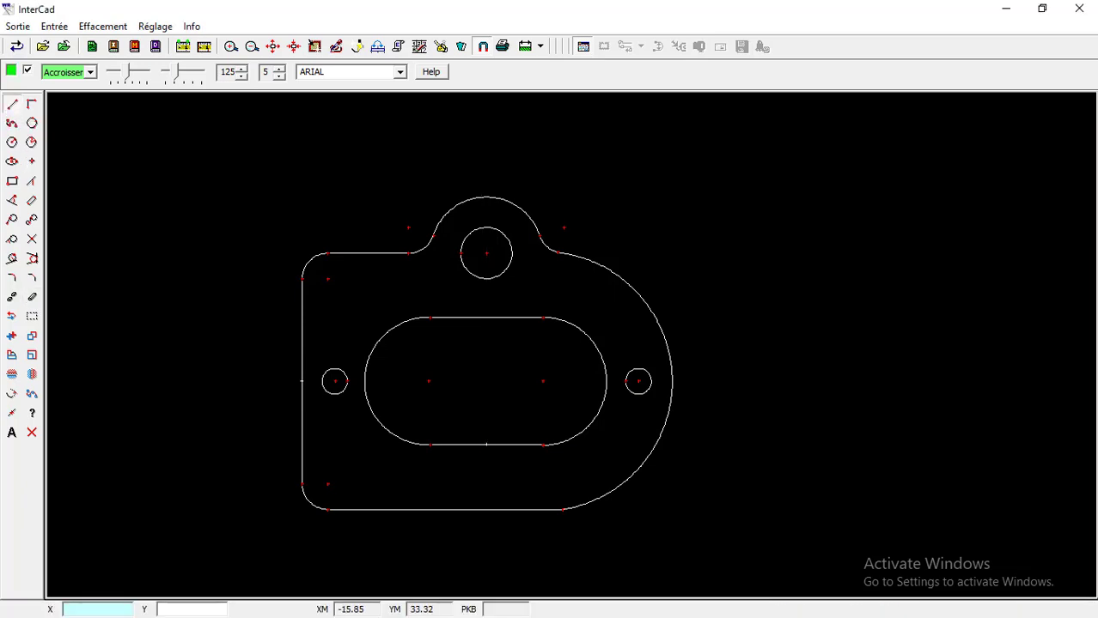
pyautogui.click(302, 381)
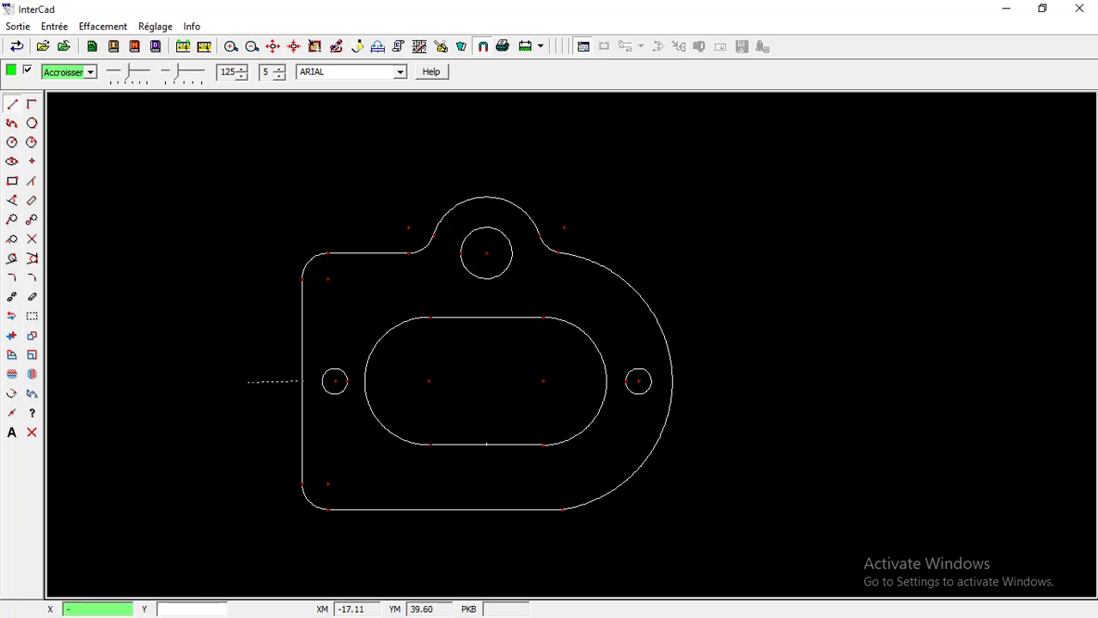
pyautogui.write('-40')
pyautogui.press('Return')
pyautogui.press('Return')
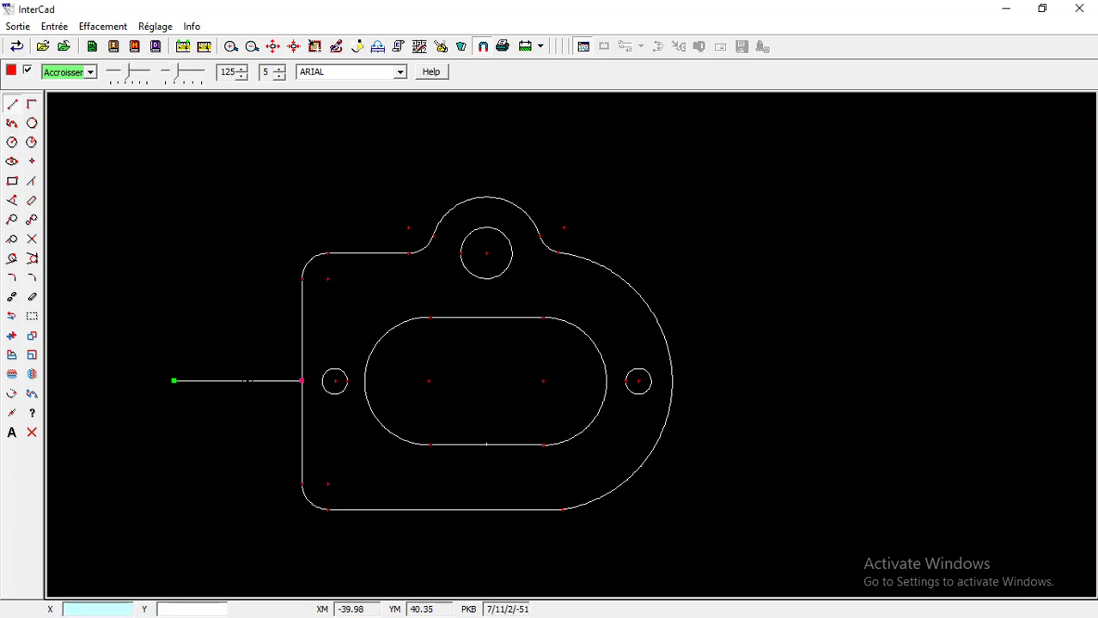
# Select the upper lug's outline, fillets and hole and mirror the group about the horizontal construction line.
pyautogui.click(33, 316)
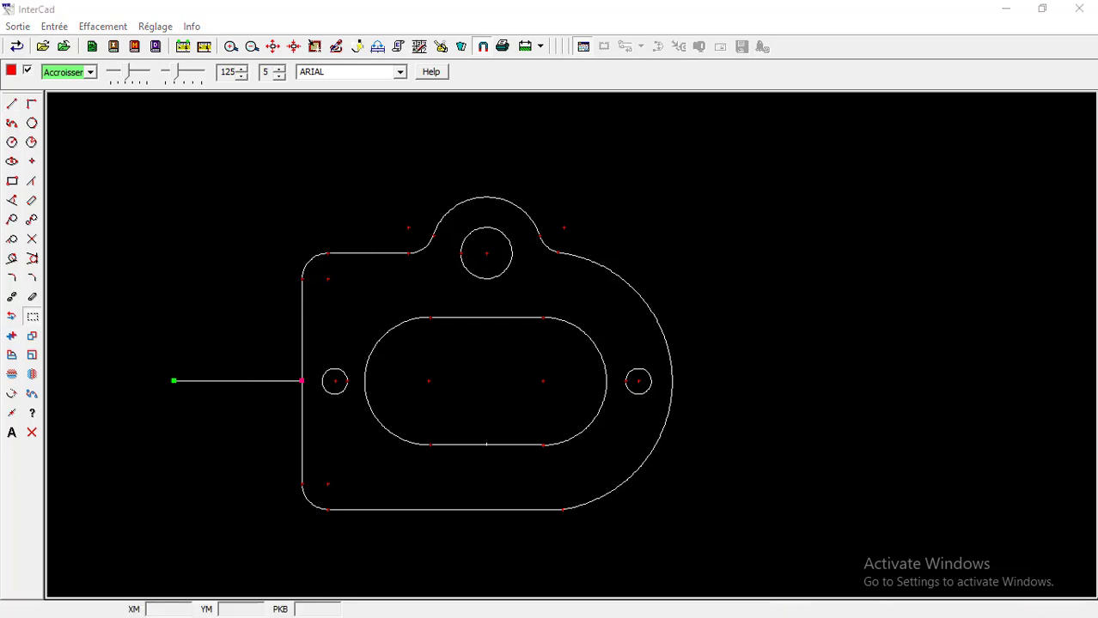
pyautogui.click(427, 242)
pyautogui.click(442, 220)
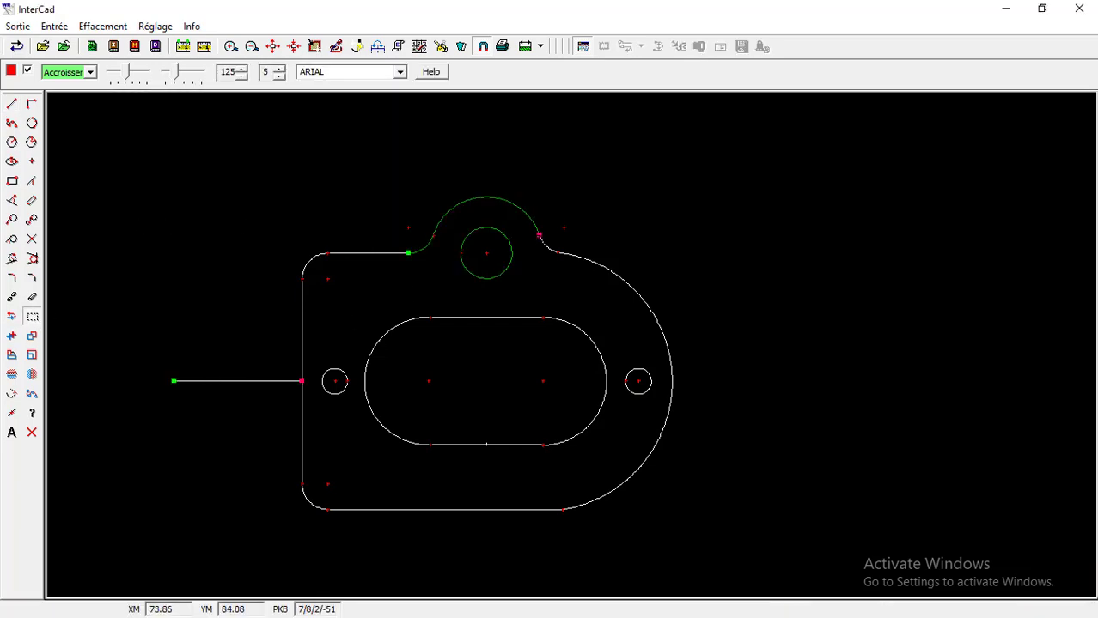
pyautogui.click(545, 243)
pyautogui.click(12, 375)
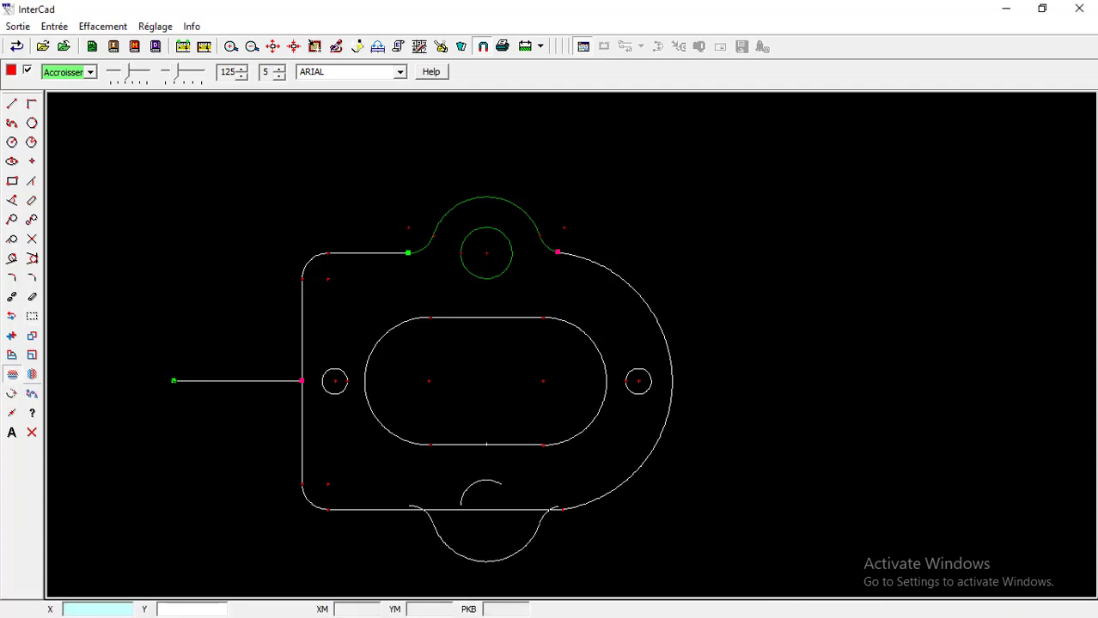
pyautogui.click(193, 380)
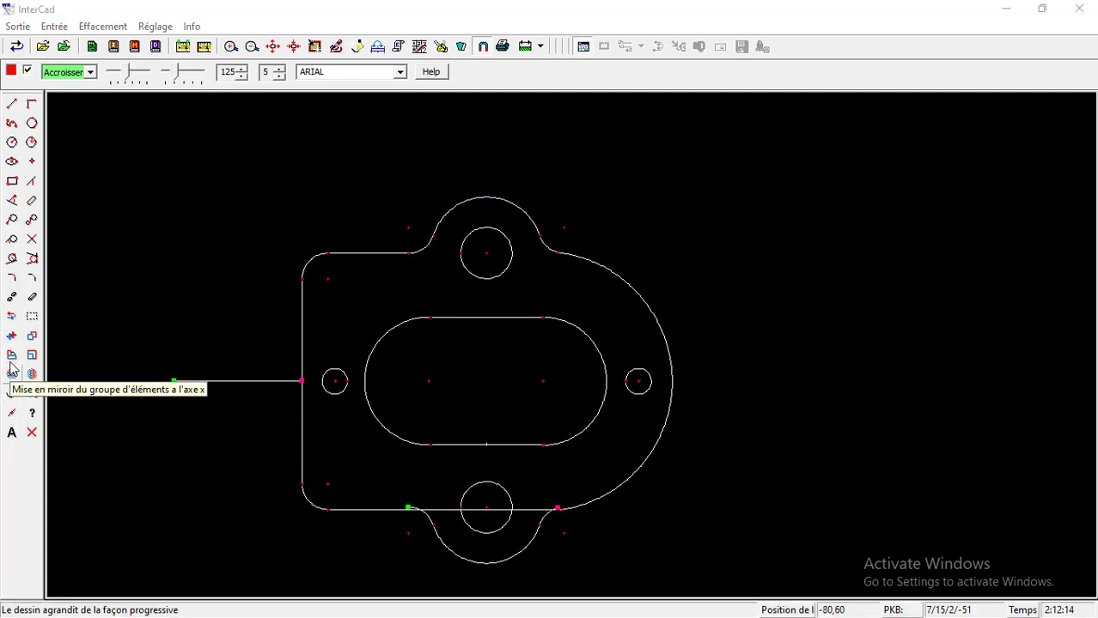
# Trim the plate's bottom edge inside the mirrored lug and the fillet ends and hole overlaps that stick out past it.
pyautogui.click(12, 298)
pyautogui.scroll(5, 378, 402)
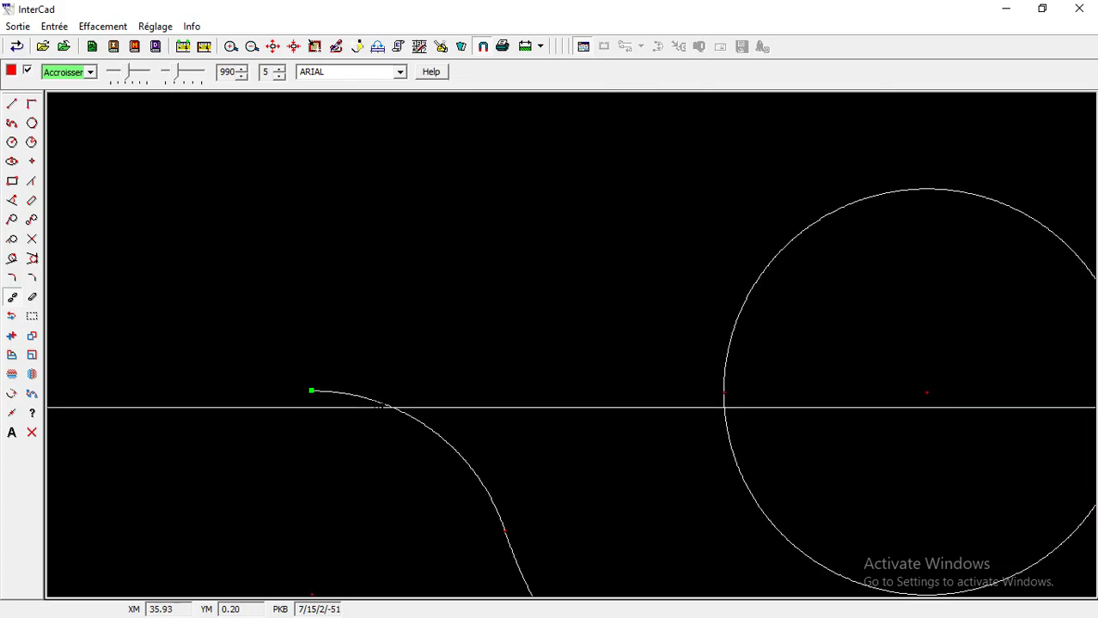
pyautogui.scroll(-4, 520, 426)
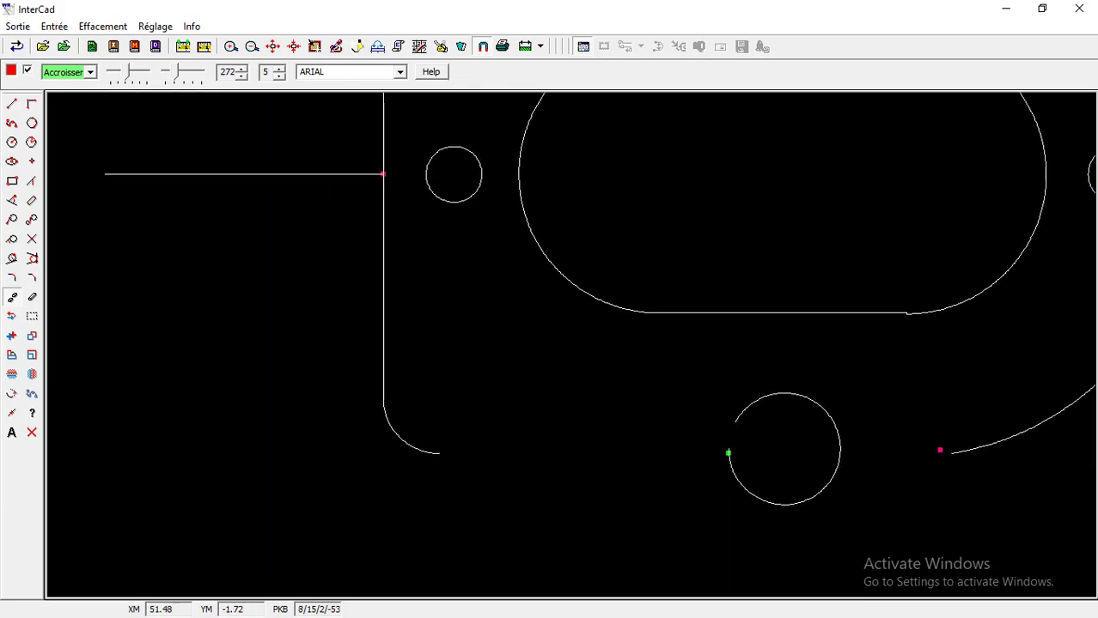
pyautogui.scroll(5, 788, 419)
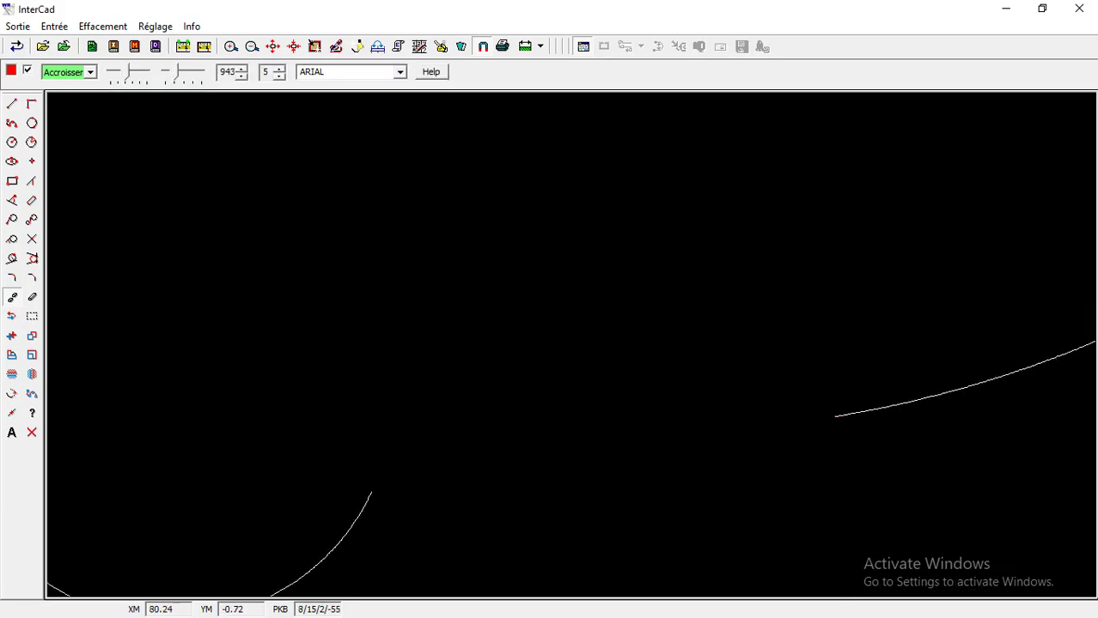
pyautogui.scroll(-1, 761, 419)
pyautogui.scroll(9, 757, 418)
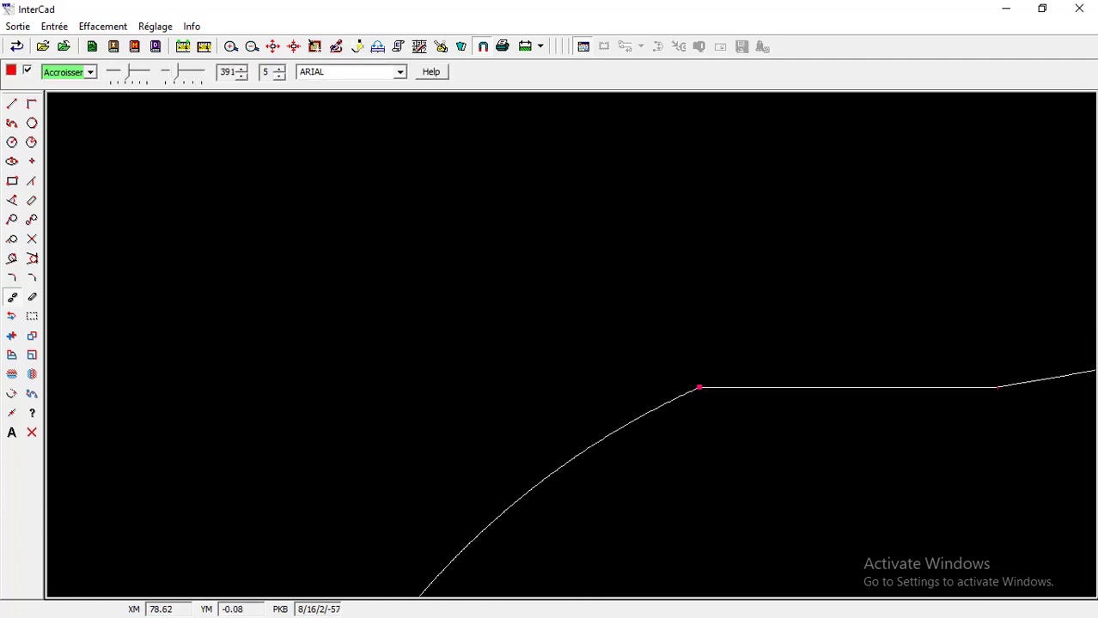
pyautogui.scroll(7, 788, 420)
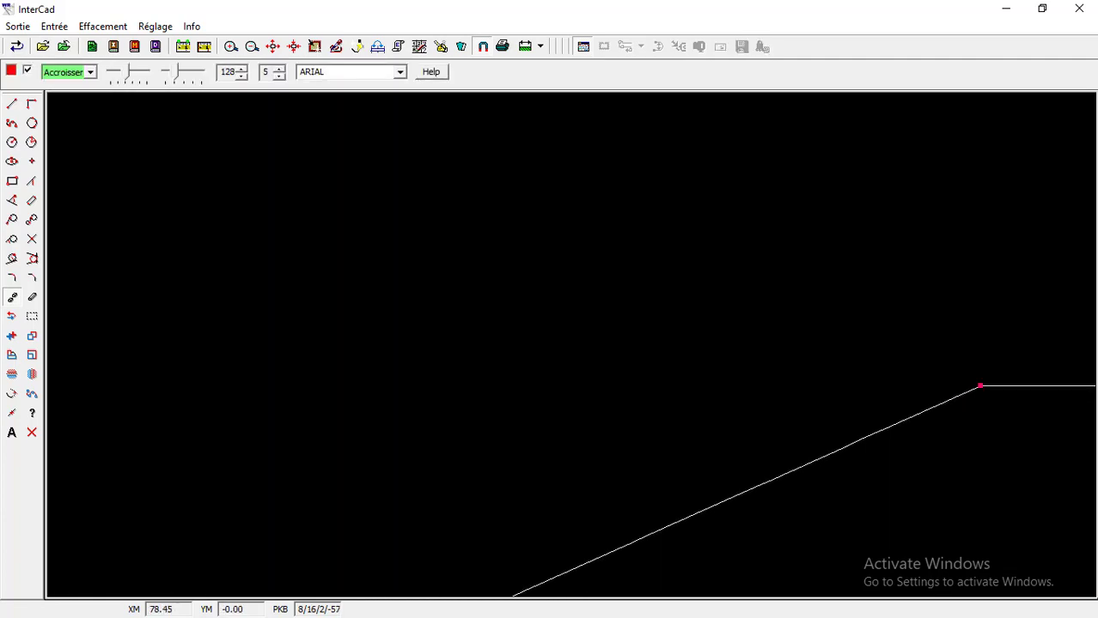
pyautogui.scroll(-7, 984, 404)
pyautogui.scroll(-9, 573, 425)
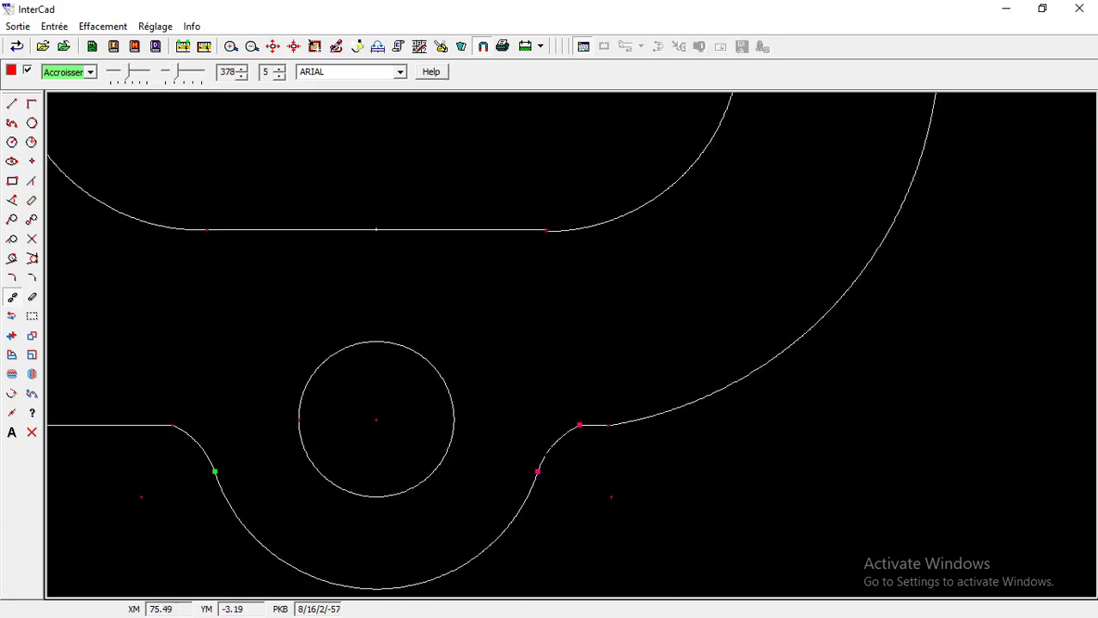
pyautogui.scroll(-6, 242, 481)
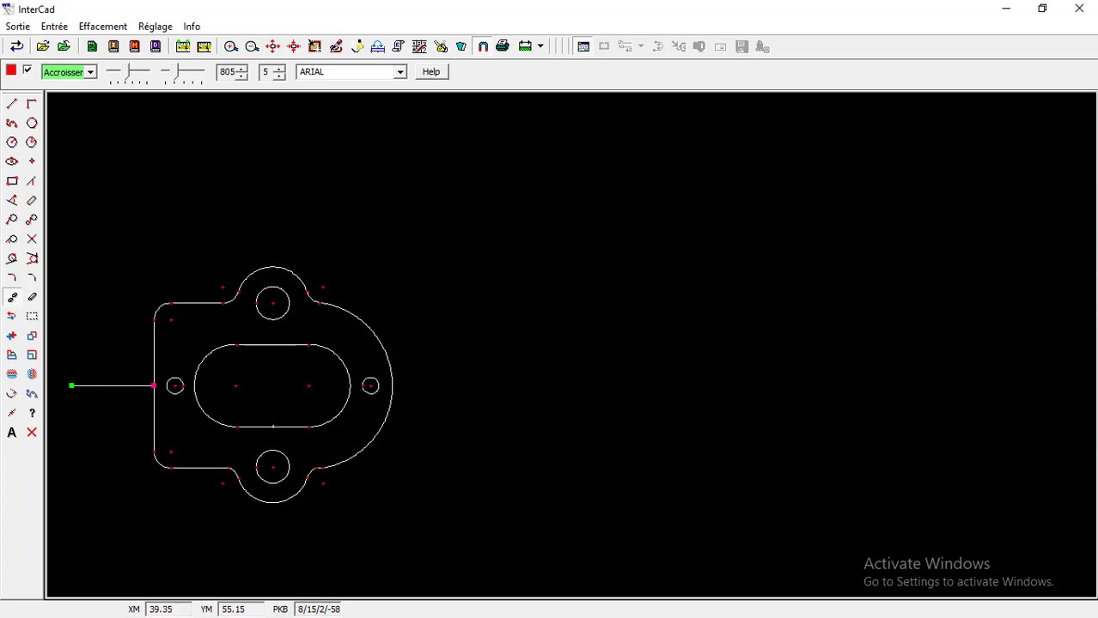
# Draw a circle of radius 30 centred on the slot's right arc centre.
pyautogui.scroll(1, 234, 356)
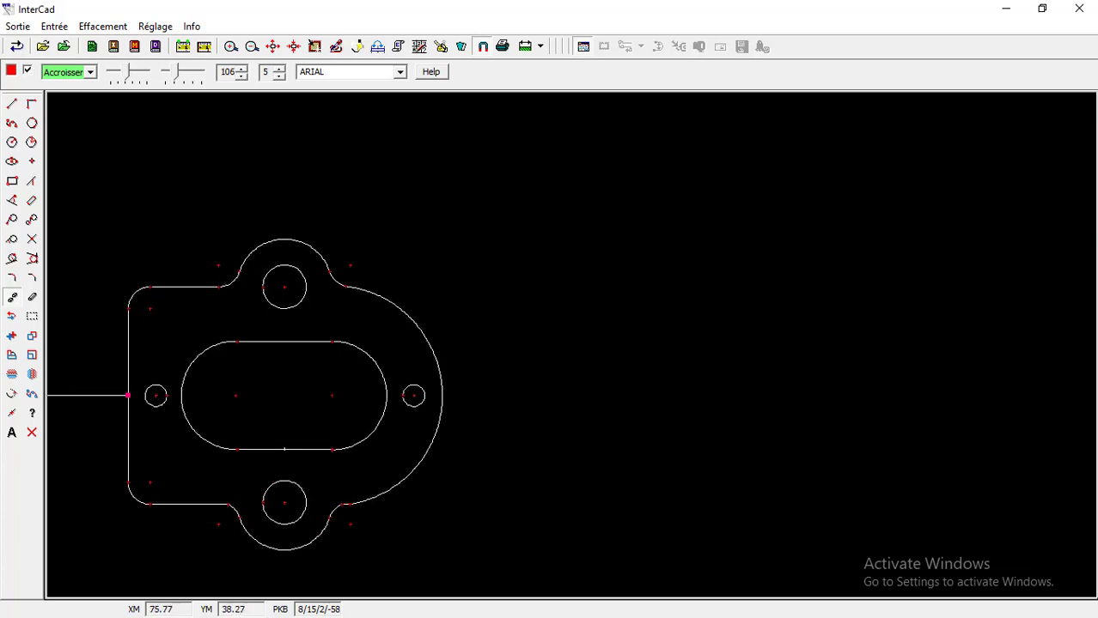
pyautogui.click(12, 143)
pyautogui.click(332, 396)
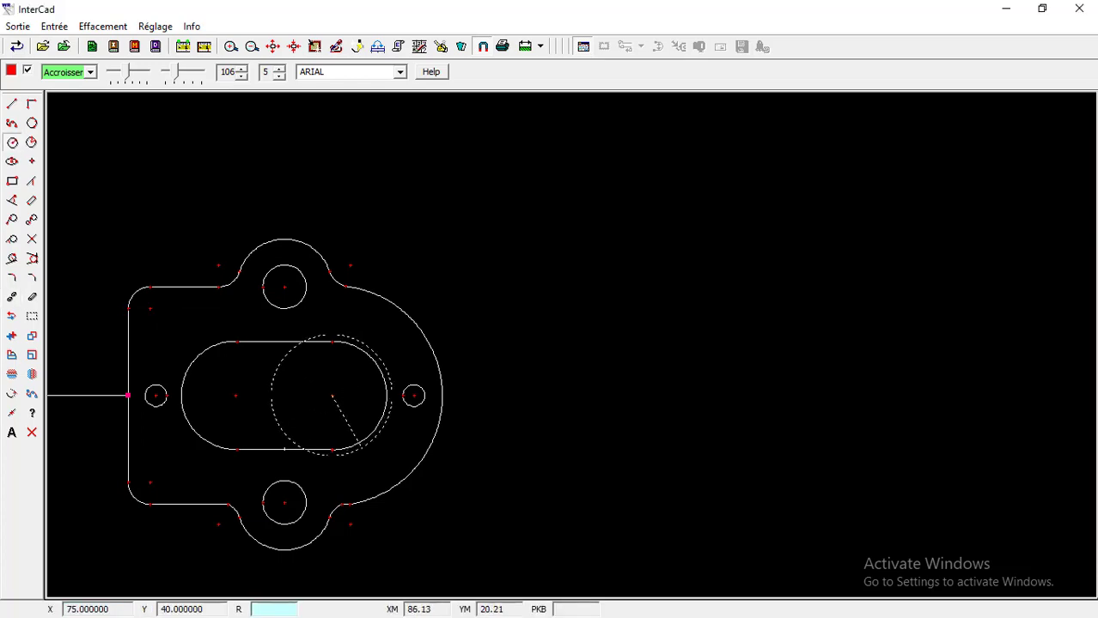
pyautogui.write('30')
pyautogui.press('Return')
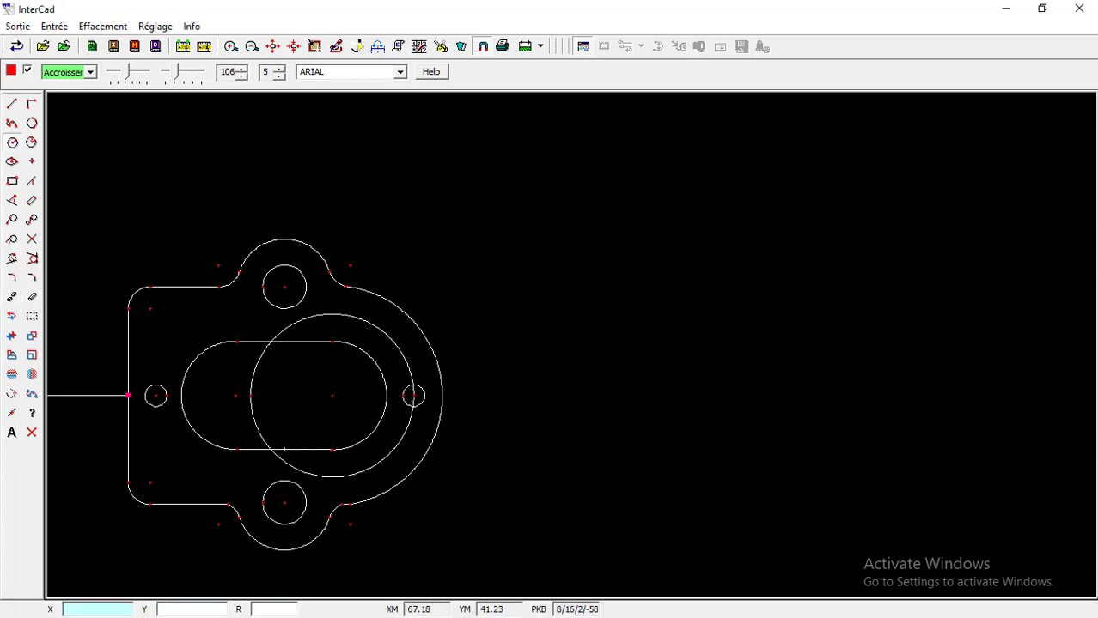
# Draw a vertical line from the slot's right arc centre with offsets X 0 and Y 30, and extend it downward past the circle.
pyautogui.click(12, 105)
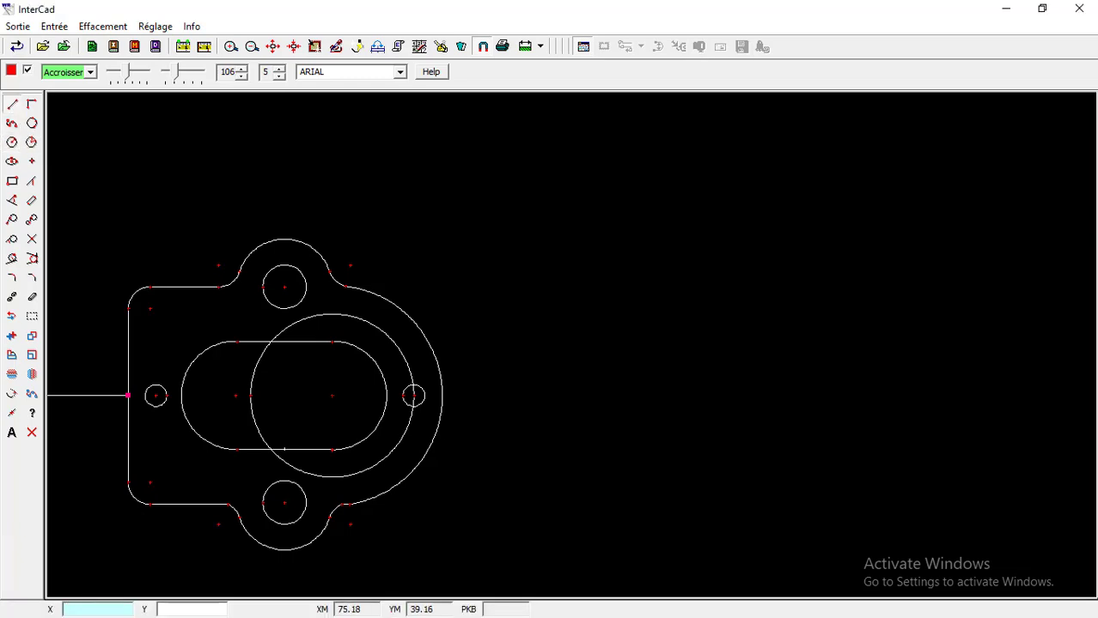
pyautogui.click(332, 396)
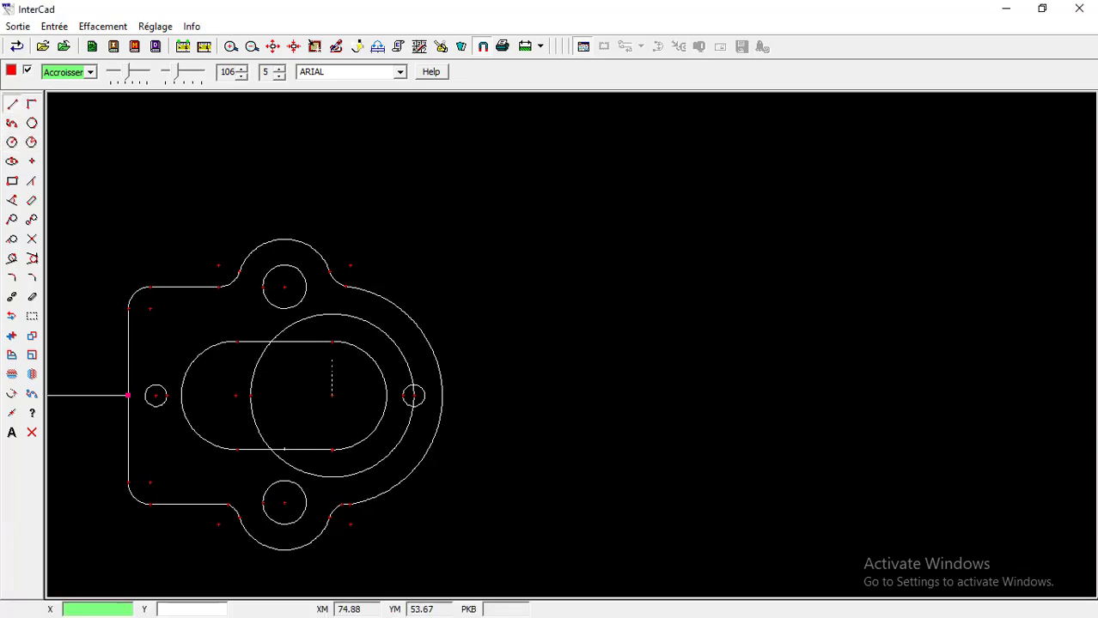
pyautogui.press('Return')
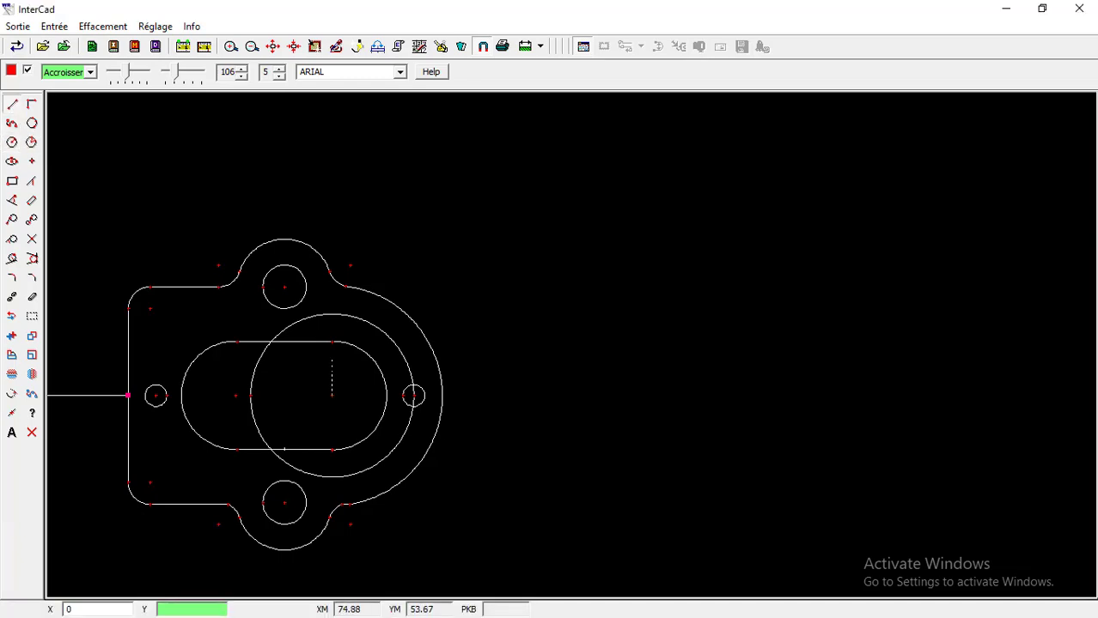
pyautogui.write('30')
pyautogui.press('Return')
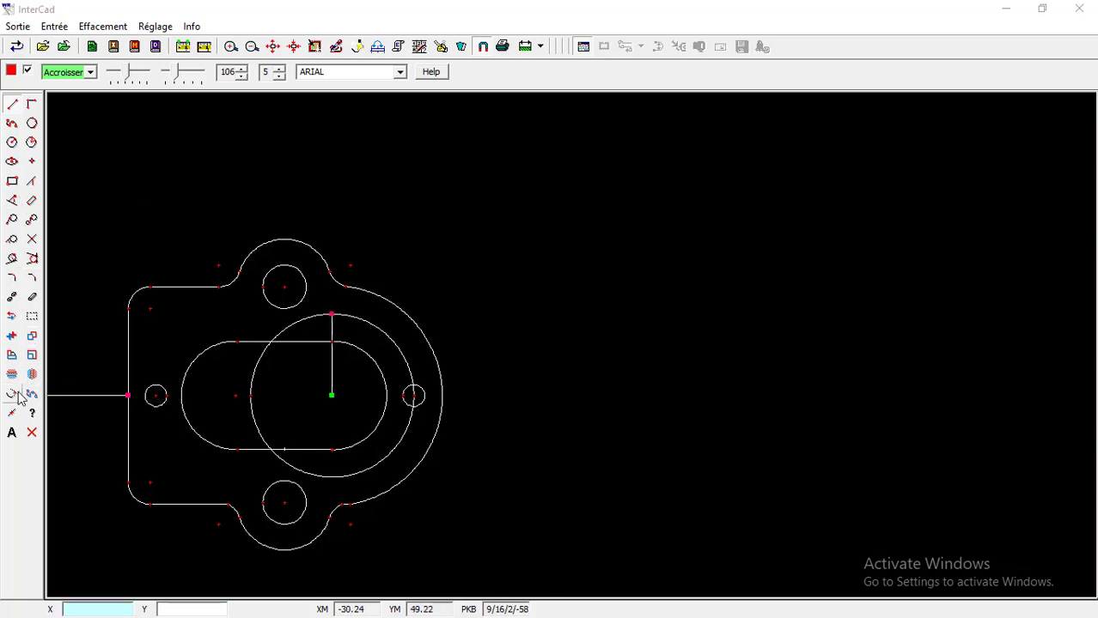
pyautogui.click(12, 393)
pyautogui.click(330, 380)
pyautogui.click(332, 483)
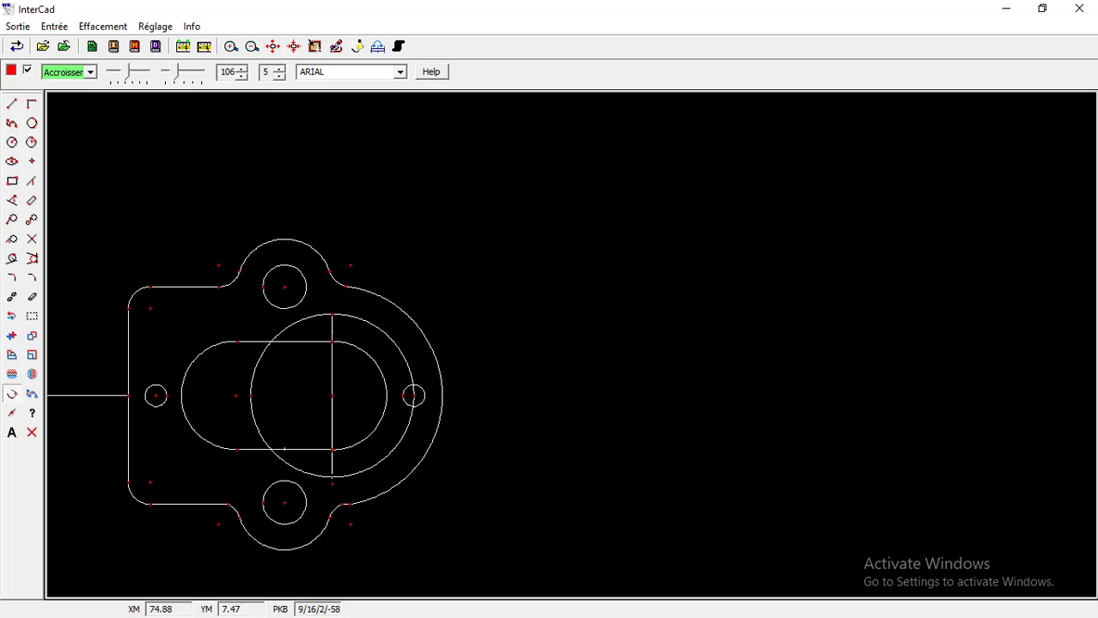
# Trim away the left half of the radius 30 circle and the vertical line's excess below it.
pyautogui.click(12, 298)
pyautogui.click(252, 397)
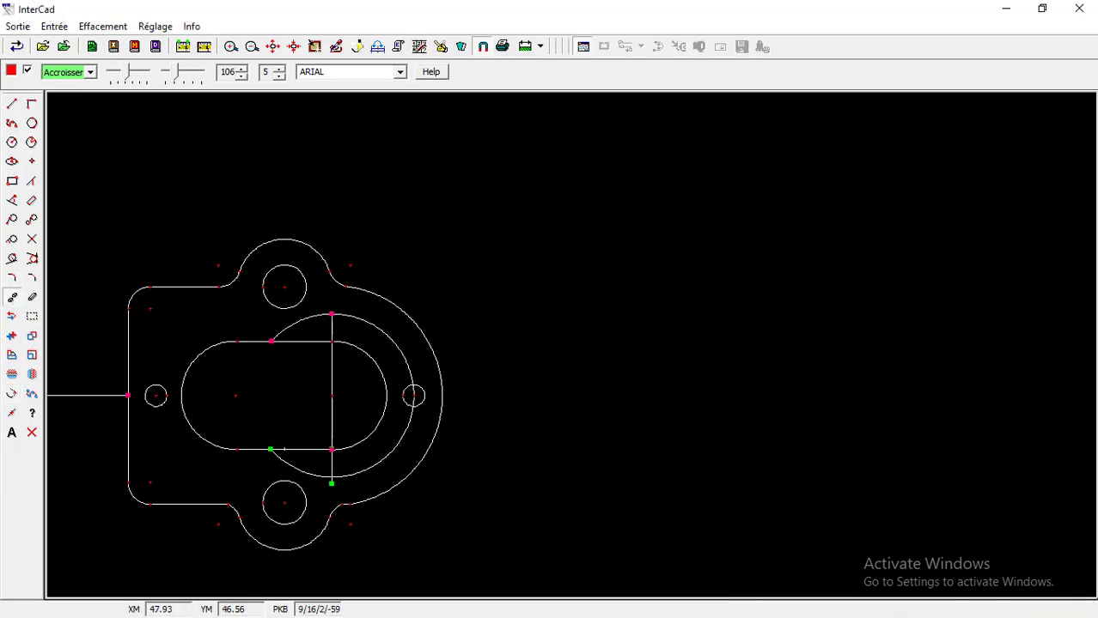
pyautogui.click(305, 319)
pyautogui.click(315, 476)
pyautogui.scroll(4, 325, 479)
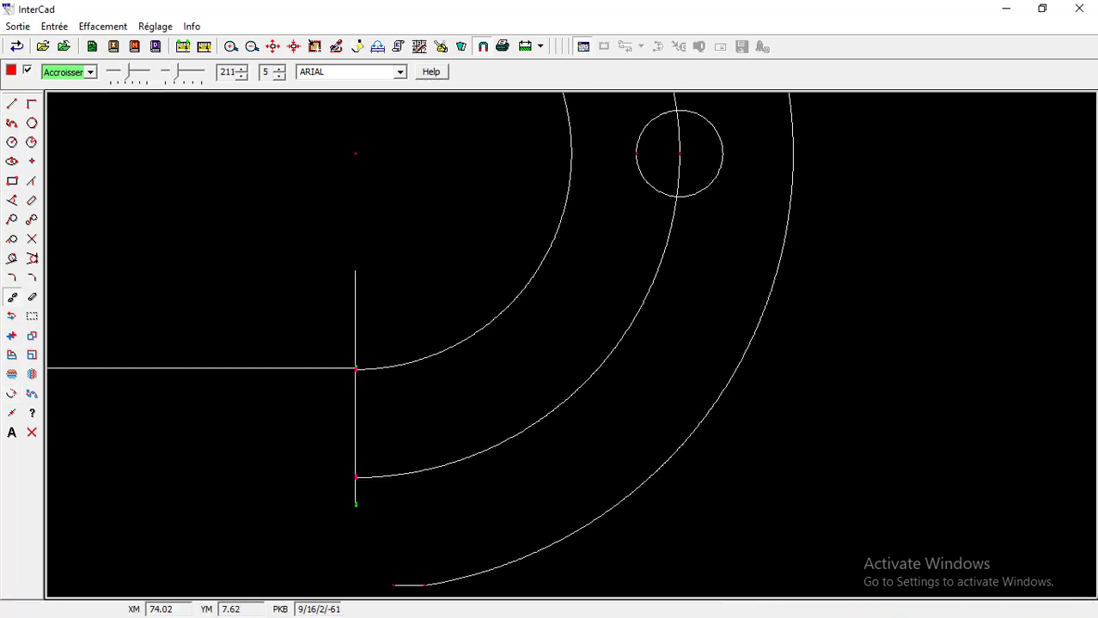
pyautogui.click(358, 477)
pyautogui.scroll(2, 387, 263)
pyautogui.scroll(-6, 326, 400)
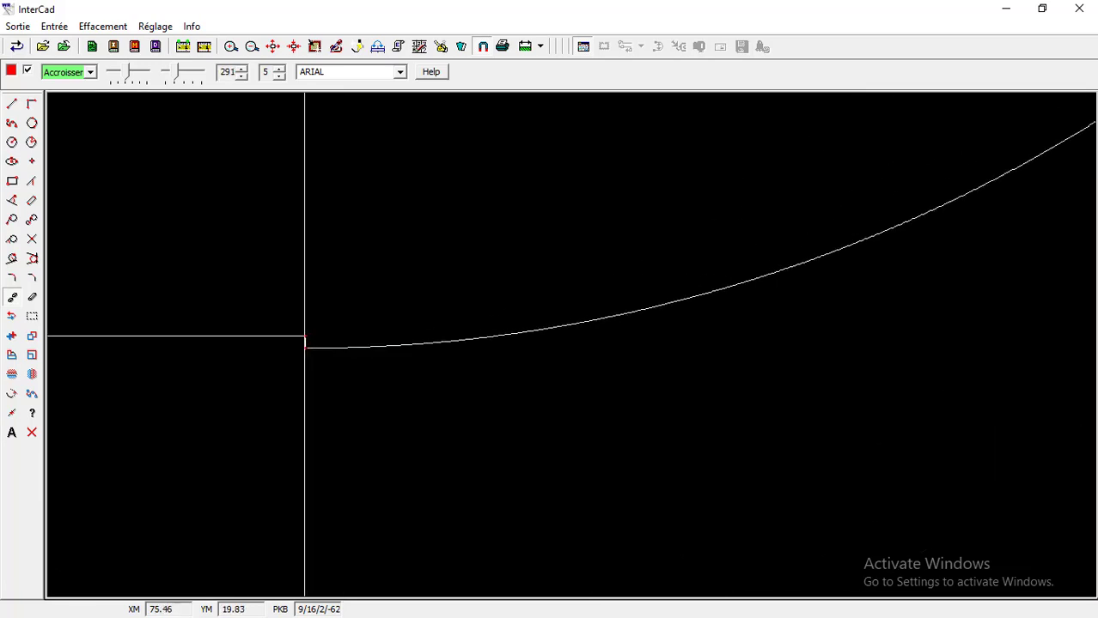
pyautogui.moveTo(324, 401); pyautogui.dragTo(347, 389, button='middle')
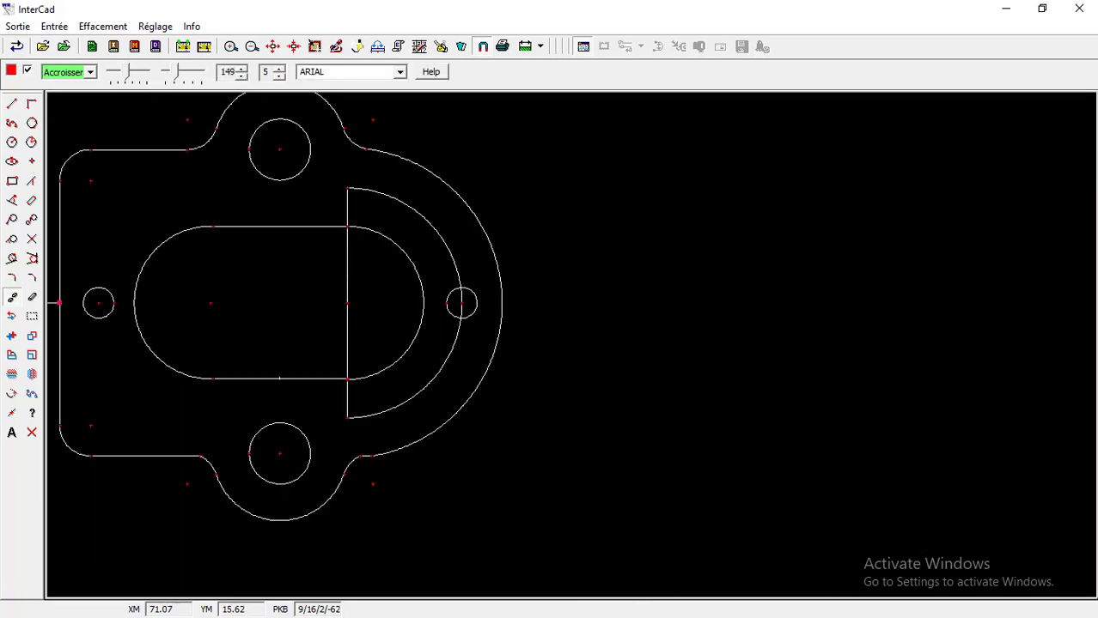
# Draw a circle of radius 4 at the upper and lower ends of the radius 30 arc.
pyautogui.click(12, 142)
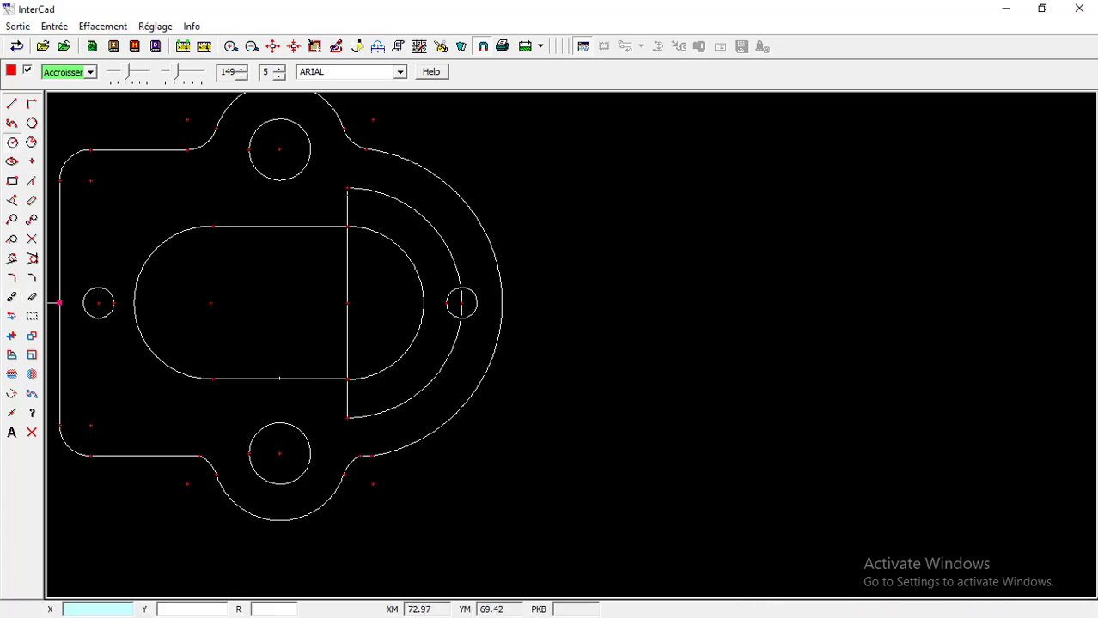
pyautogui.click(347, 189)
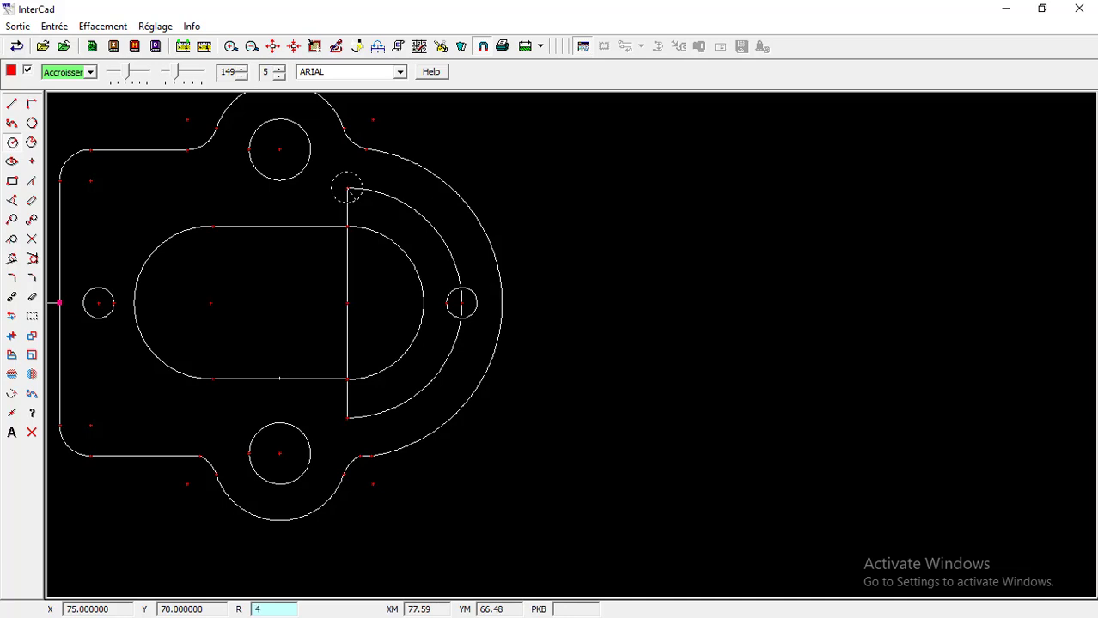
pyautogui.write('4')
pyautogui.press('Return')
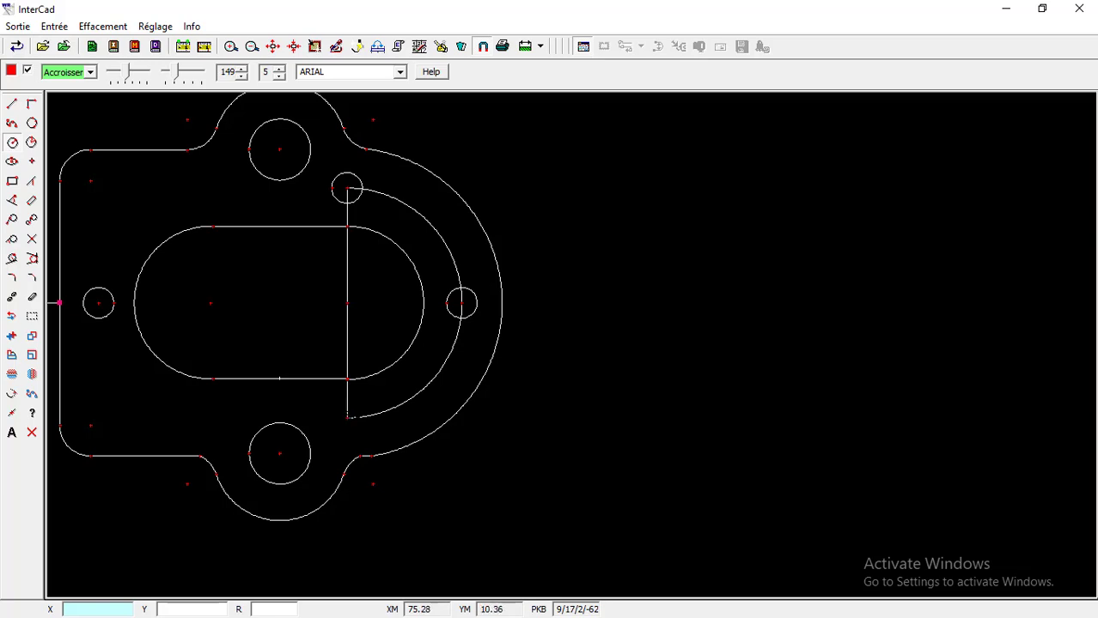
pyautogui.click(347, 417)
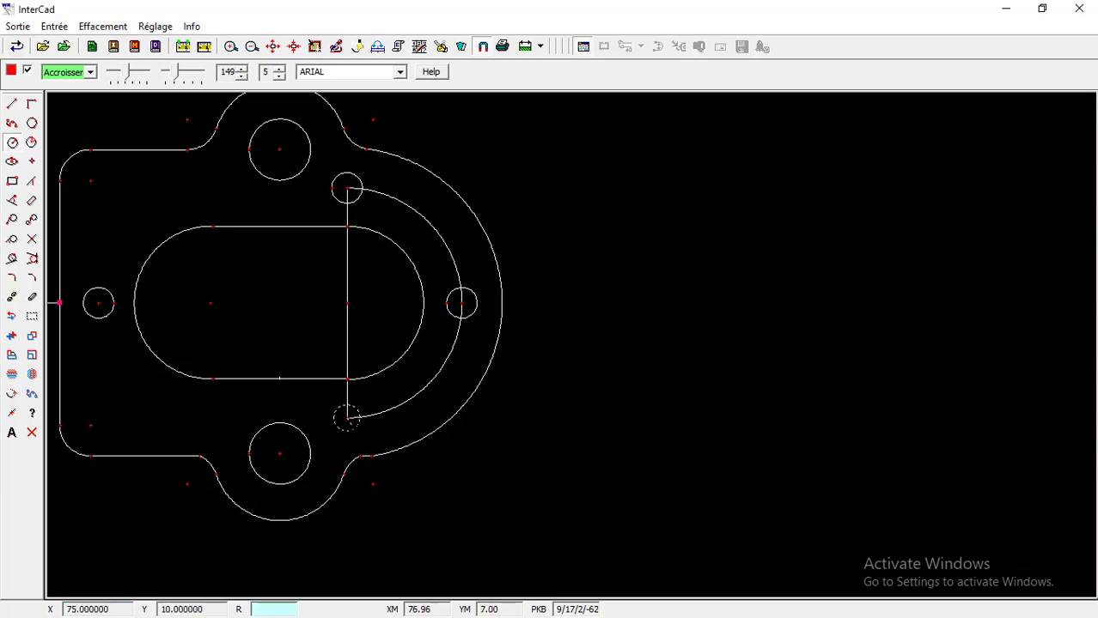
pyautogui.write('4')
pyautogui.press('Return')
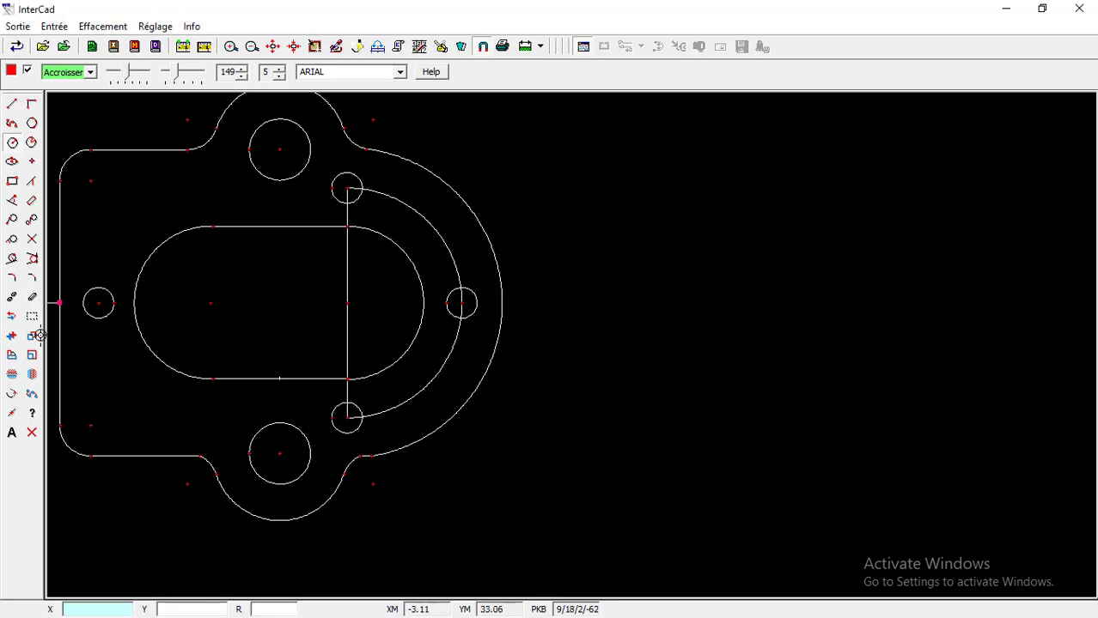
# Erase the radius 30 construction arc and the vertical construction line joining the two new small circles.
pyautogui.click(29, 301)
pyautogui.click(392, 409)
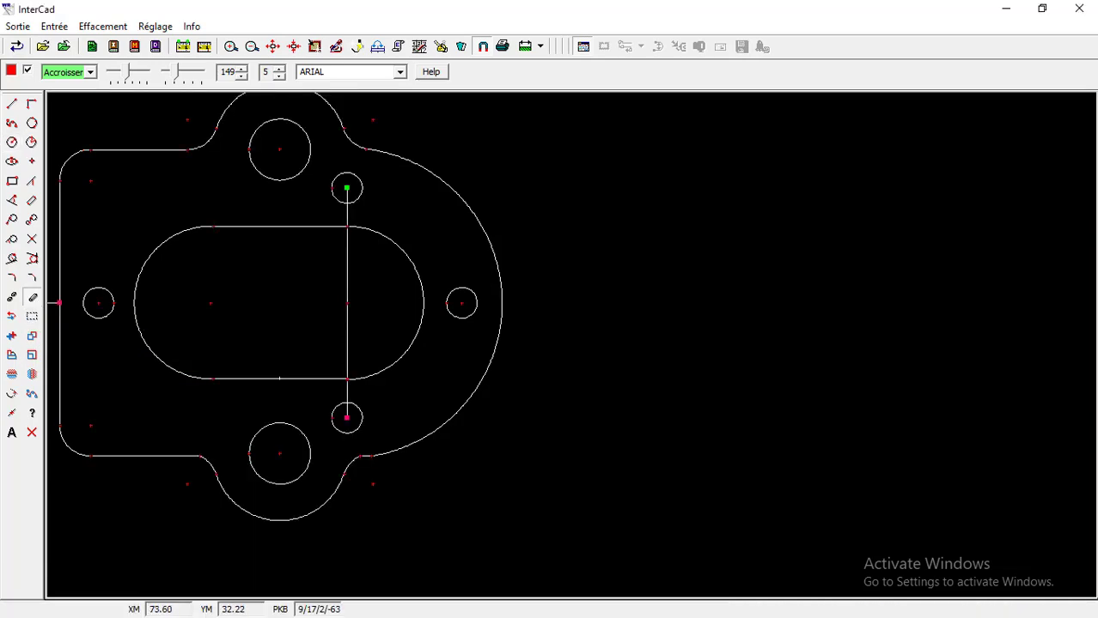
pyautogui.click(347, 330)
# Remove the slot's lower edge line and the short vertical segment joining it to the right arc.
pyautogui.scroll(20, 346, 383)
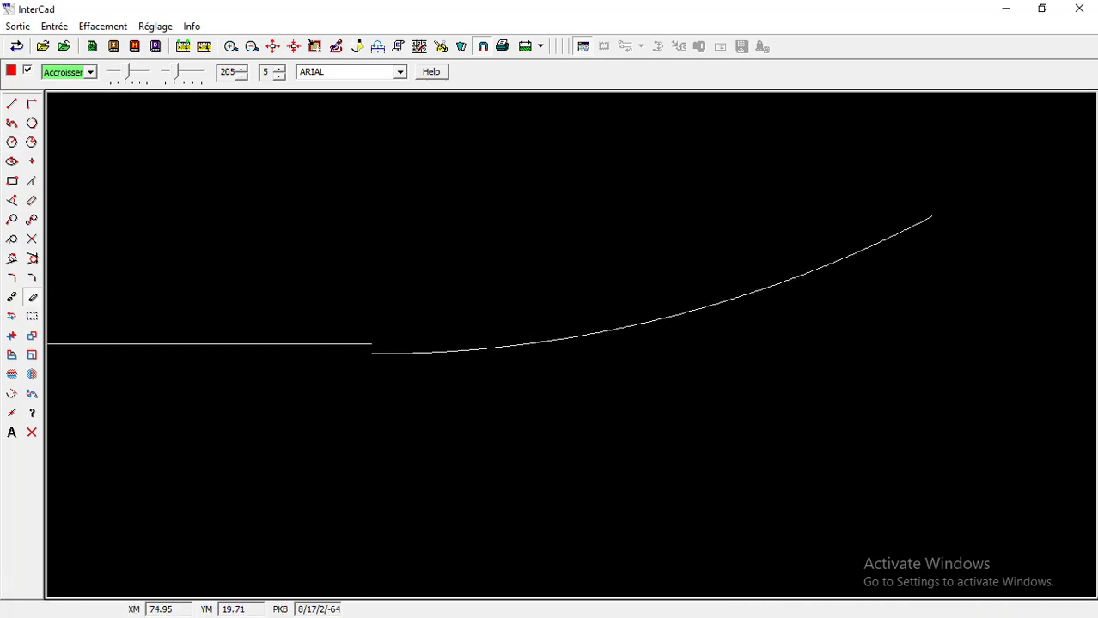
pyautogui.scroll(5, 377, 316)
pyautogui.scroll(-8, 376, 315)
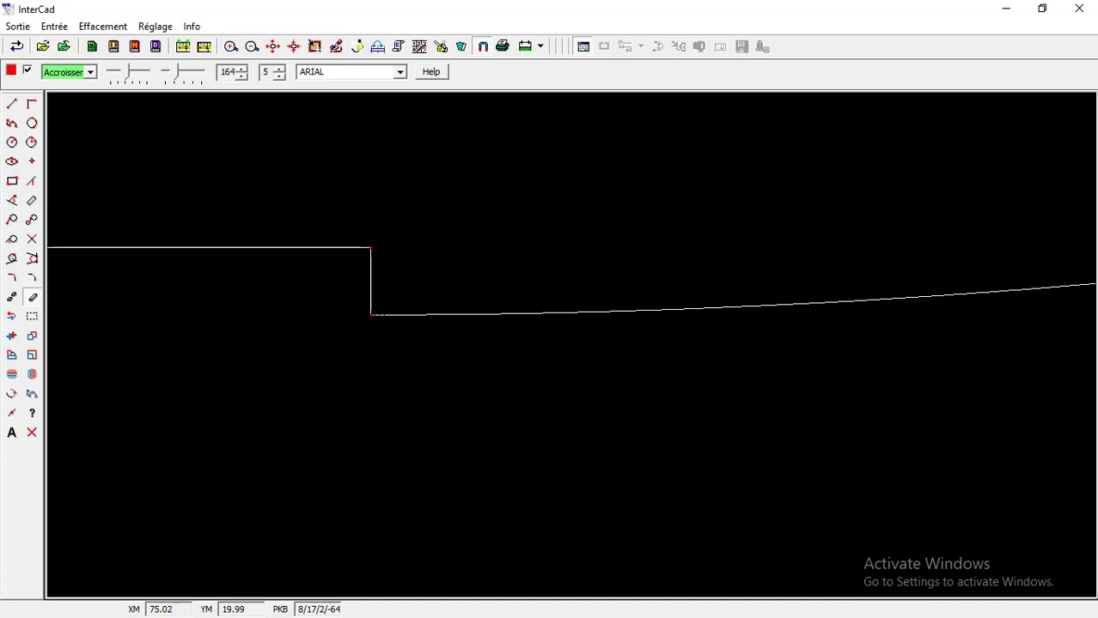
pyautogui.click(13, 298)
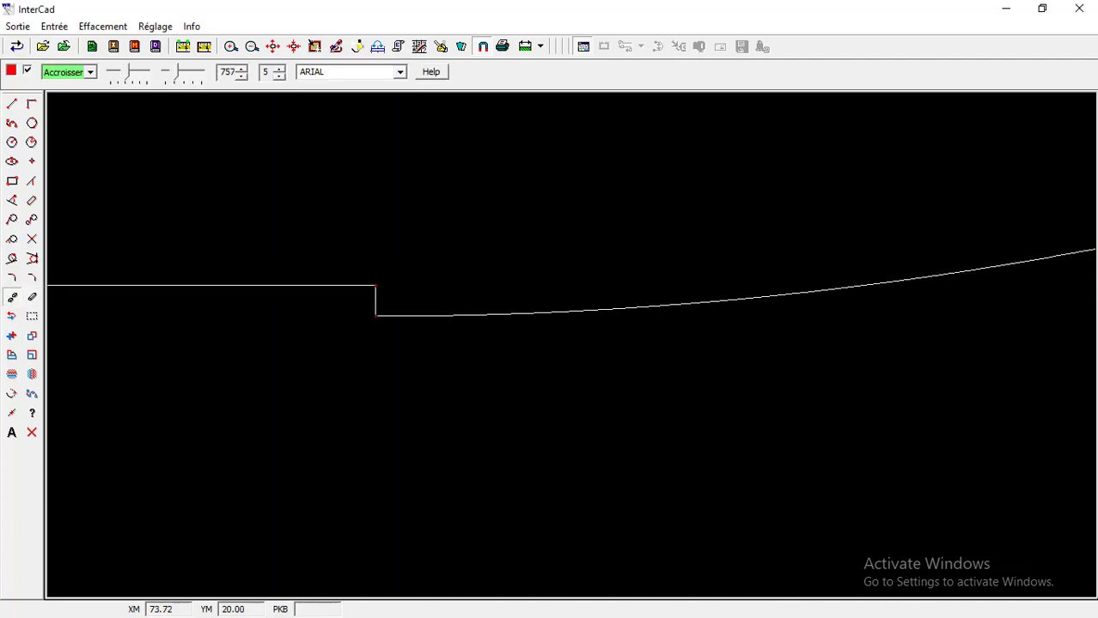
pyautogui.click(335, 289)
pyautogui.click(375, 301)
# Draw a horizontal line from the lower end of the slot's left arc and extend it past the right arc.
pyautogui.scroll(-15, 339, 321)
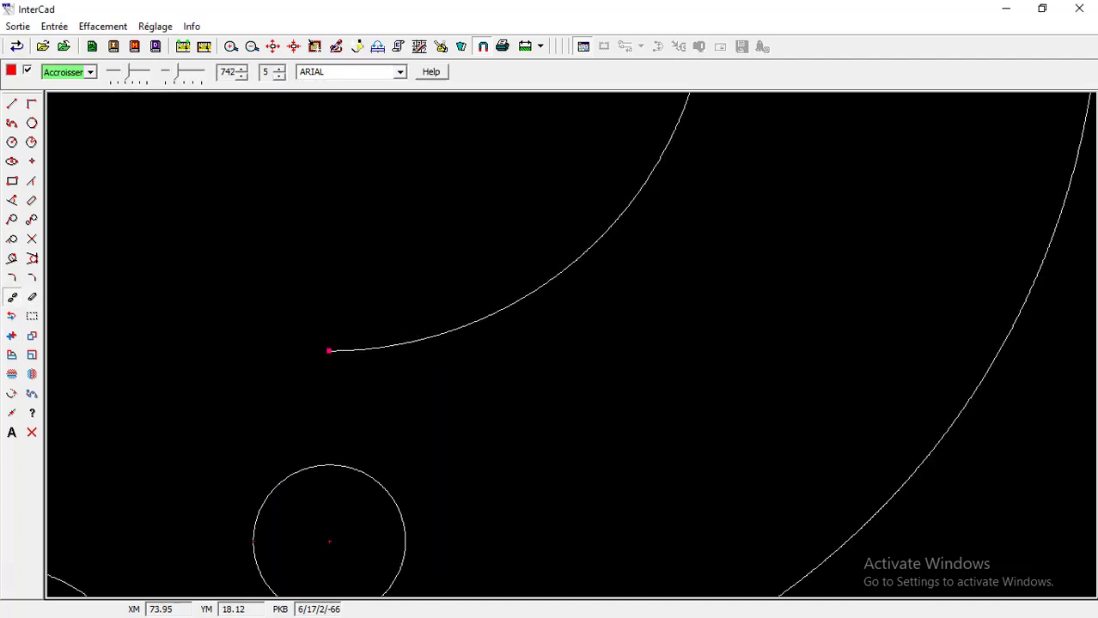
pyautogui.scroll(-5, 340, 344)
pyautogui.scroll(7, 345, 344)
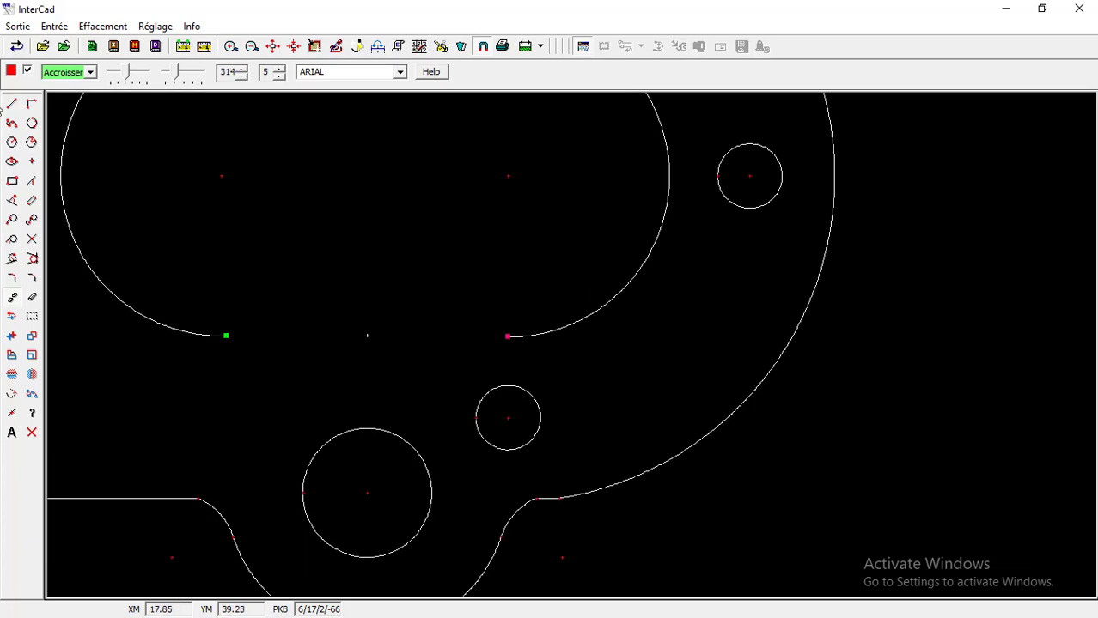
pyautogui.click(19, 107)
pyautogui.click(226, 336)
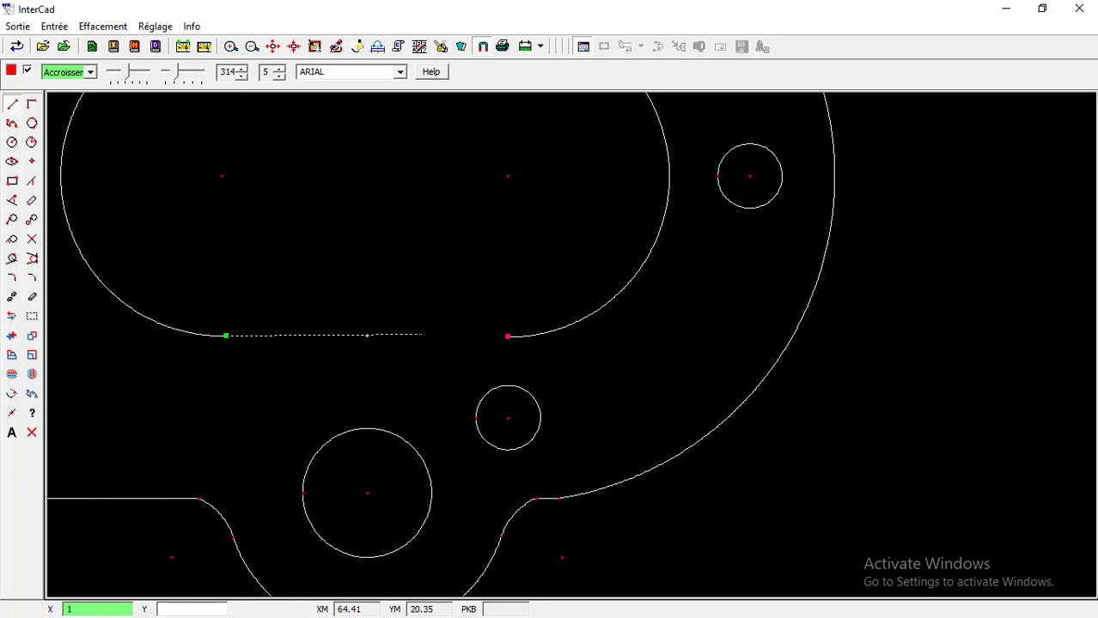
pyautogui.press('Return')
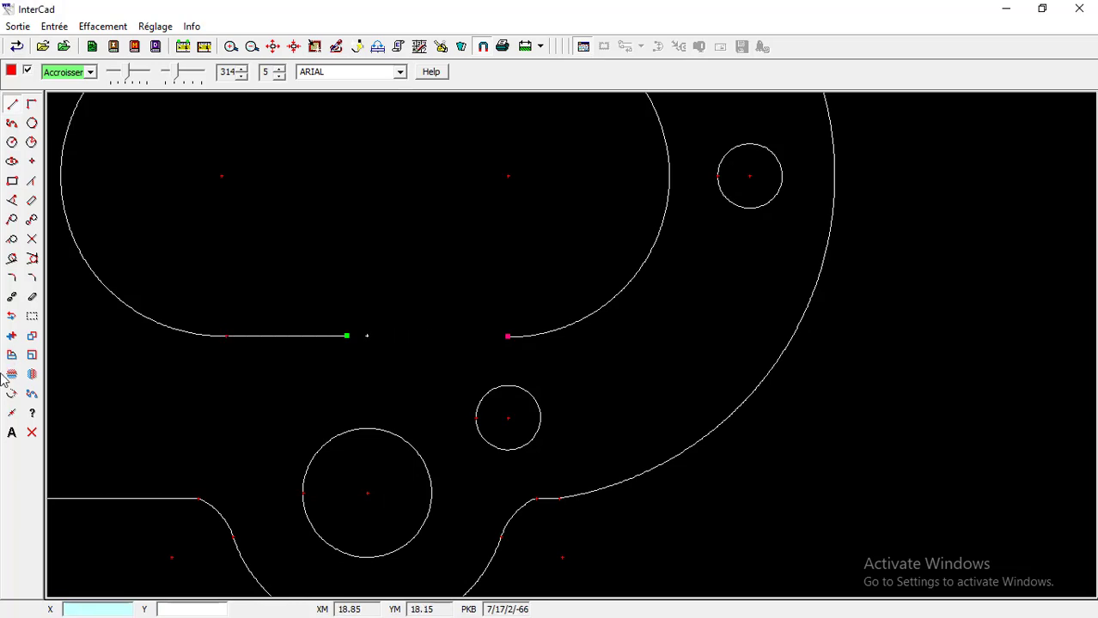
pyautogui.click(318, 336)
pyautogui.click(691, 351)
# Trim the excess line and arc stub beyond the intersection of the slot's lower edge and right arc.
pyautogui.scroll(4, 509, 335)
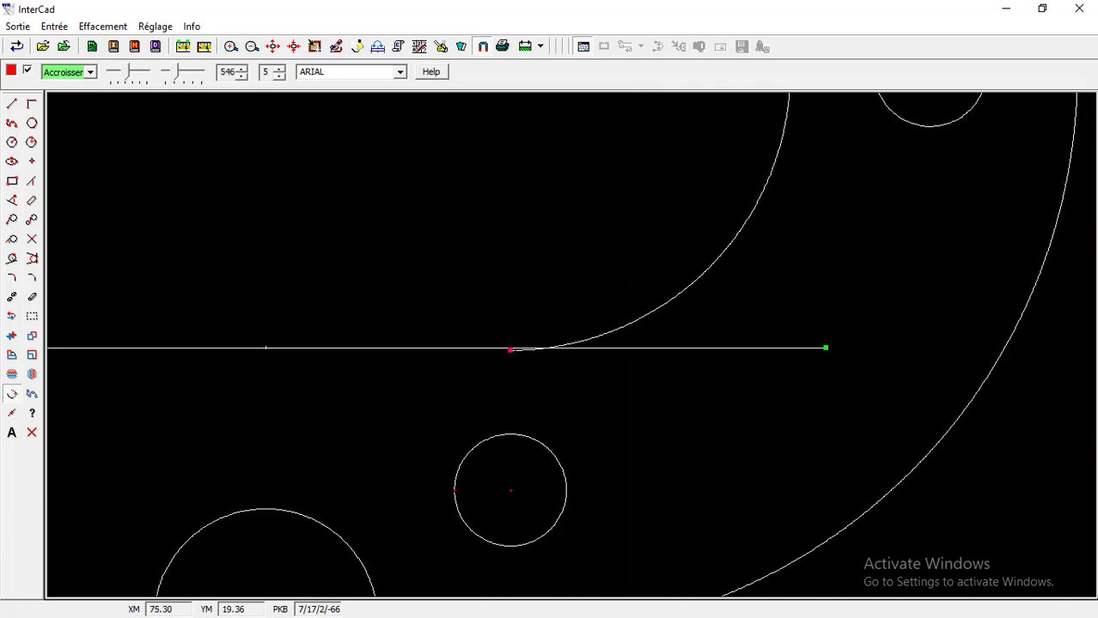
pyautogui.scroll(1, 505, 341)
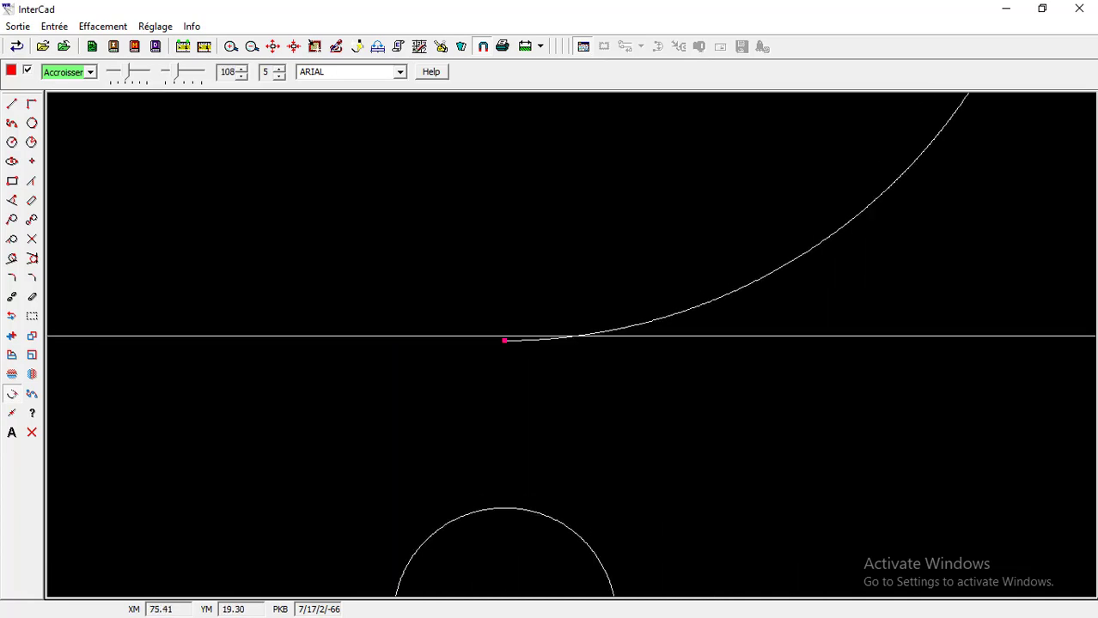
pyautogui.click(12, 297)
pyautogui.click(574, 336)
pyautogui.scroll(-15, 554, 403)
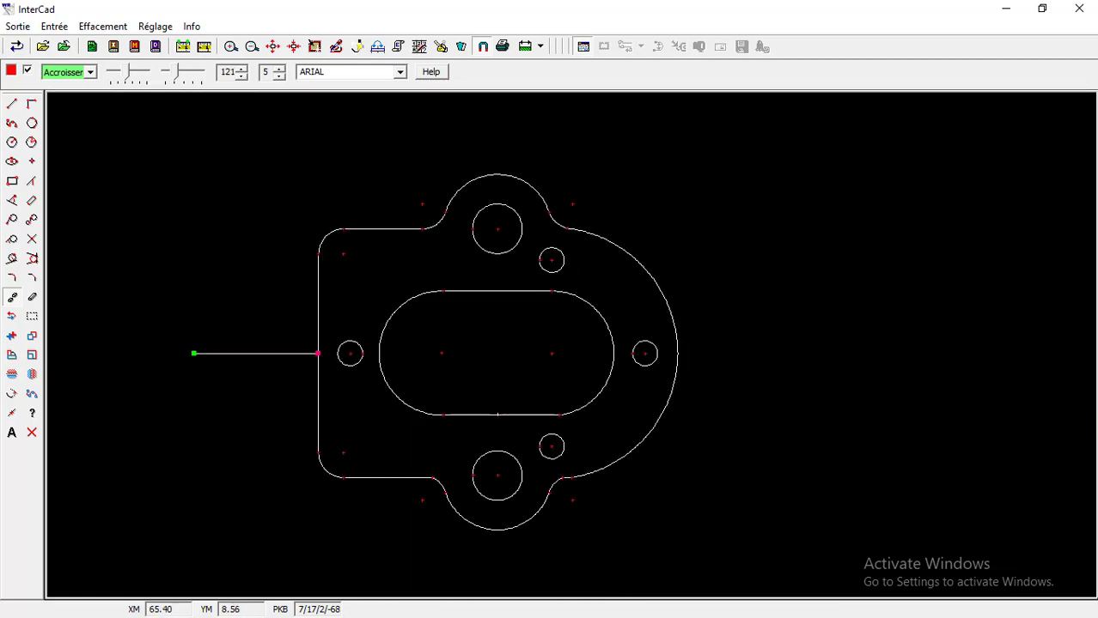
# Draw a vertical construction line from the lower large hole's centre with offsets X 0 and Y 40.
pyautogui.scroll(3, 498, 475)
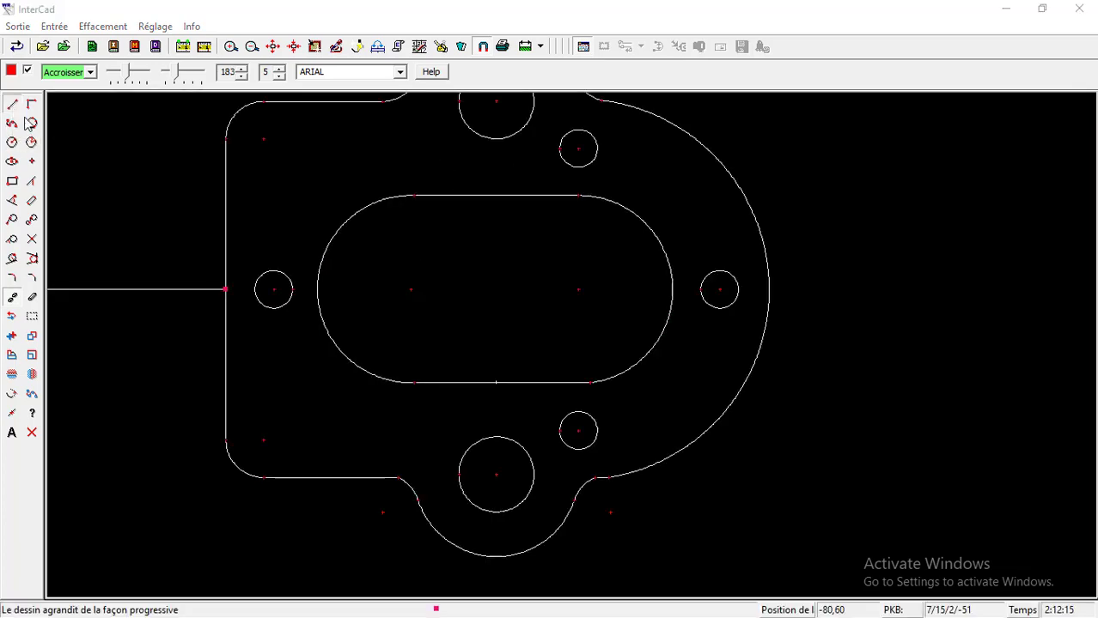
pyautogui.click(496, 474)
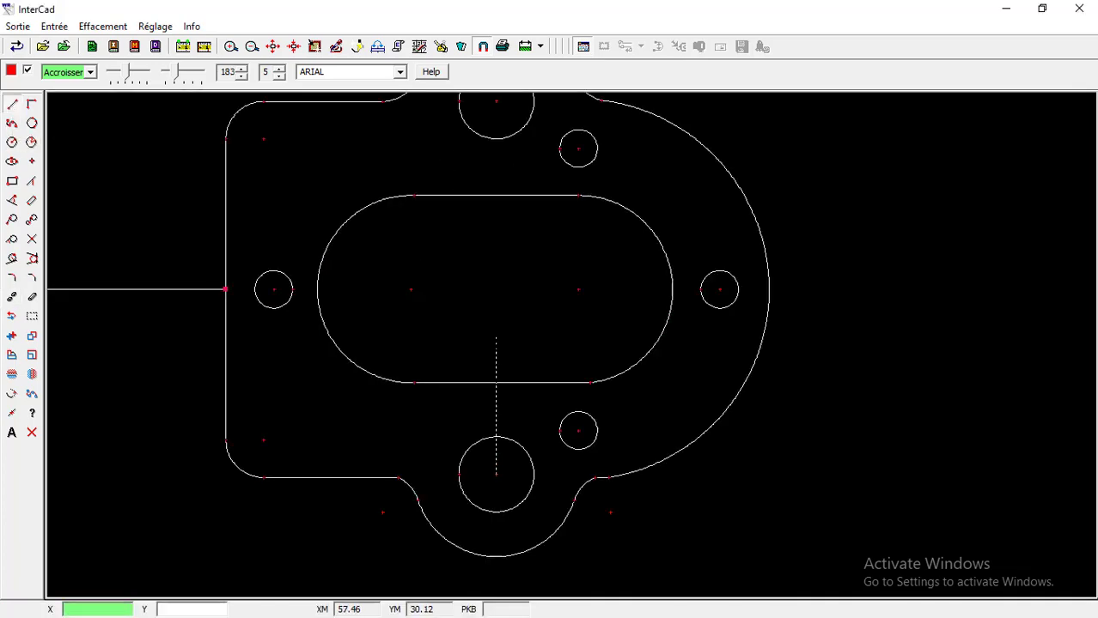
pyautogui.write('0')
pyautogui.press('Return')
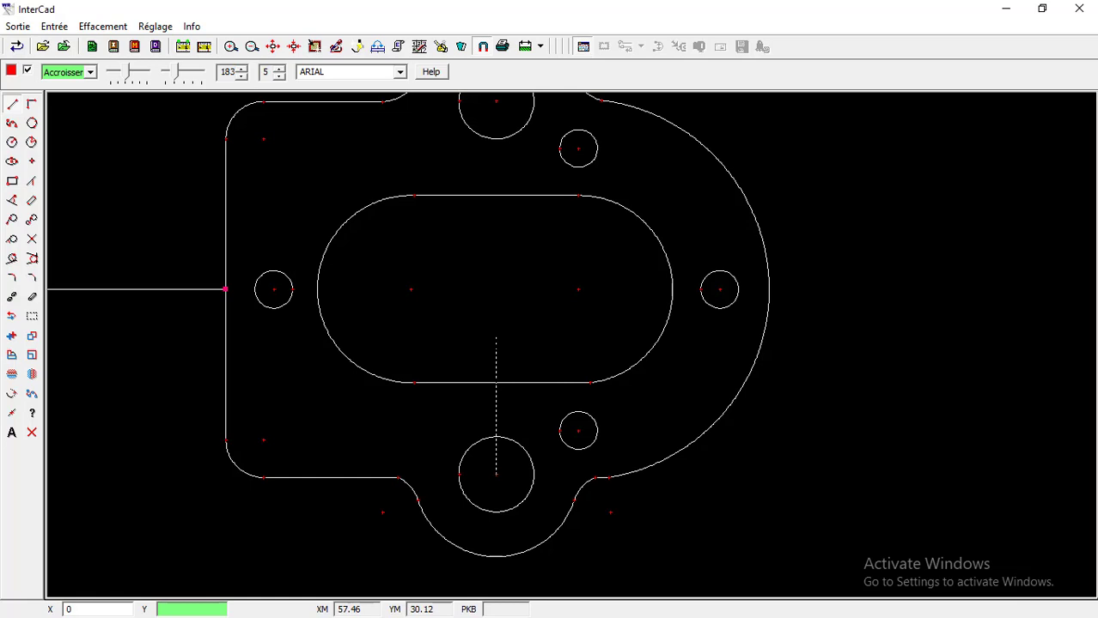
pyautogui.write('40')
pyautogui.press('Return')
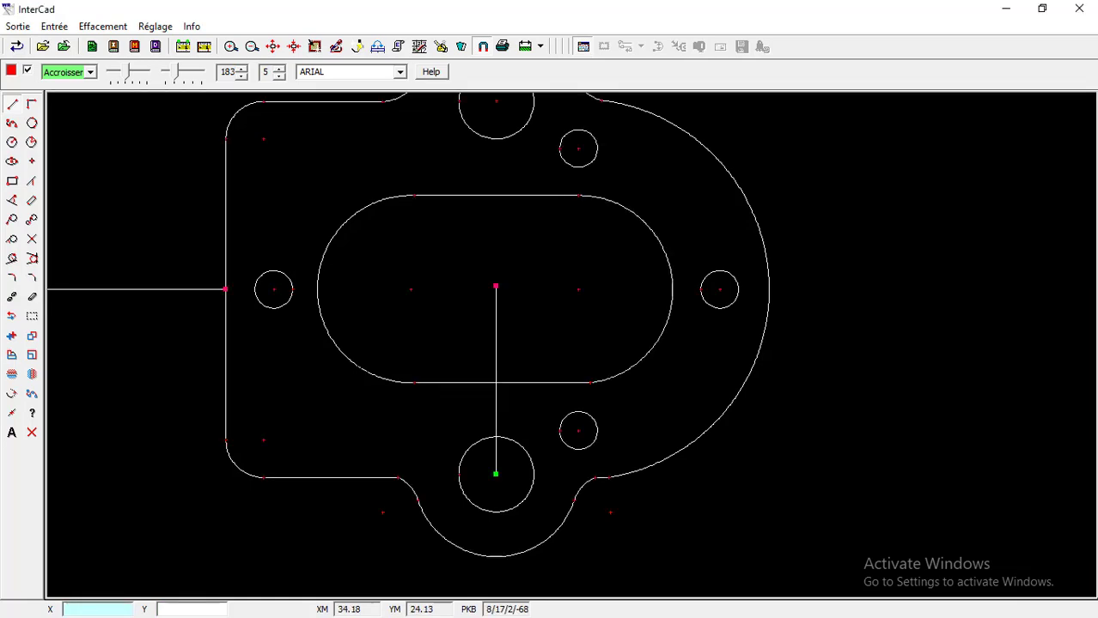
# Mirror the two small holes above and below the slot's right end about the vertical construction line.
pyautogui.click(32, 316)
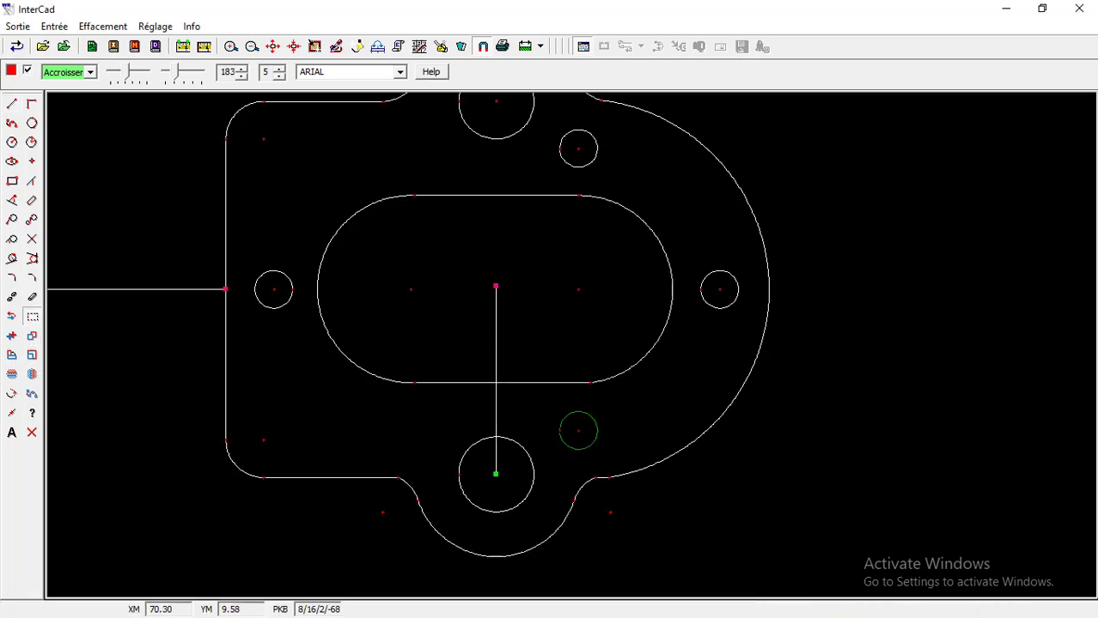
pyautogui.click(588, 159)
pyautogui.click(14, 374)
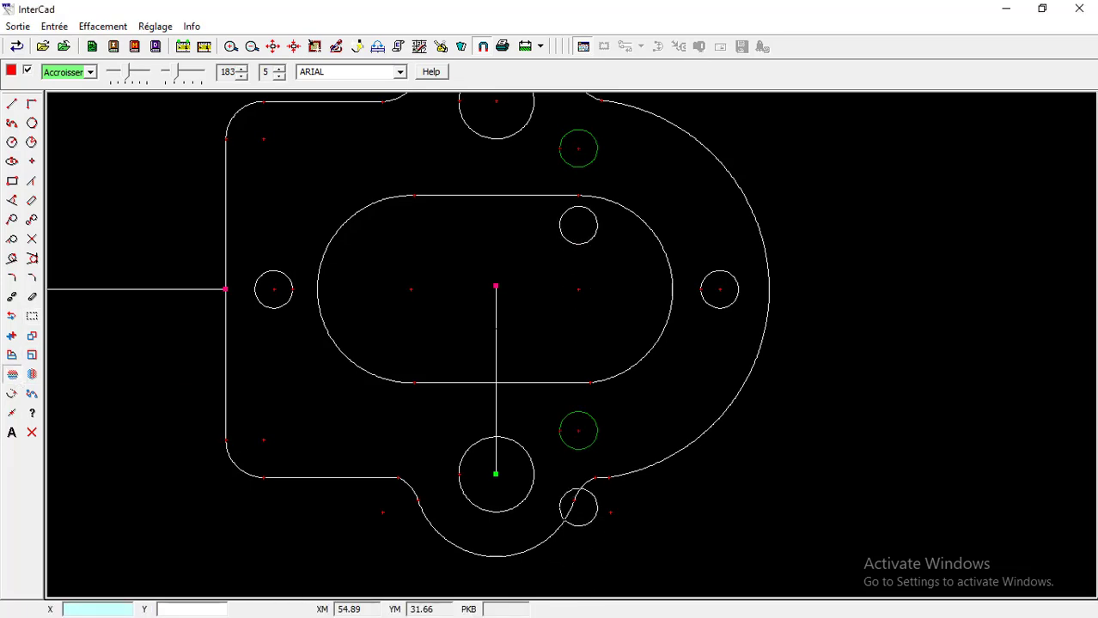
pyautogui.click(31, 375)
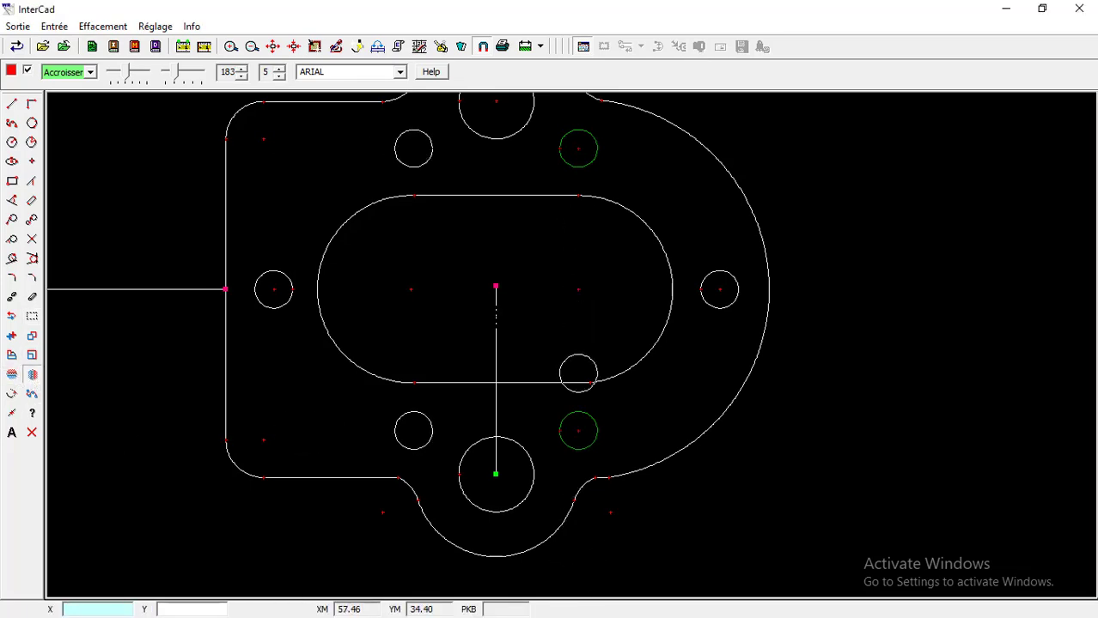
pyautogui.click(495, 316)
pyautogui.scroll(-3, 437, 359)
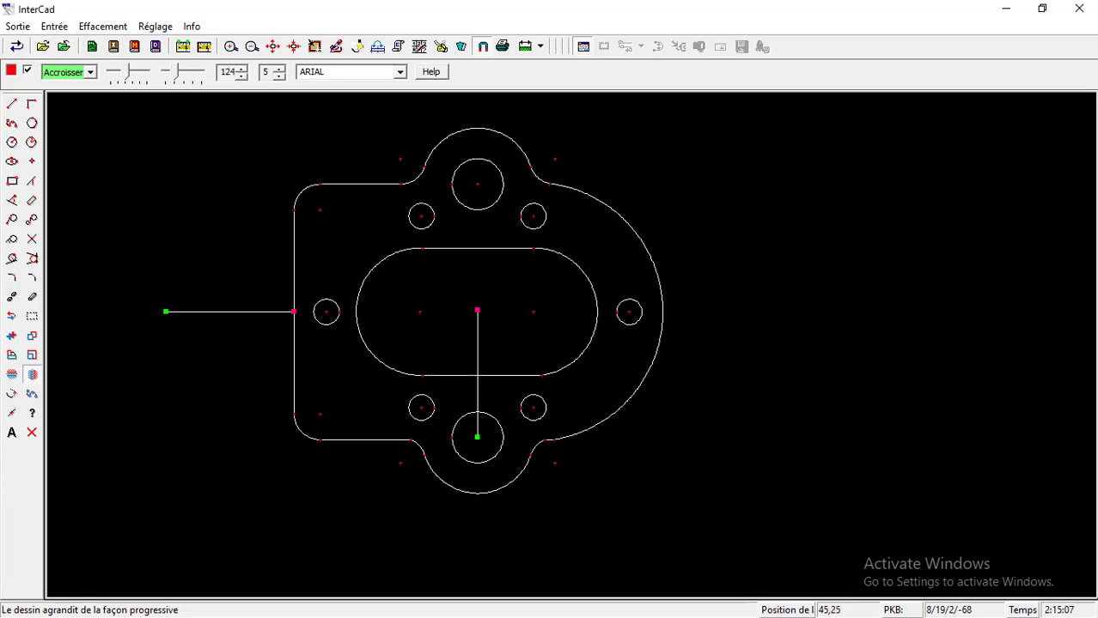
# Erase the horizontal construction line outside the plate and the vertical construction line used for mirroring.
pyautogui.click(32, 296)
pyautogui.click(193, 312)
pyautogui.scroll(-3, 193, 312)
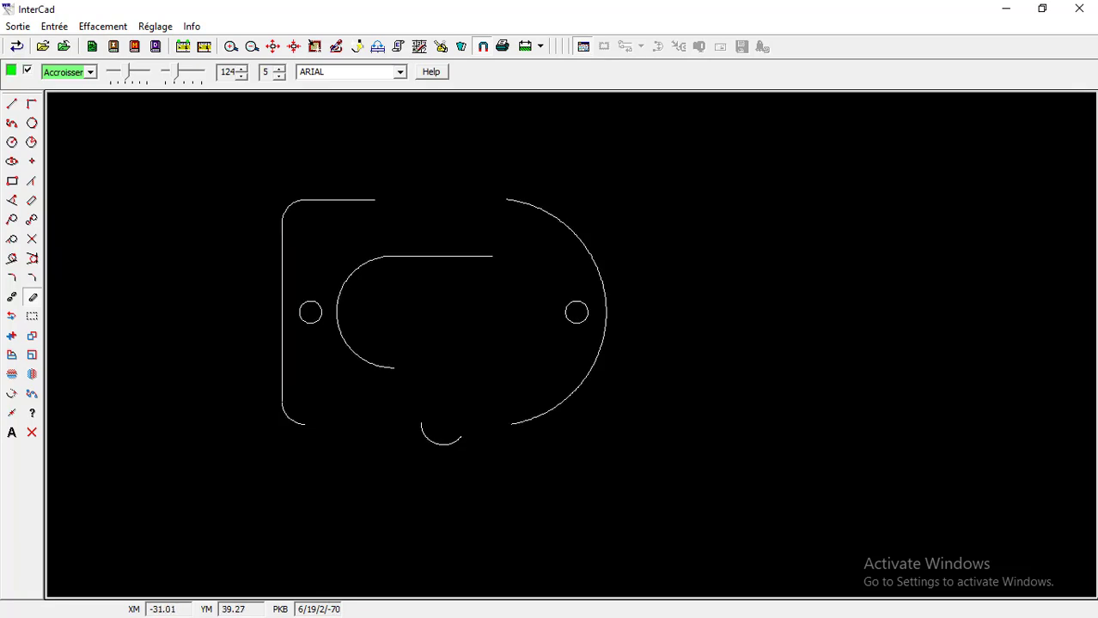
# Try to set the cutting order starting with the upper large hole, going around the small holes, and ending with the outer contour.
pyautogui.click(34, 435)
pyautogui.click(547, 370)
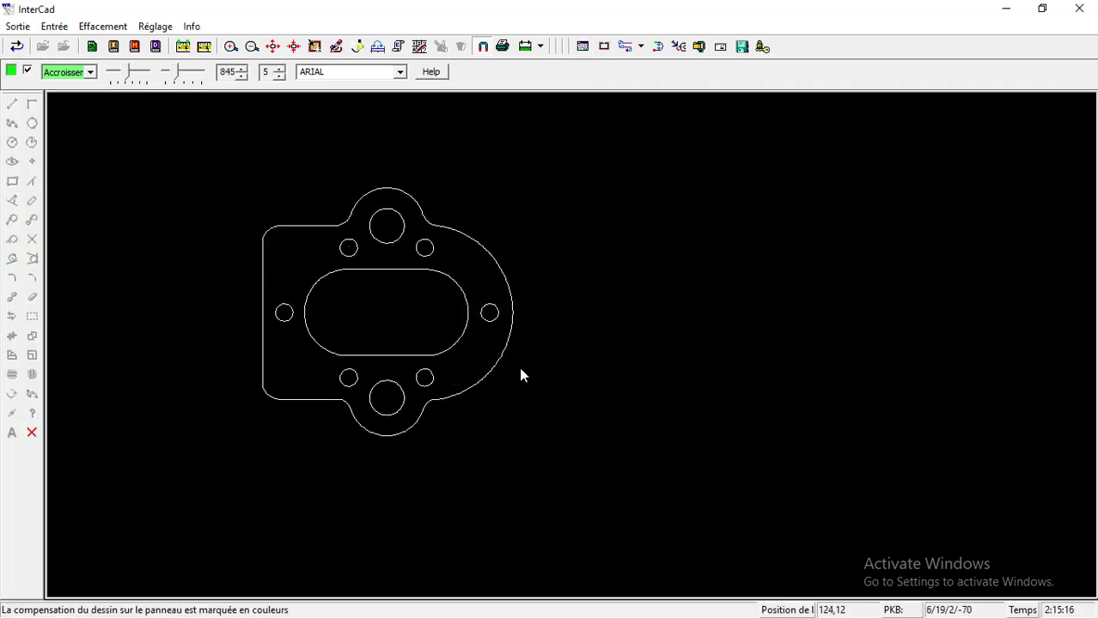
pyautogui.click(625, 46)
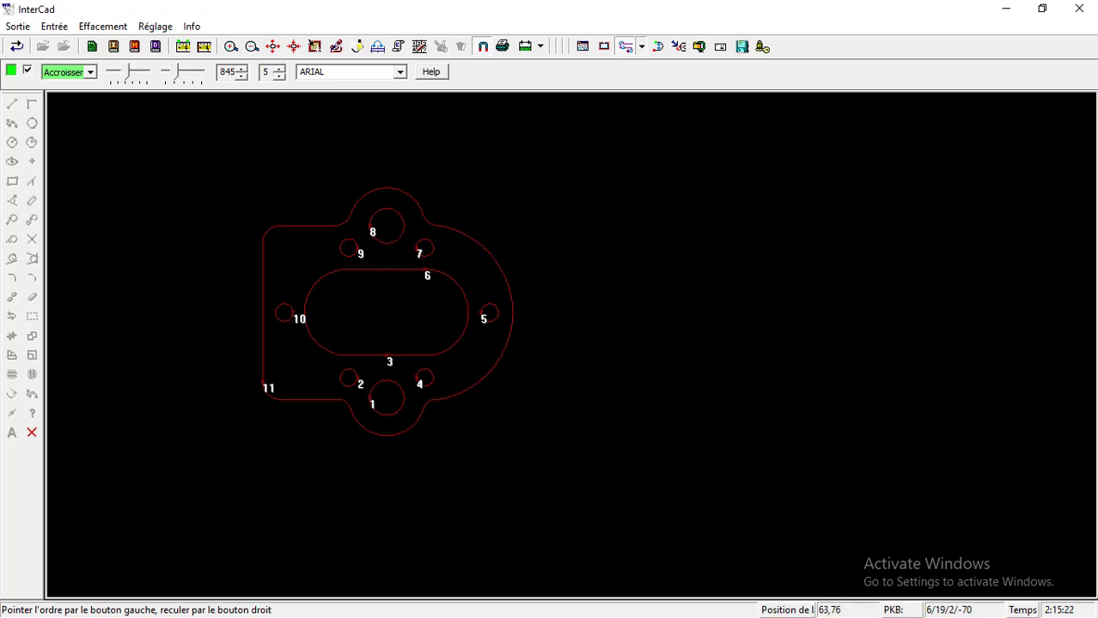
pyautogui.click(371, 227)
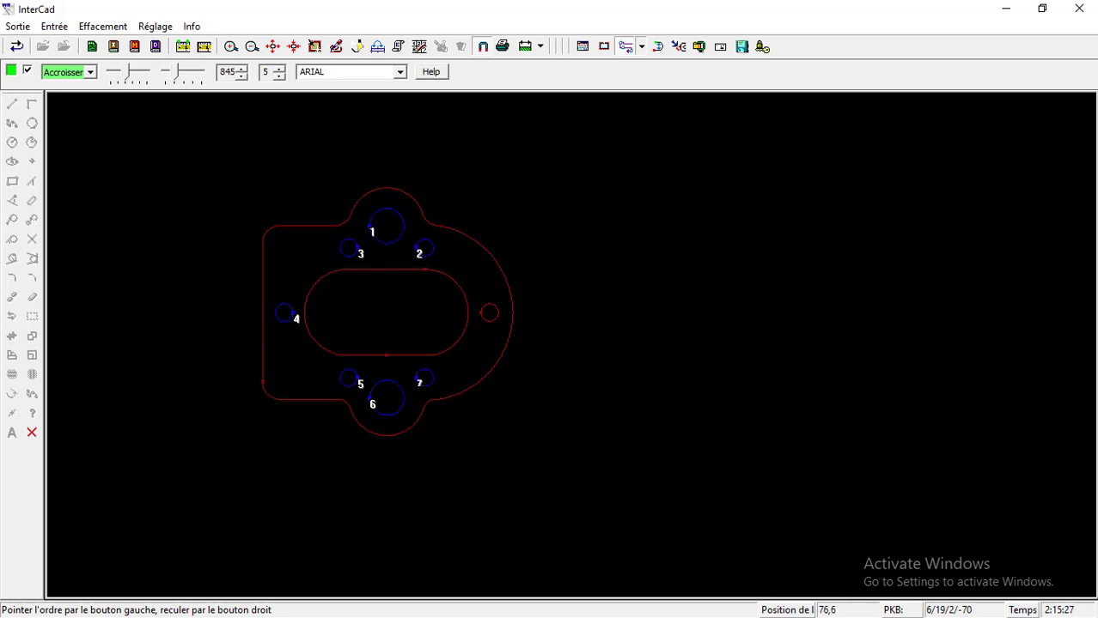
pyautogui.click(488, 318)
pyautogui.click(459, 335)
pyautogui.click(482, 379)
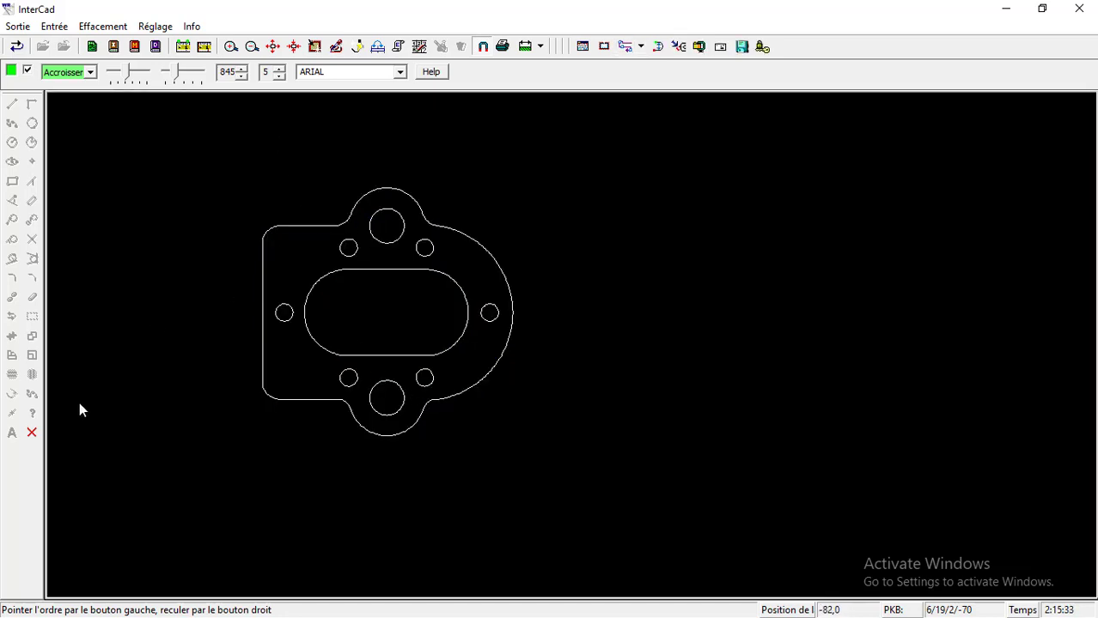
# Return to drawing mode and delete the leftover isolated points.
pyautogui.click(32, 433)
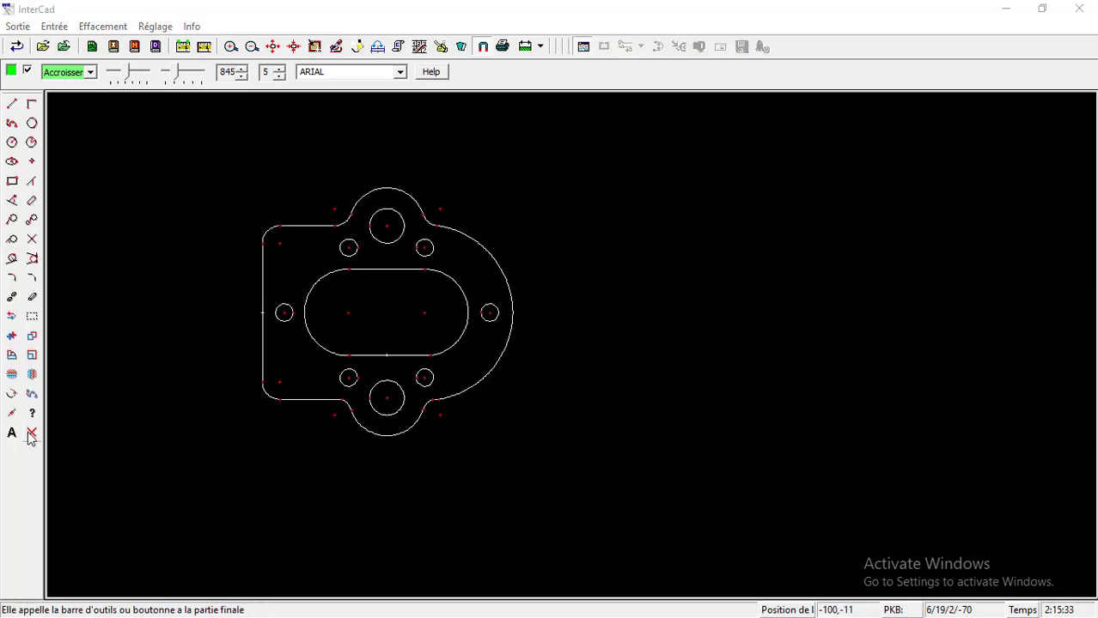
pyautogui.click(90, 26)
pyautogui.click(104, 63)
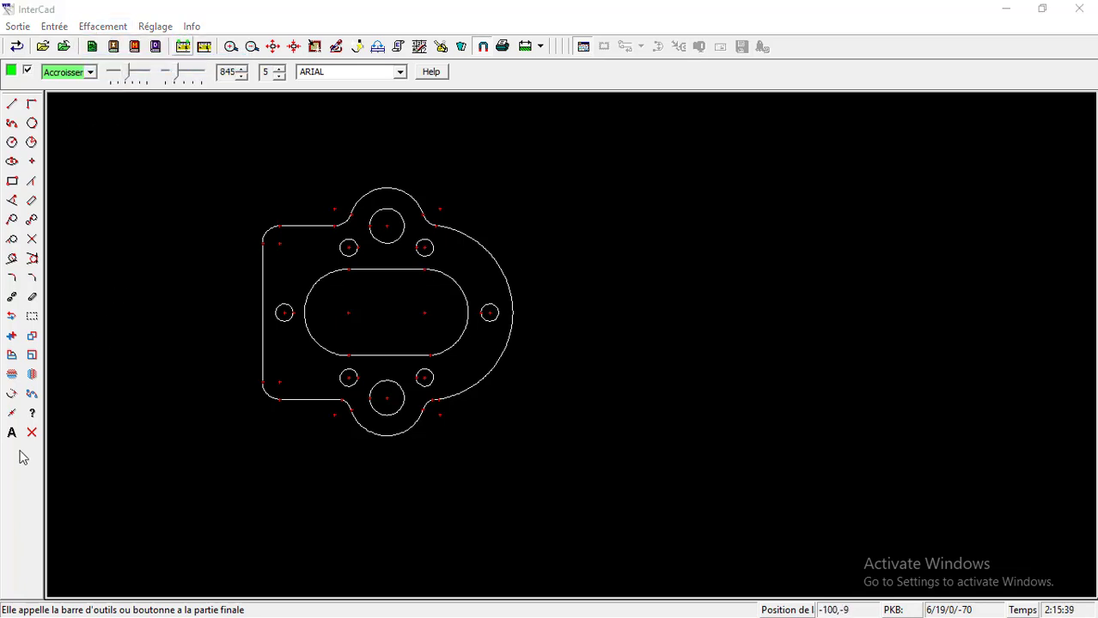
# Set the cutting order clockwise from the upper-left small hole around all the holes, followed by the slot and the outer contour.
pyautogui.click(625, 48)
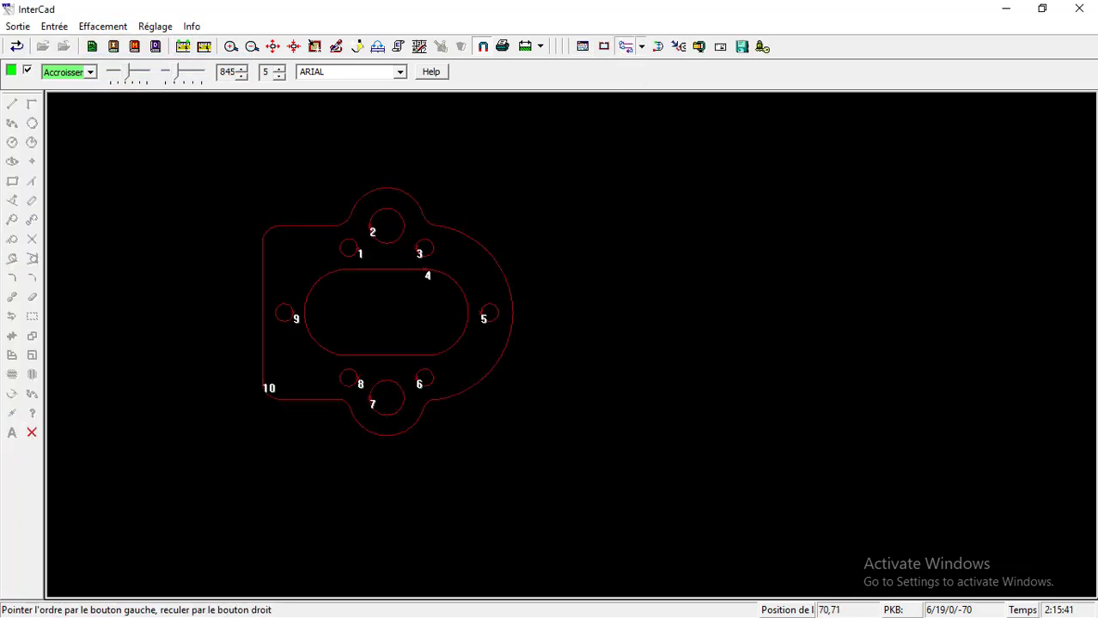
pyautogui.click(354, 249)
pyautogui.click(318, 282)
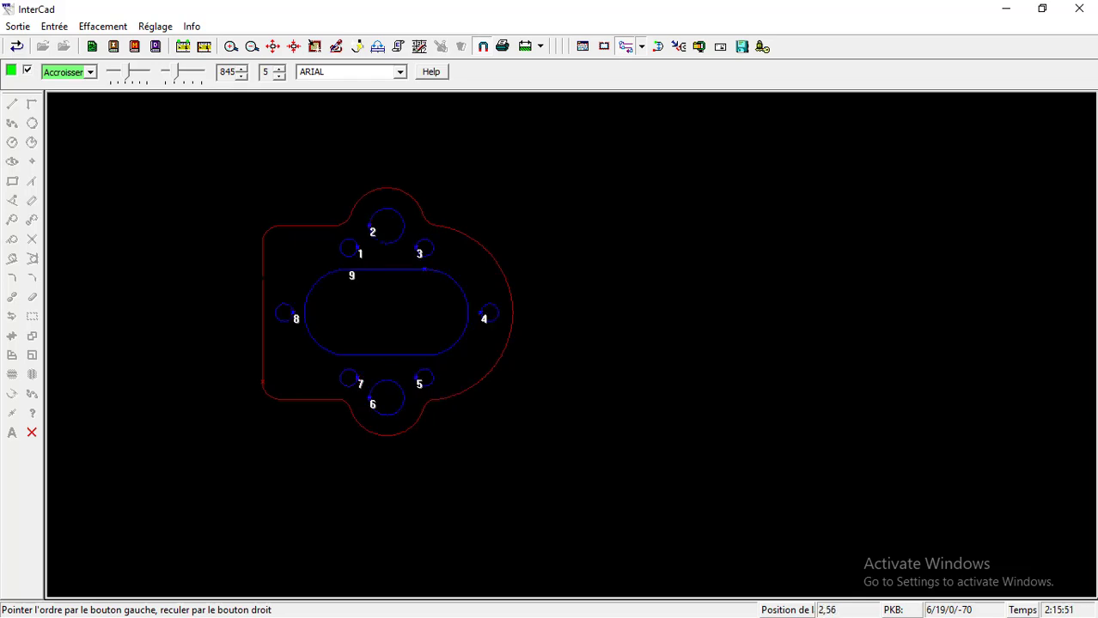
# Run the slow redraw to check the cutting sequence and the travel moves between contours.
pyautogui.click(357, 46)
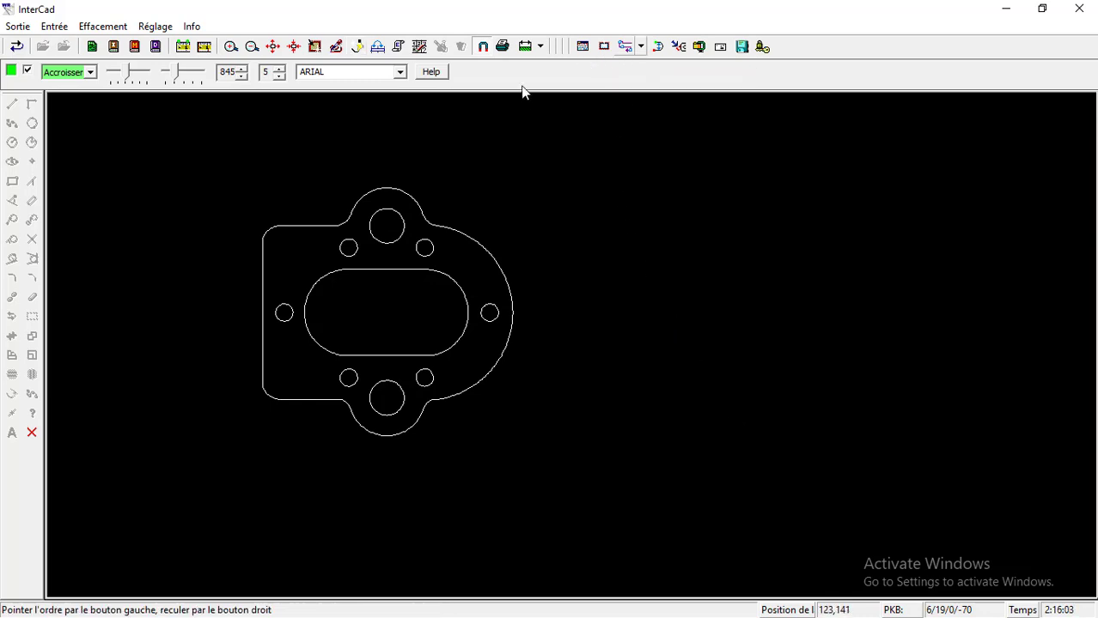
pyautogui.click(359, 47)
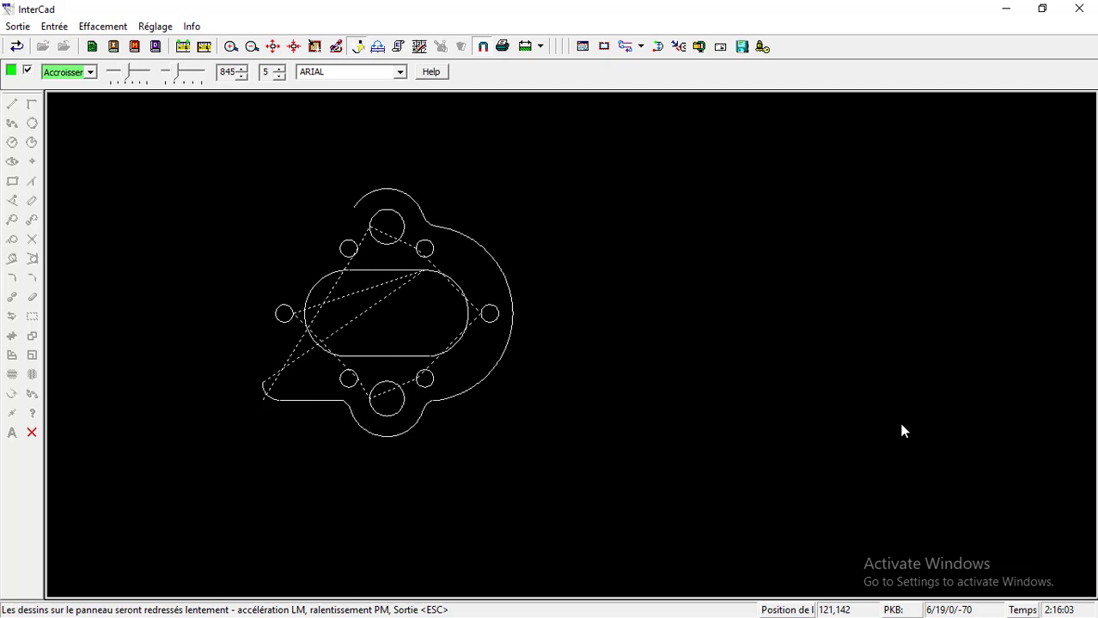
# Switch to the Integrated export window, generate the plate's cutting code with the filled part view, and start the cutting simulation.
pyautogui.click(1005, 10)
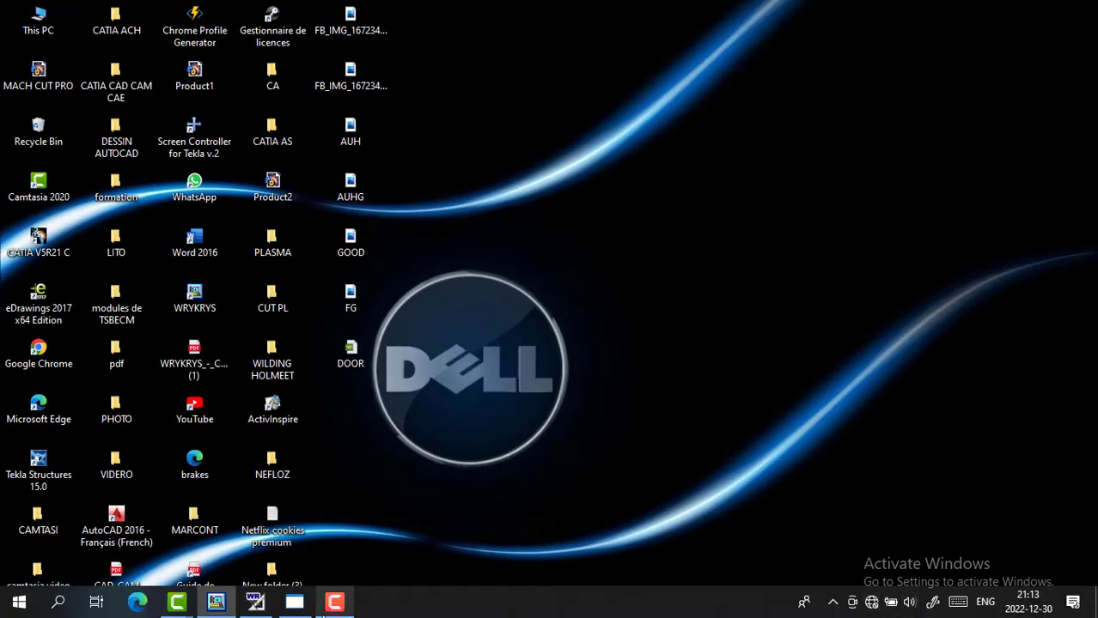
pyautogui.click(334, 602)
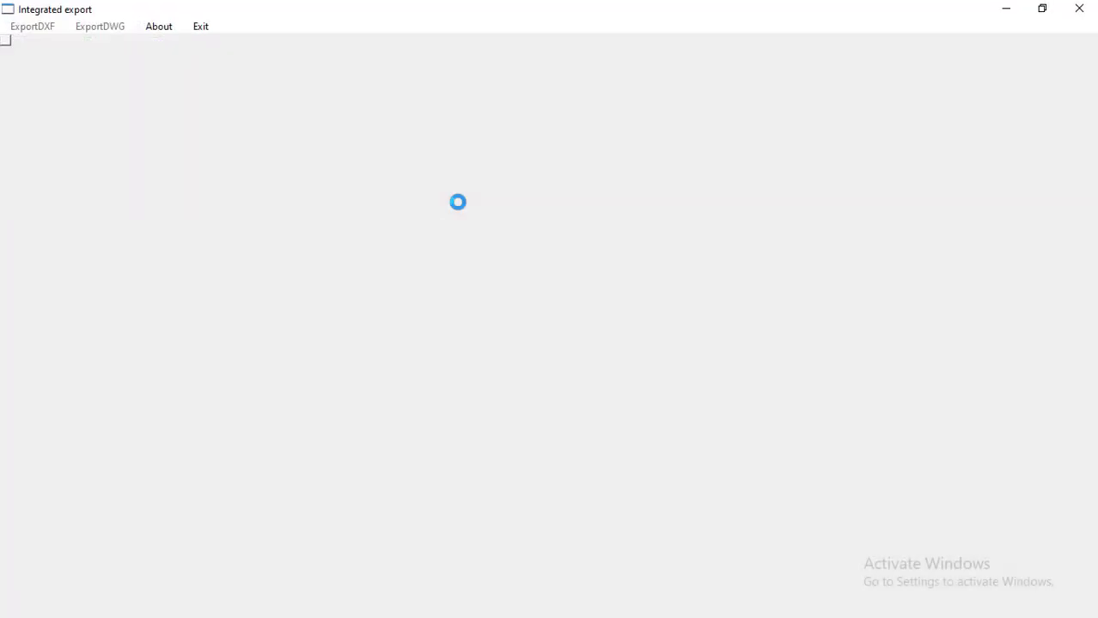
pyautogui.click(205, 45)
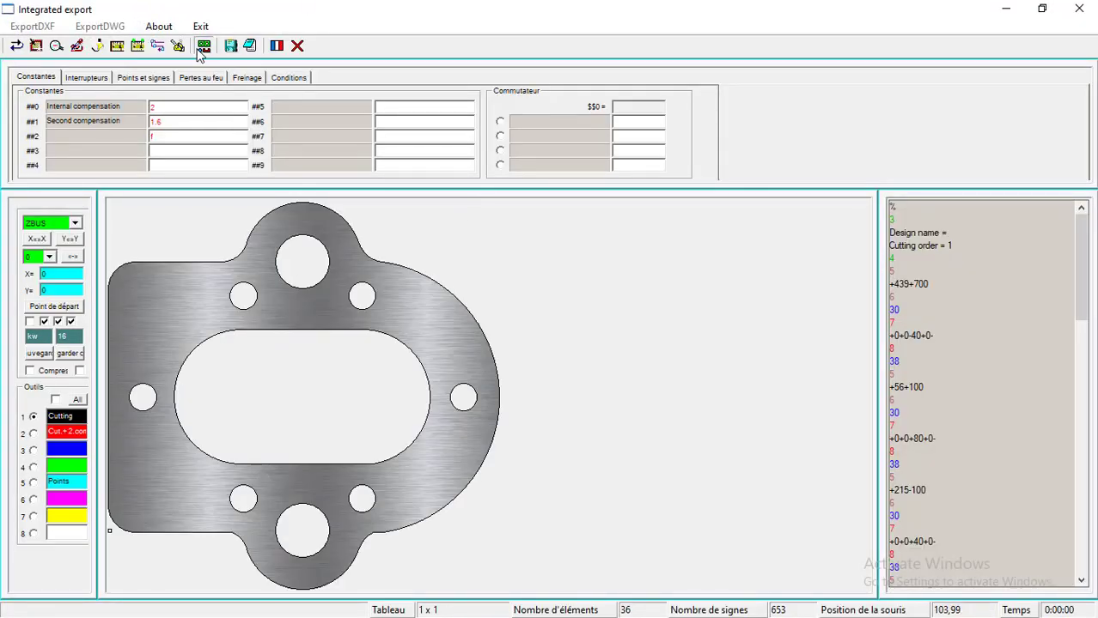
pyautogui.click(96, 47)
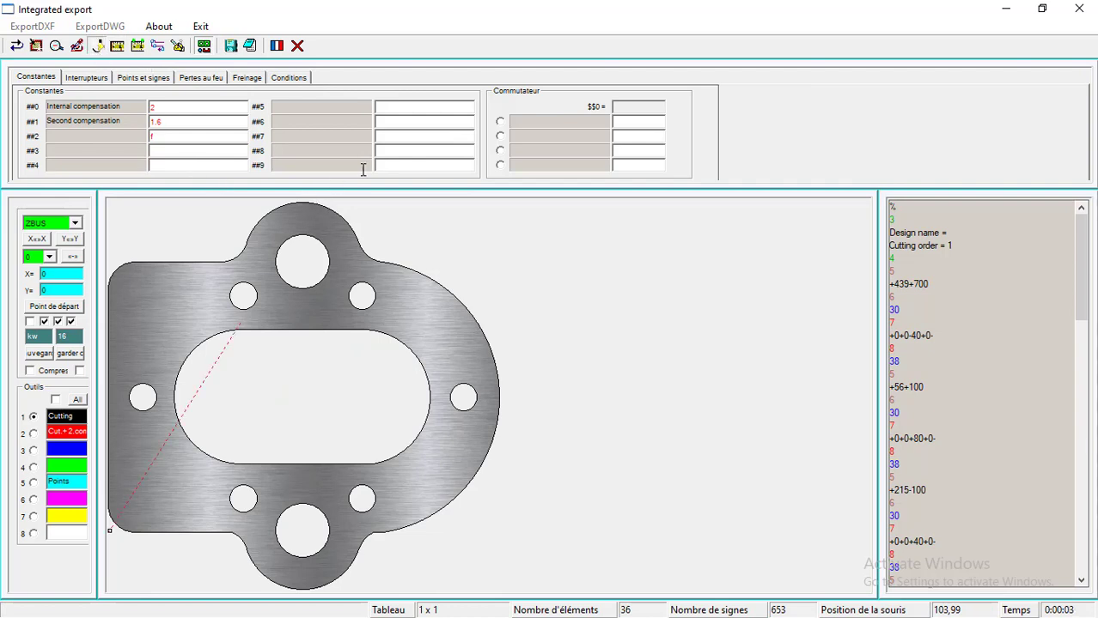